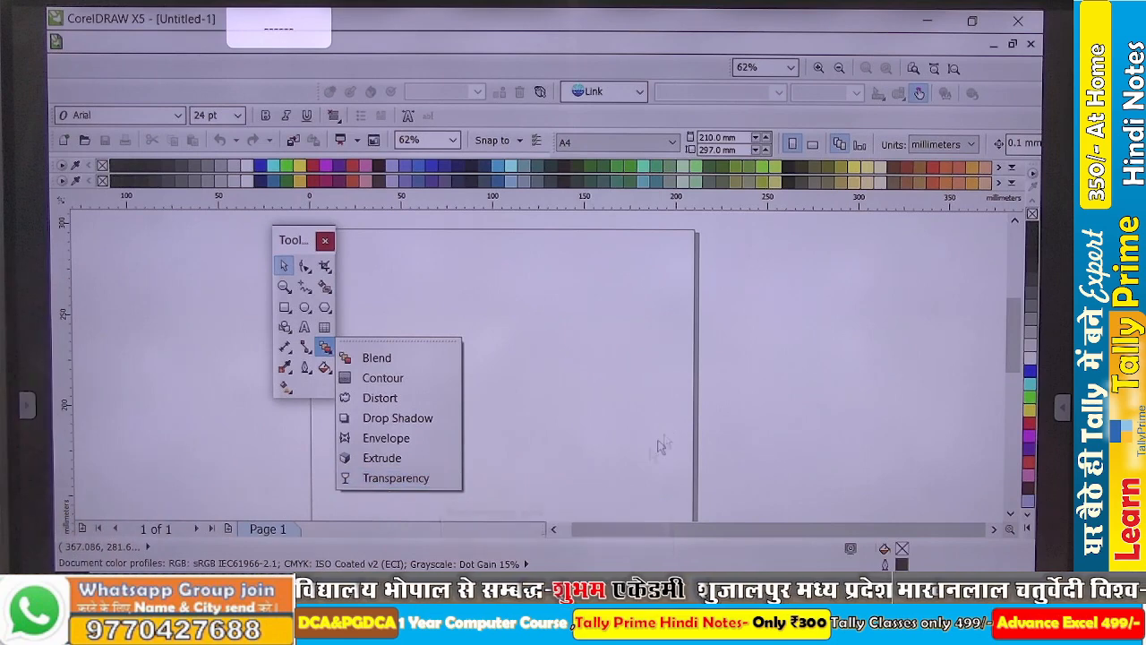
- Draw a circle about 68 mm wide on the page and place a duplicate about 40 mm to its right, overlapping it
click(692, 365)
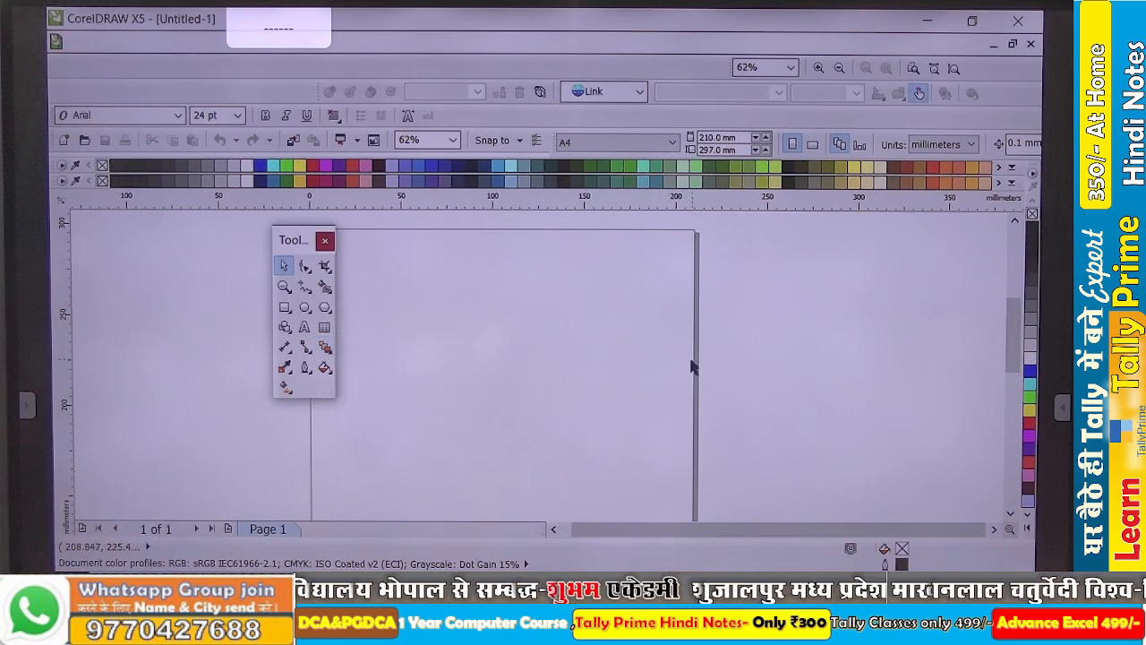
click(304, 307)
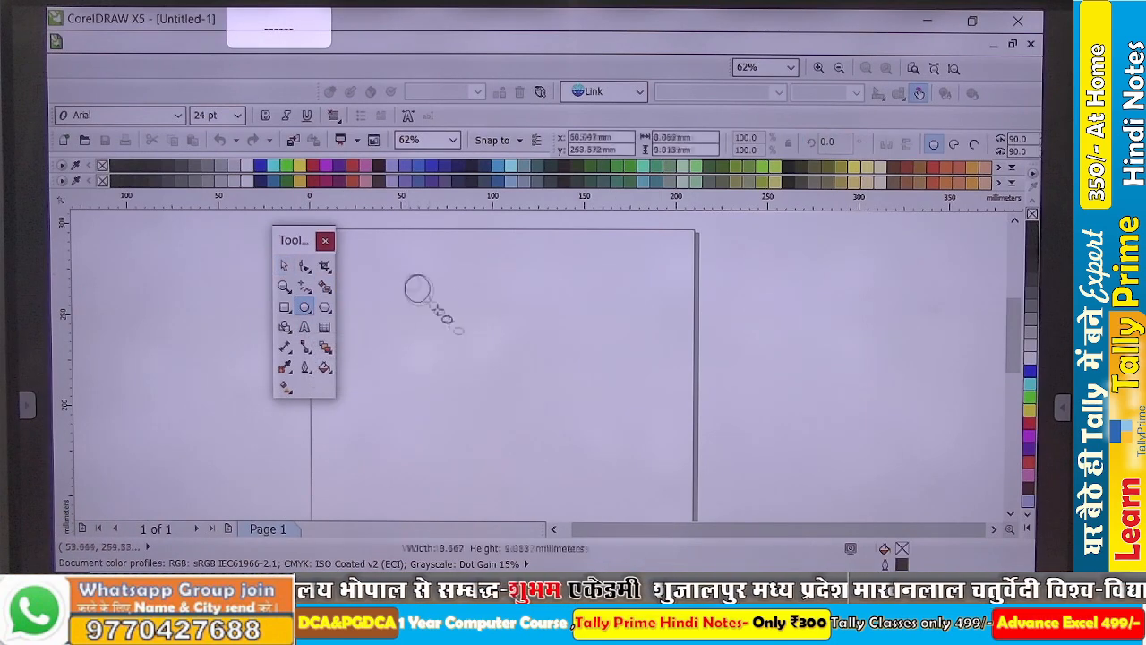
drag(528, 399, 533, 402)
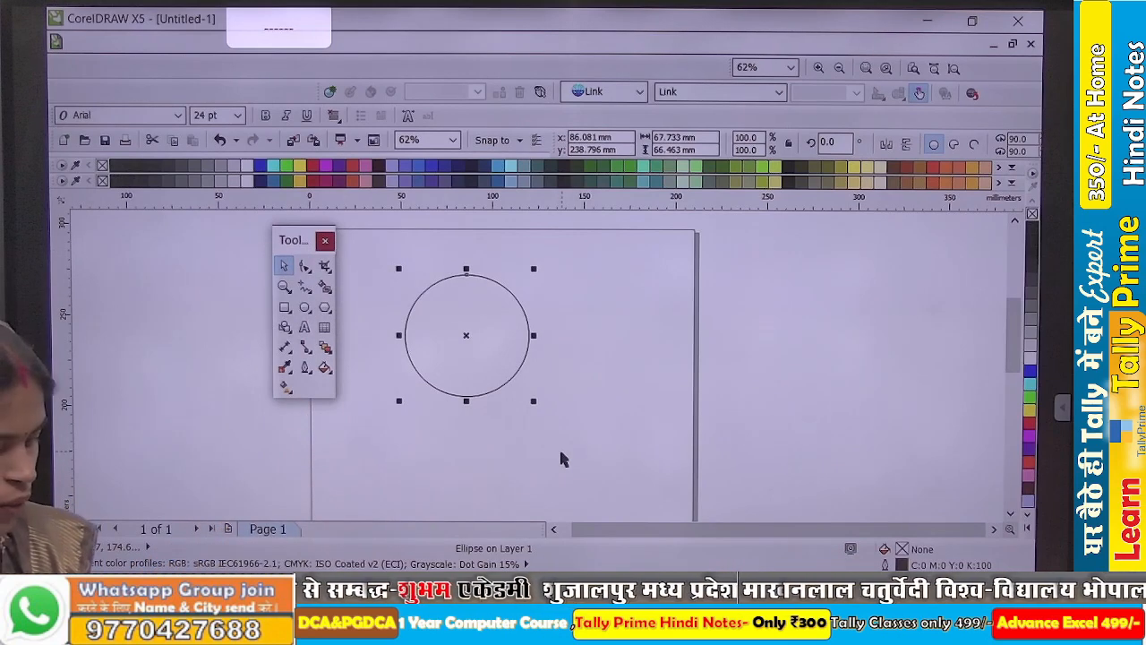
key(ctrl+d)
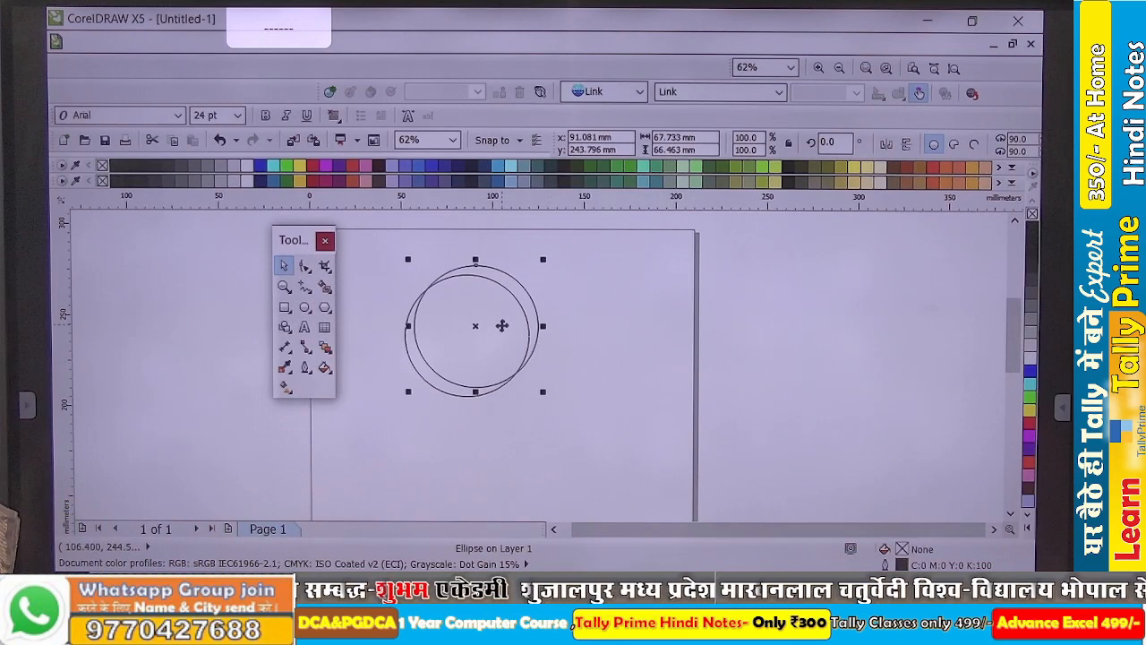
drag(501, 326, 564, 336)
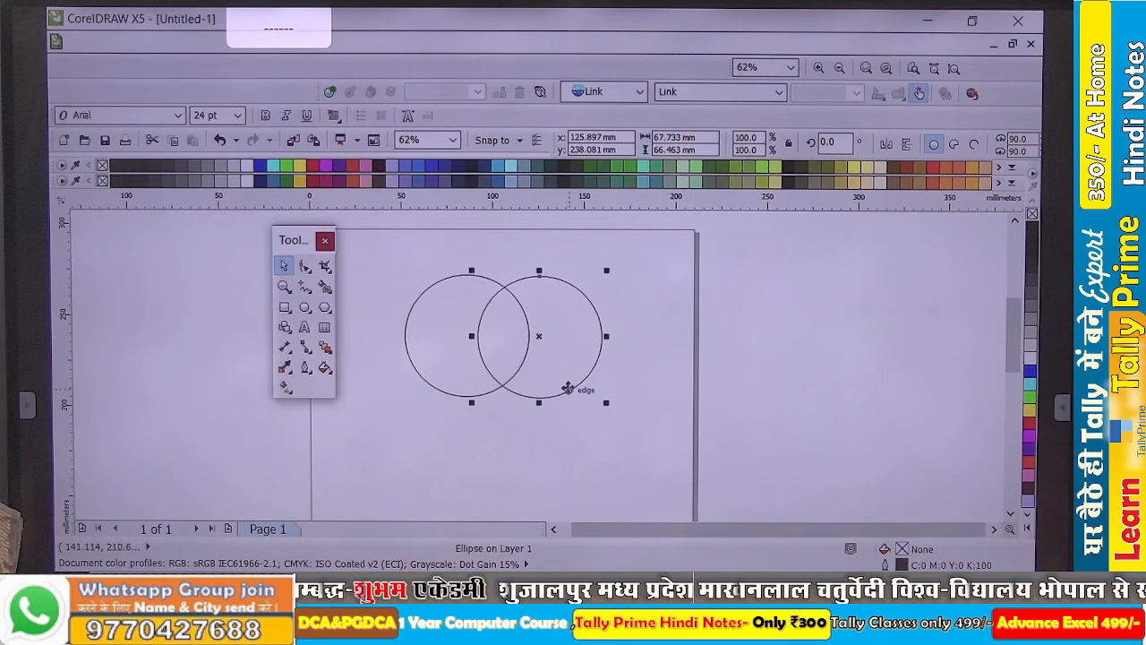
- Select both overlapping circles and create a new shape from their common area with Intersect
shift+click(443, 347)
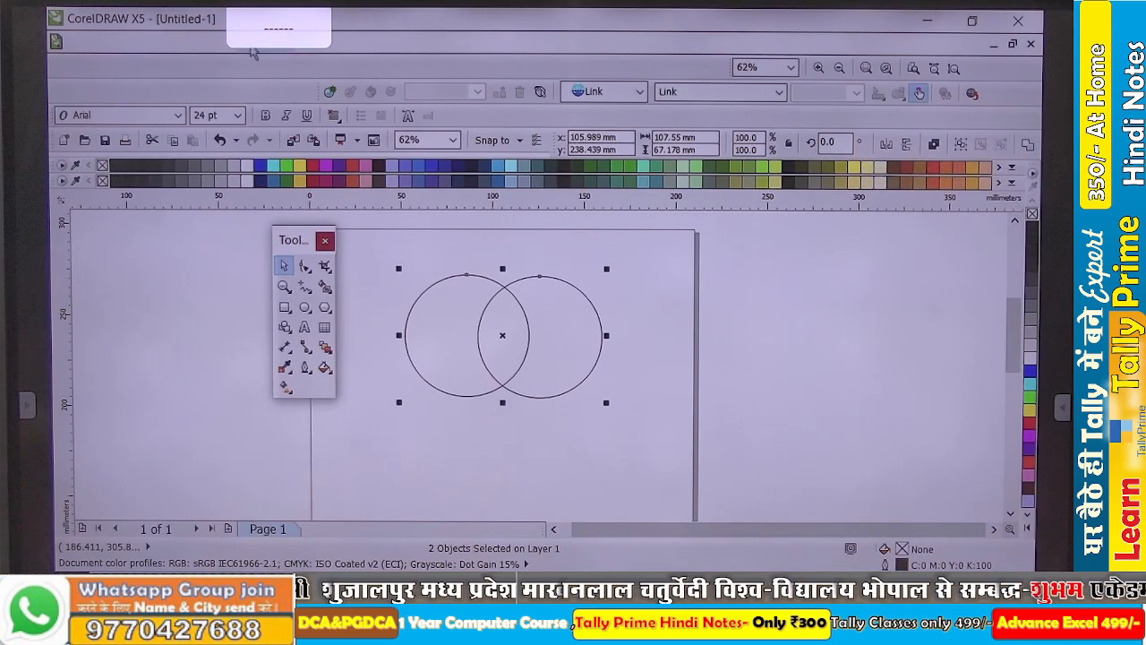
click(262, 52)
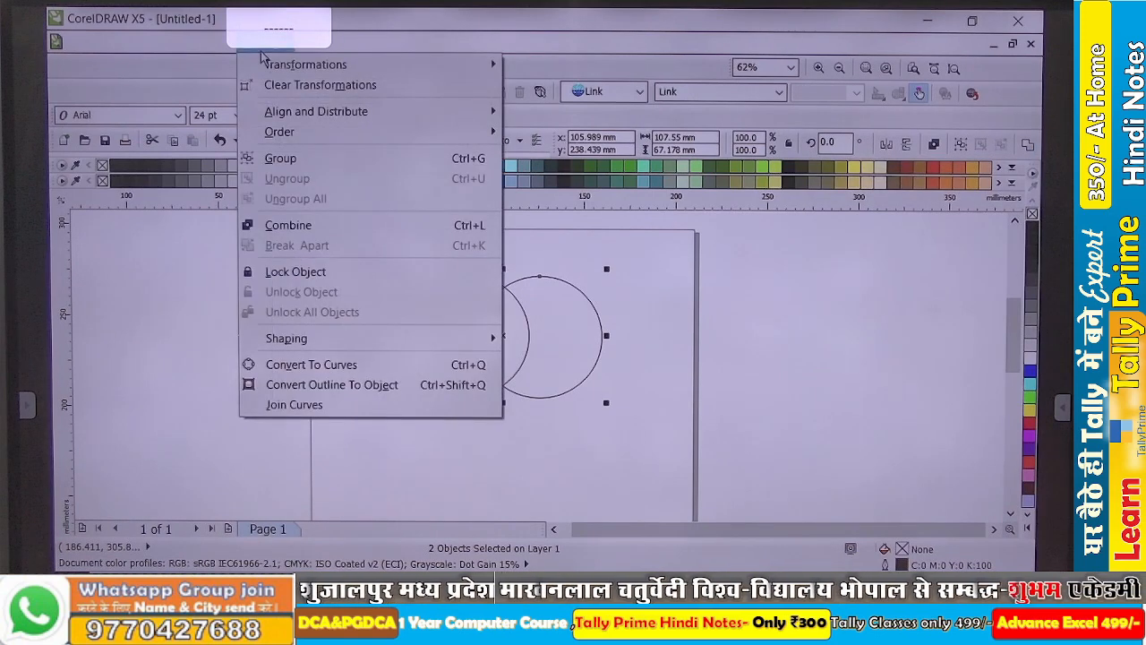
mouse_move(341, 346)
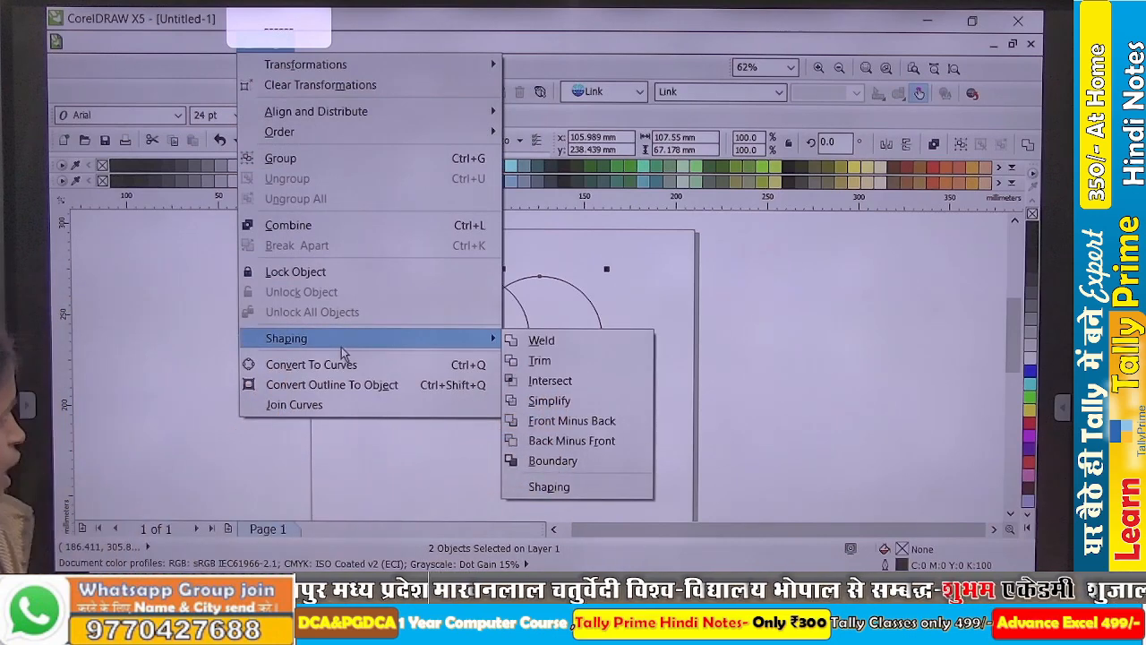
click(548, 381)
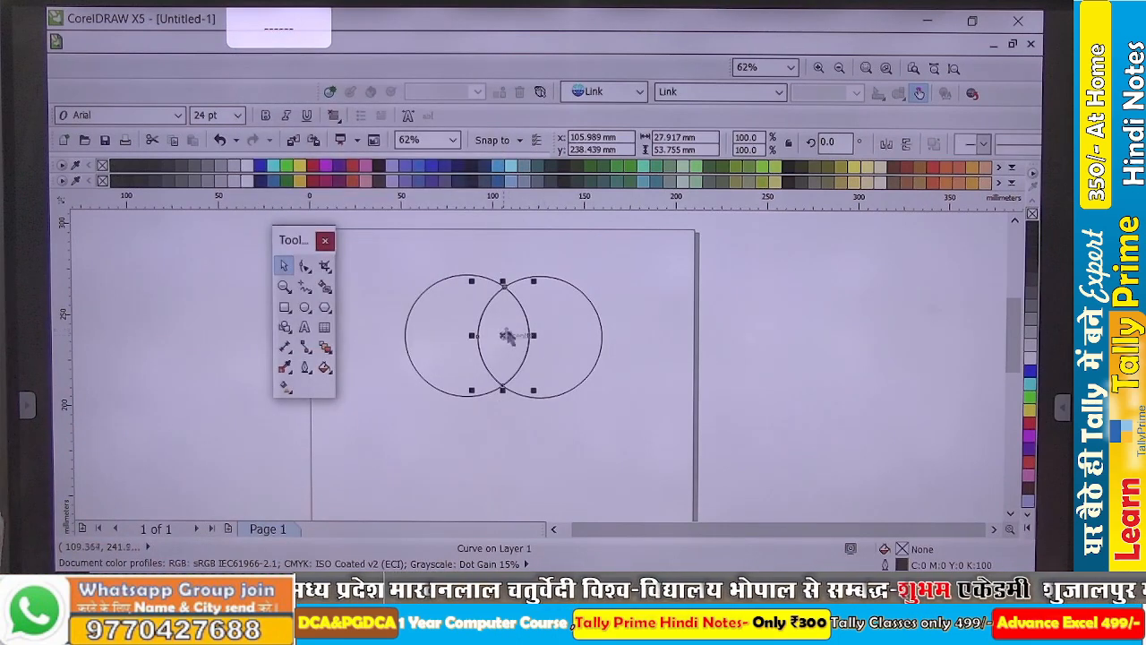
- Separate the leaf-shaped intersection from the two original circles and delete both circles
click(545, 397)
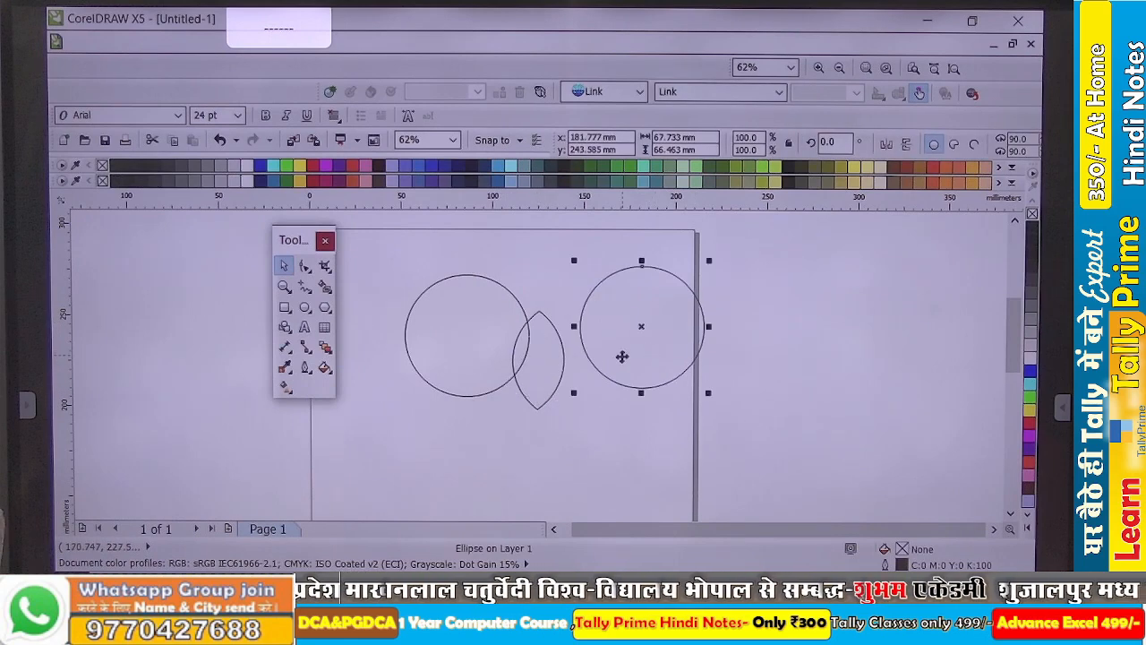
key(Delete)
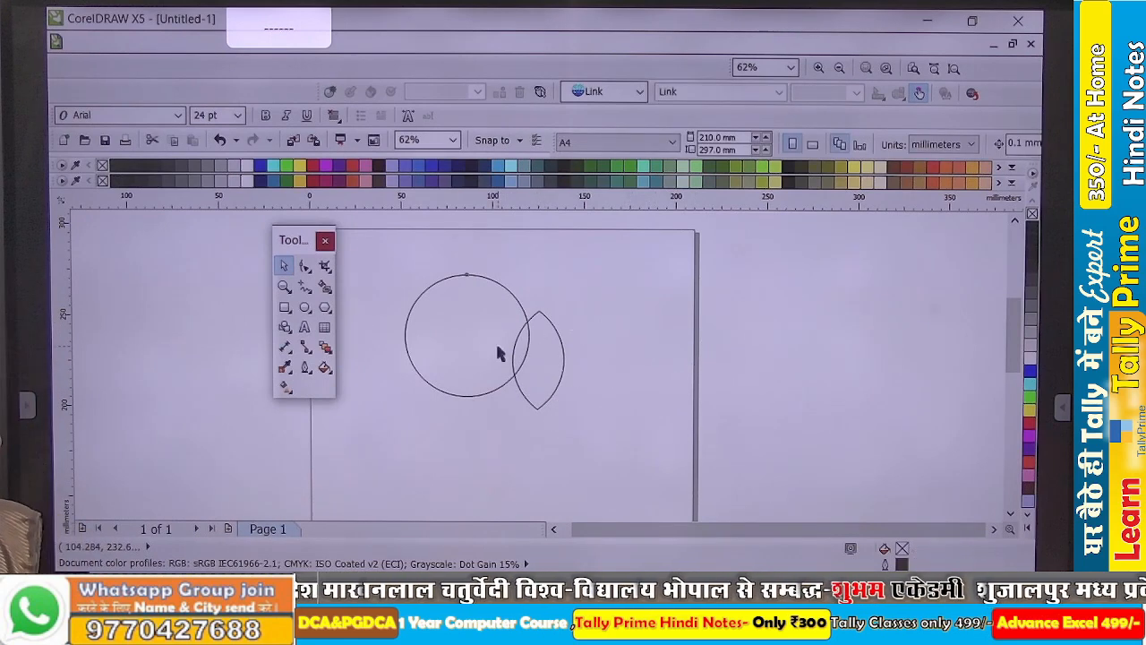
click(497, 346)
key(Delete)
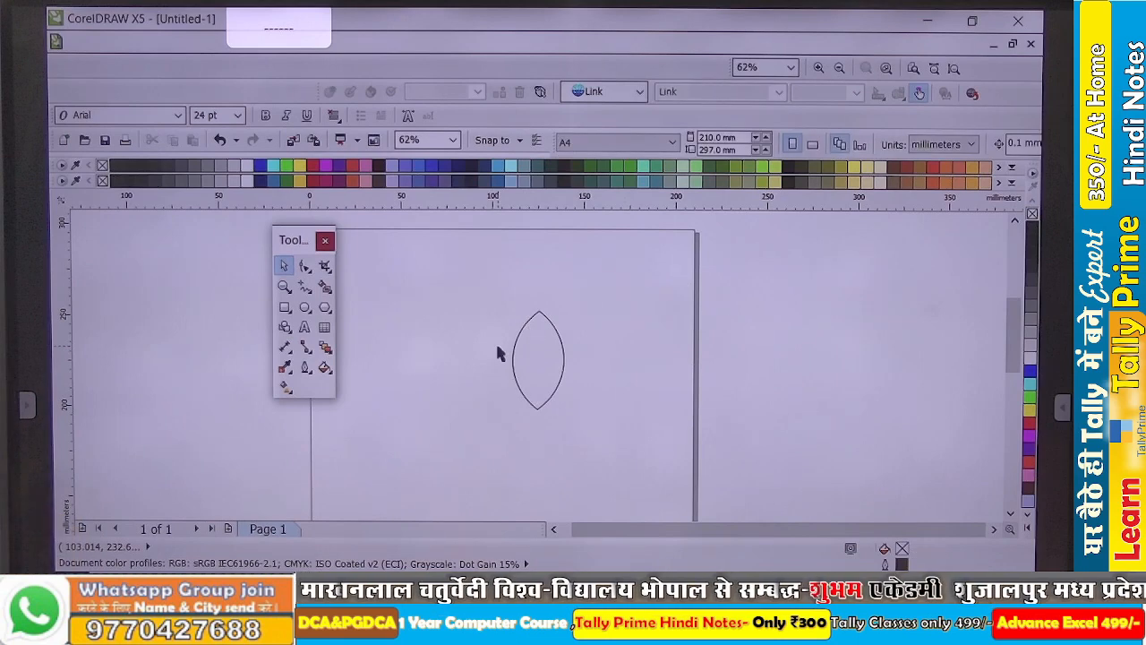
- Fill the leaf shape with green (R51 G204 B51) and remove its outline
scroll(606, 365, up, 2)
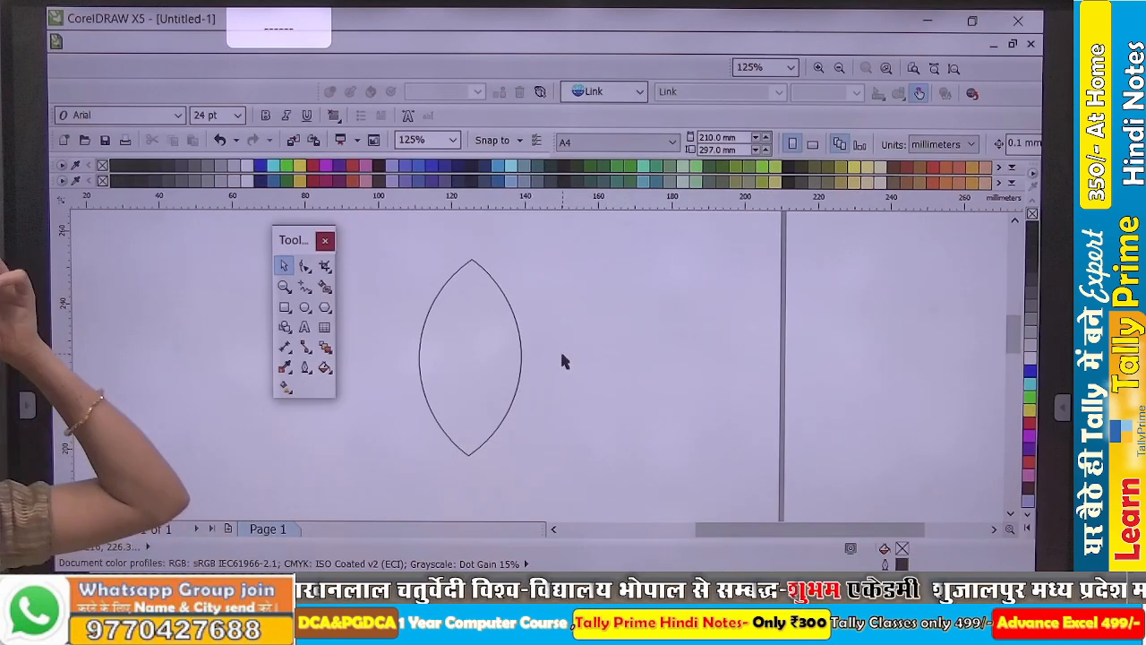
click(515, 390)
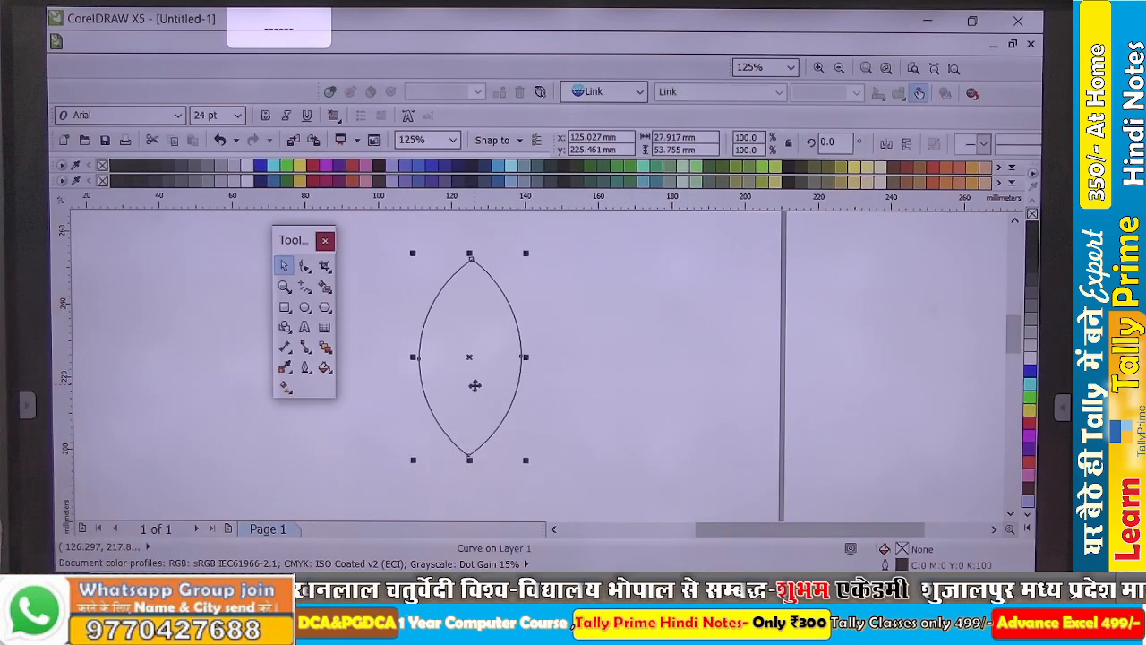
double_click(629, 167)
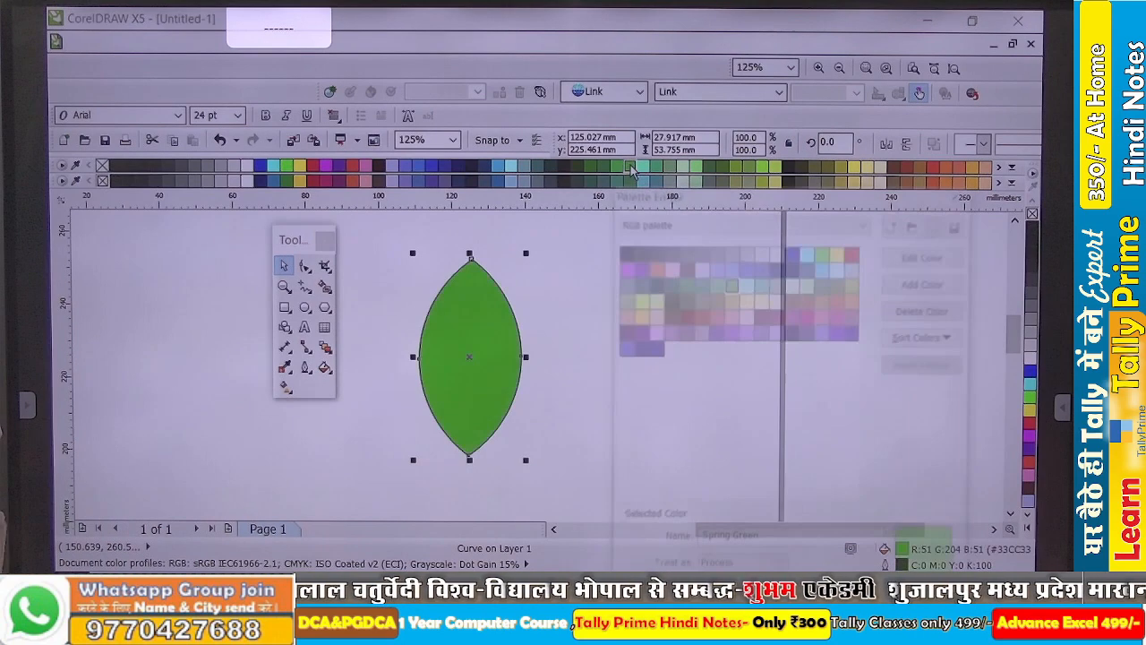
click(957, 191)
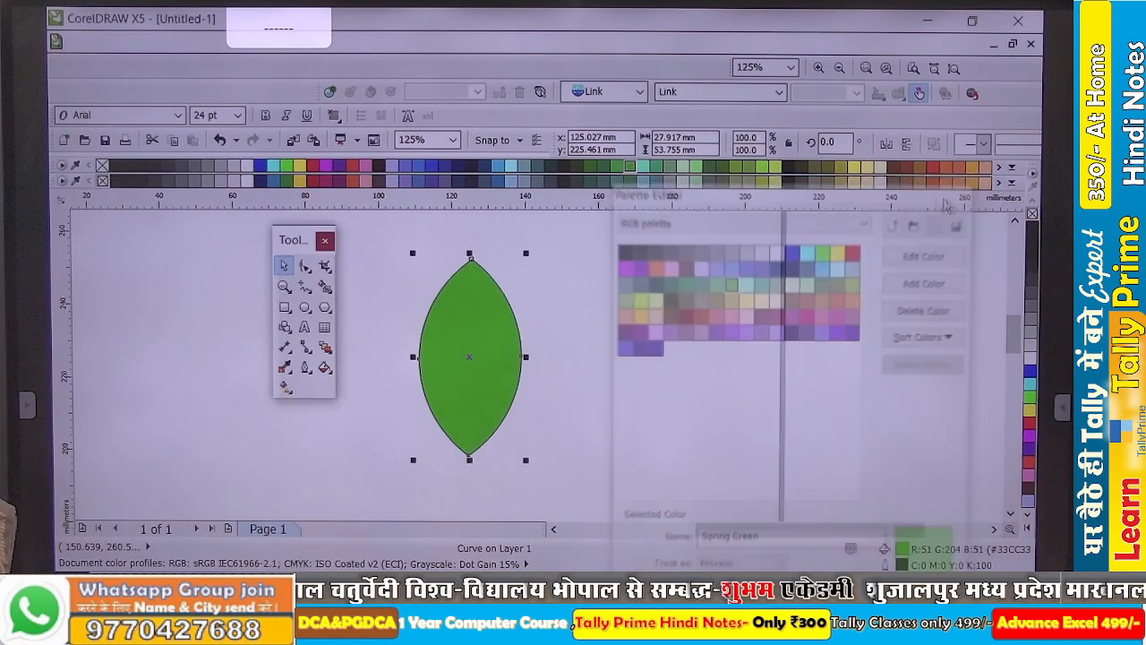
click(305, 368)
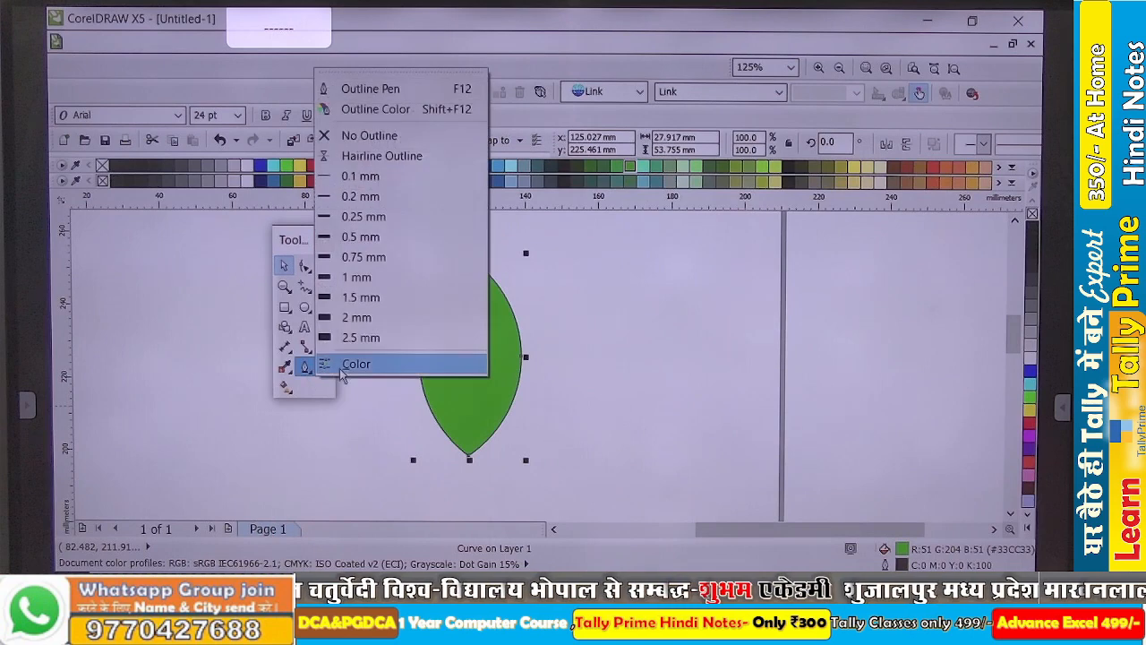
click(457, 135)
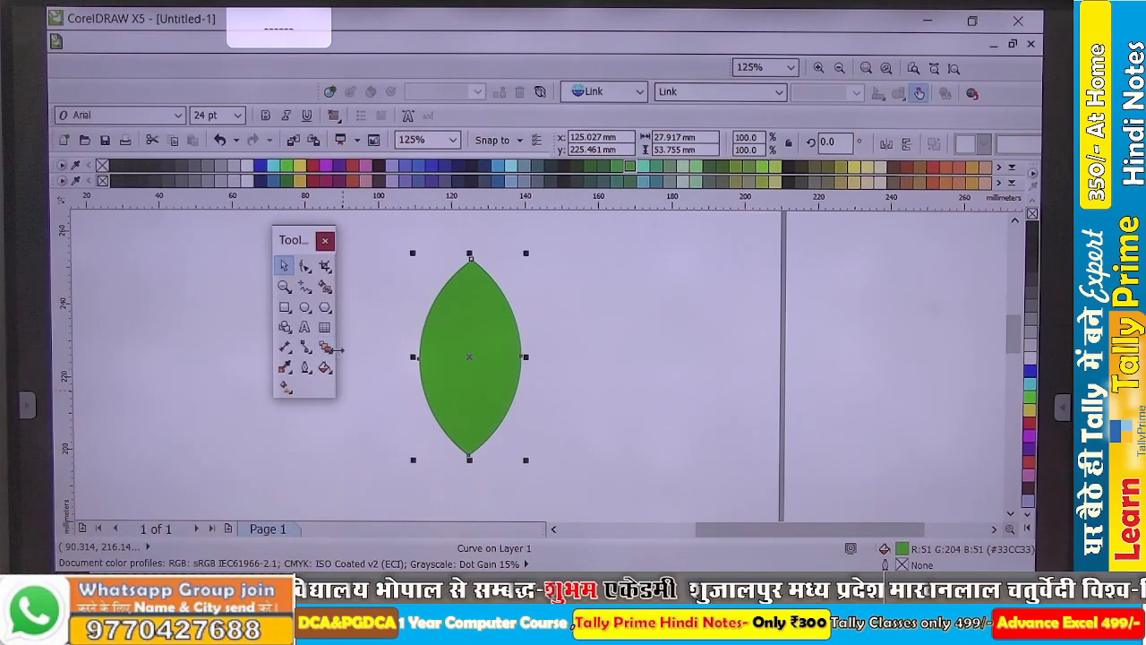
- Apply a linear transparency across the leaf so the green fades out from its left edge to its right edge
click(330, 352)
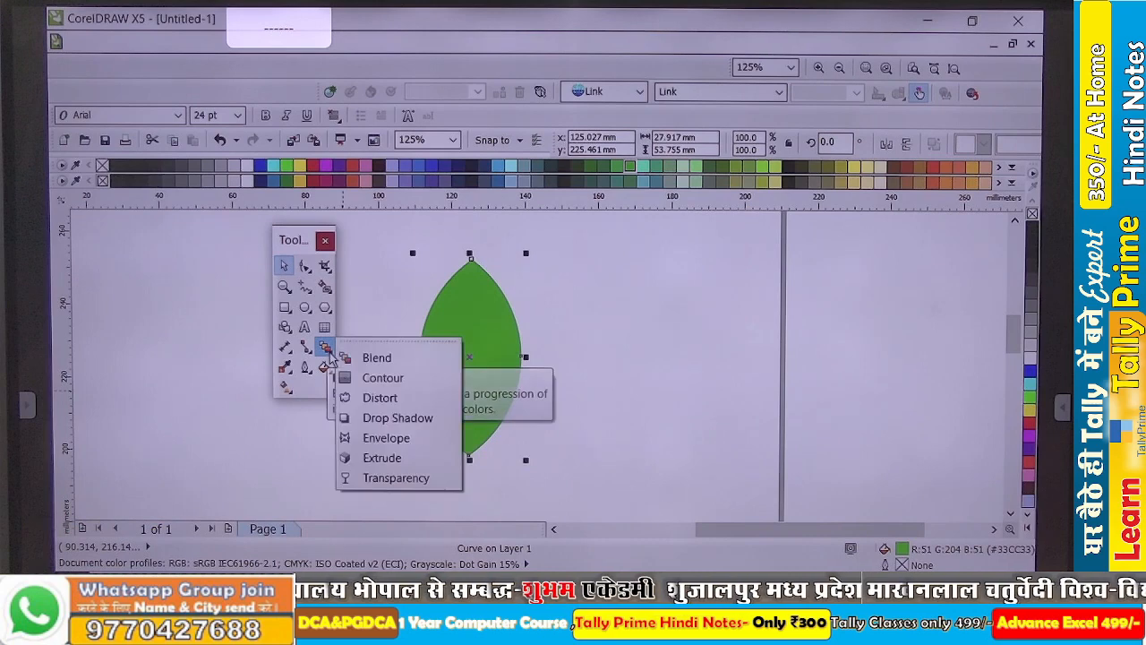
click(392, 479)
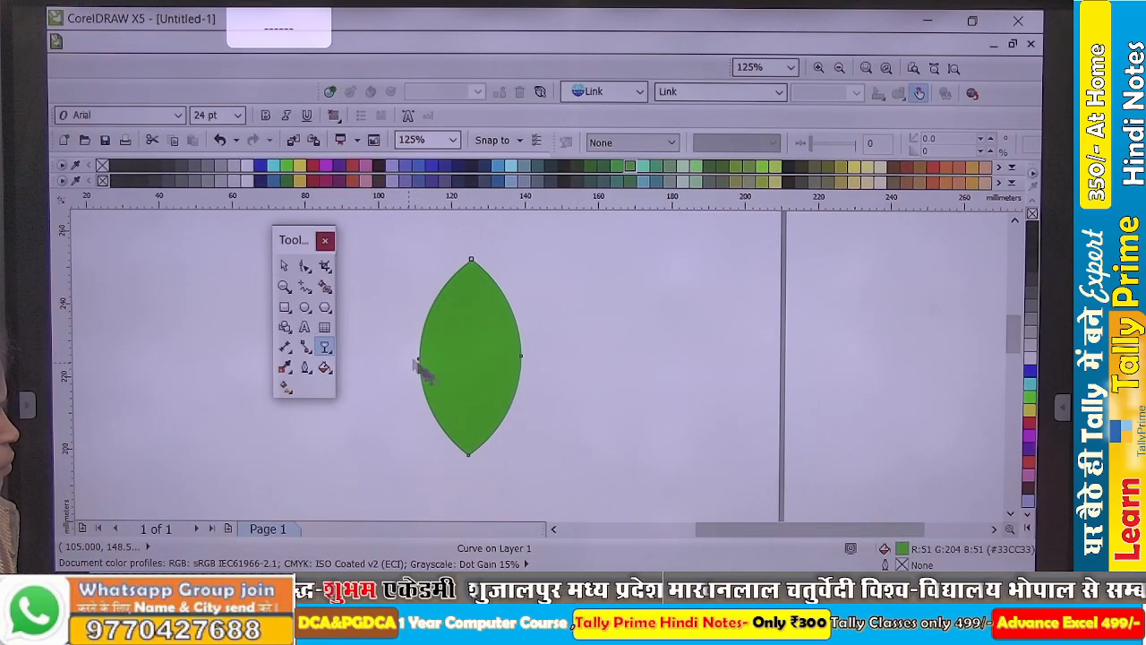
drag(456, 362, 511, 365)
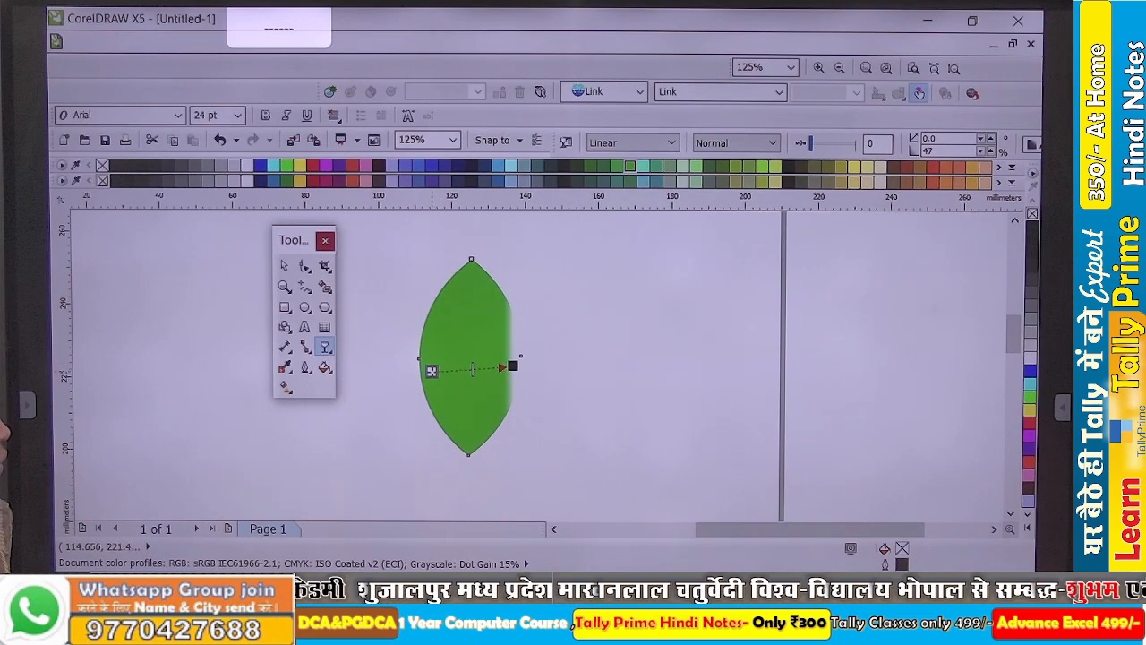
drag(510, 366, 512, 365)
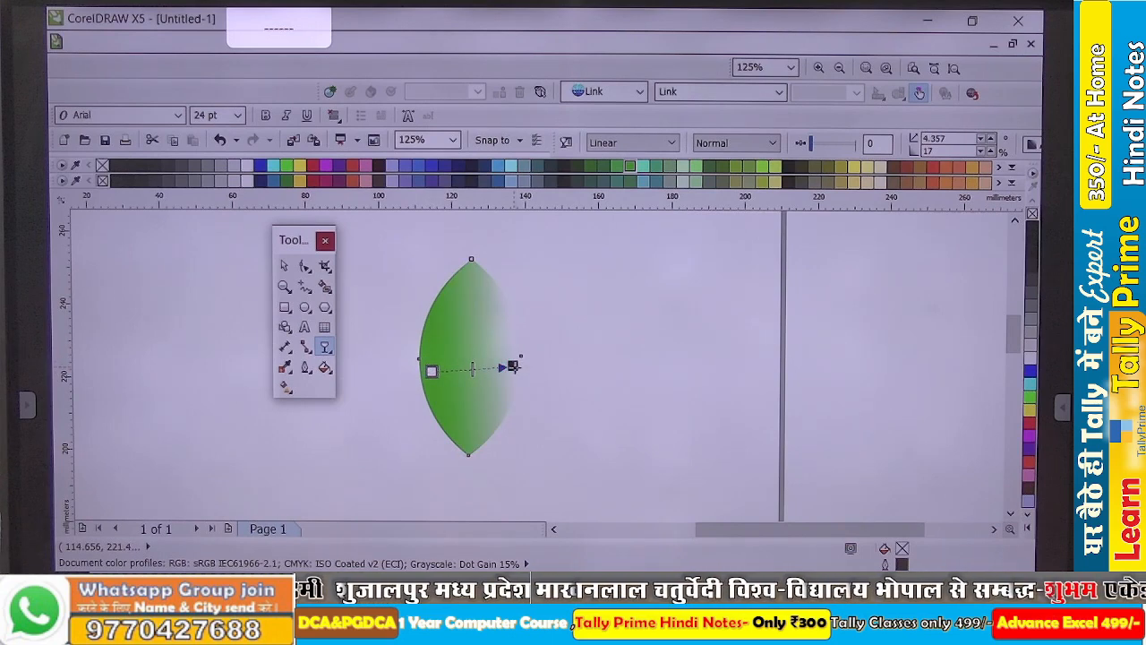
- Shorten the leaf's transparency gradient so the green fades out just before the middle, and undo the stray gradient drawn beside the shape
scroll(512, 365, up, 1)
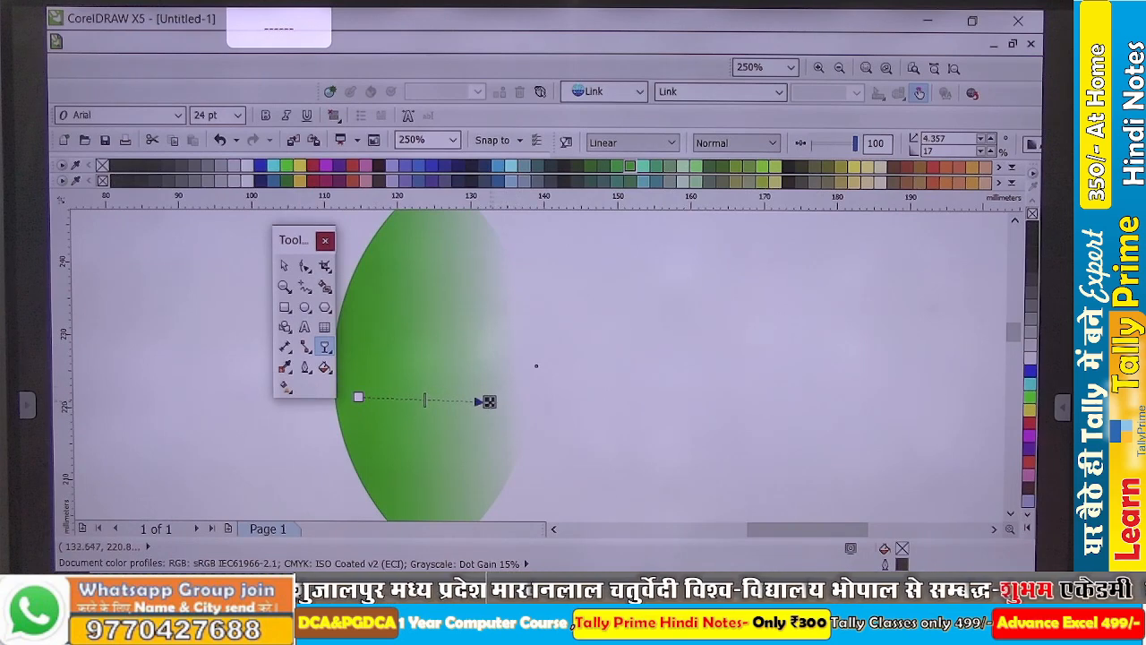
drag(481, 400, 442, 392)
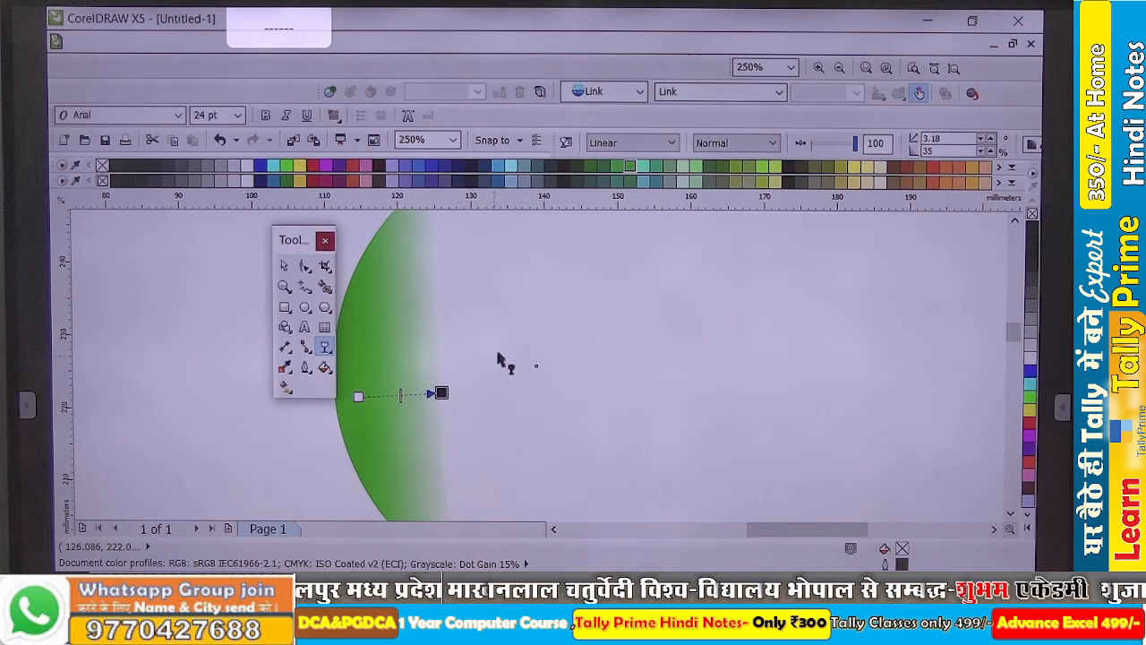
scroll(502, 359, down, 1)
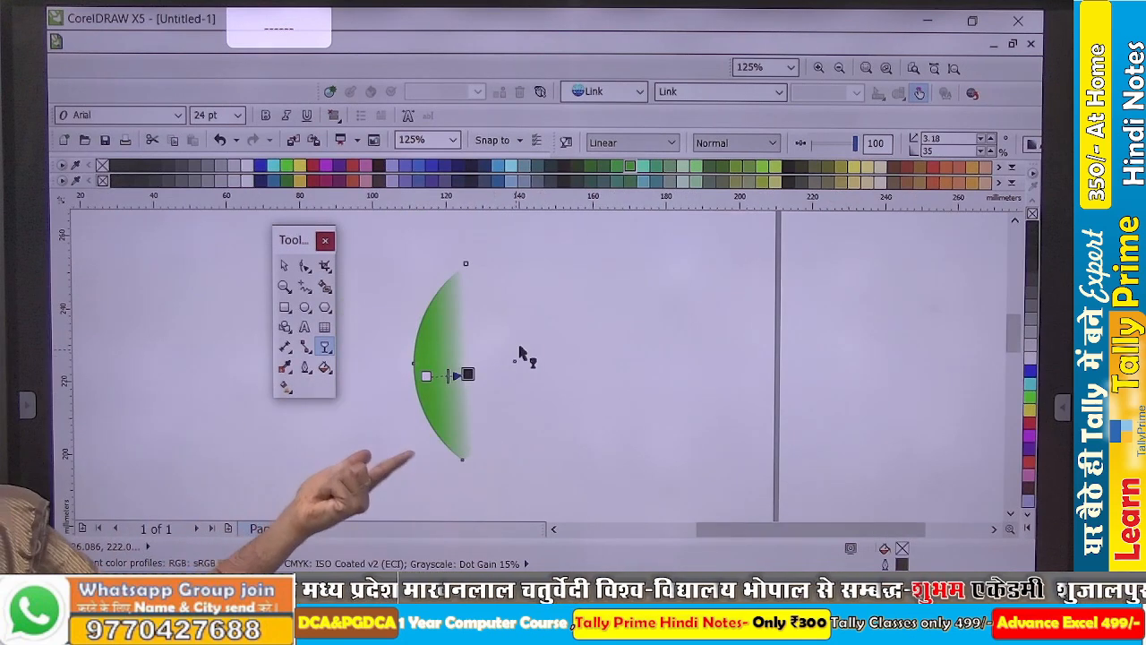
scroll(450, 415, up, 2)
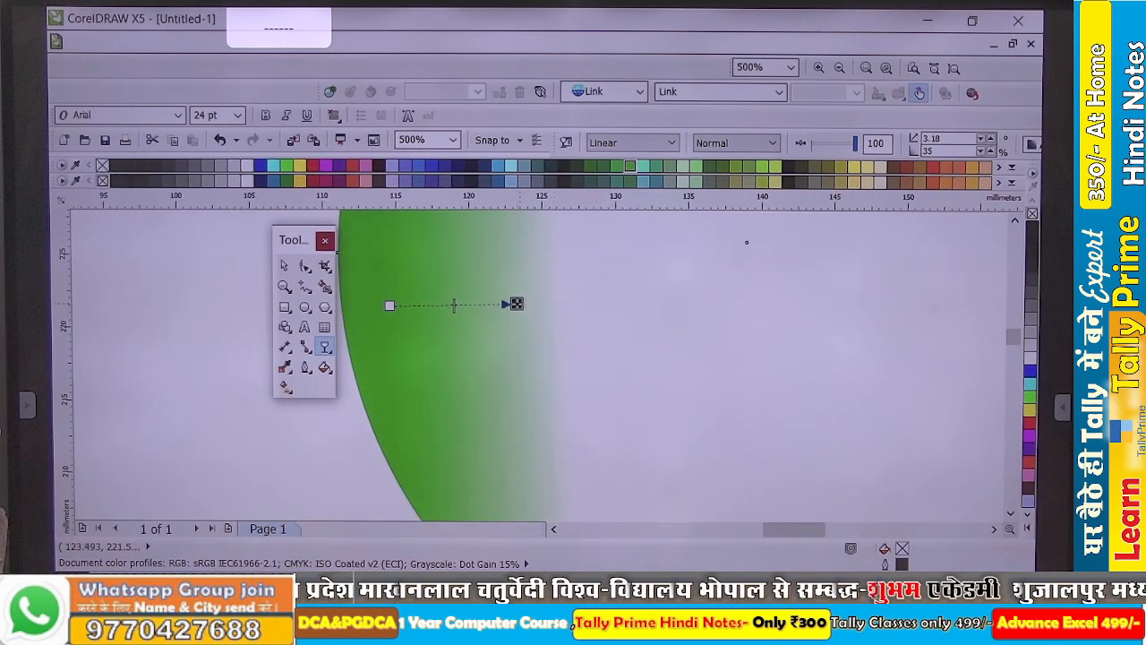
drag(516, 304, 503, 307)
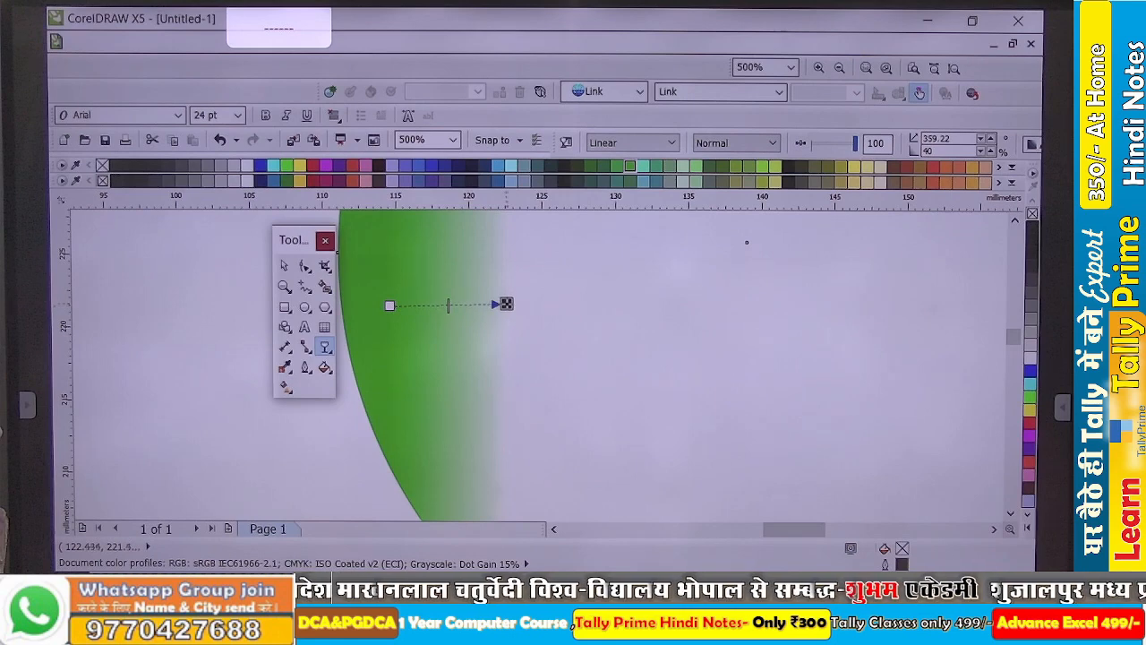
scroll(477, 331, down, 2)
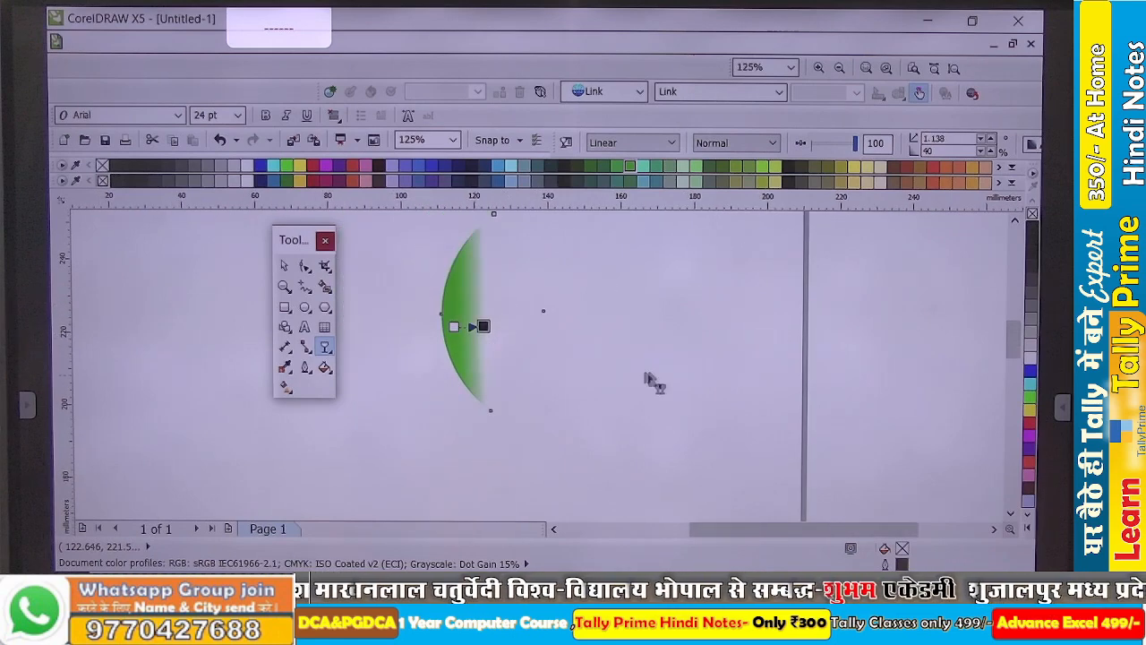
drag(637, 376, 635, 373)
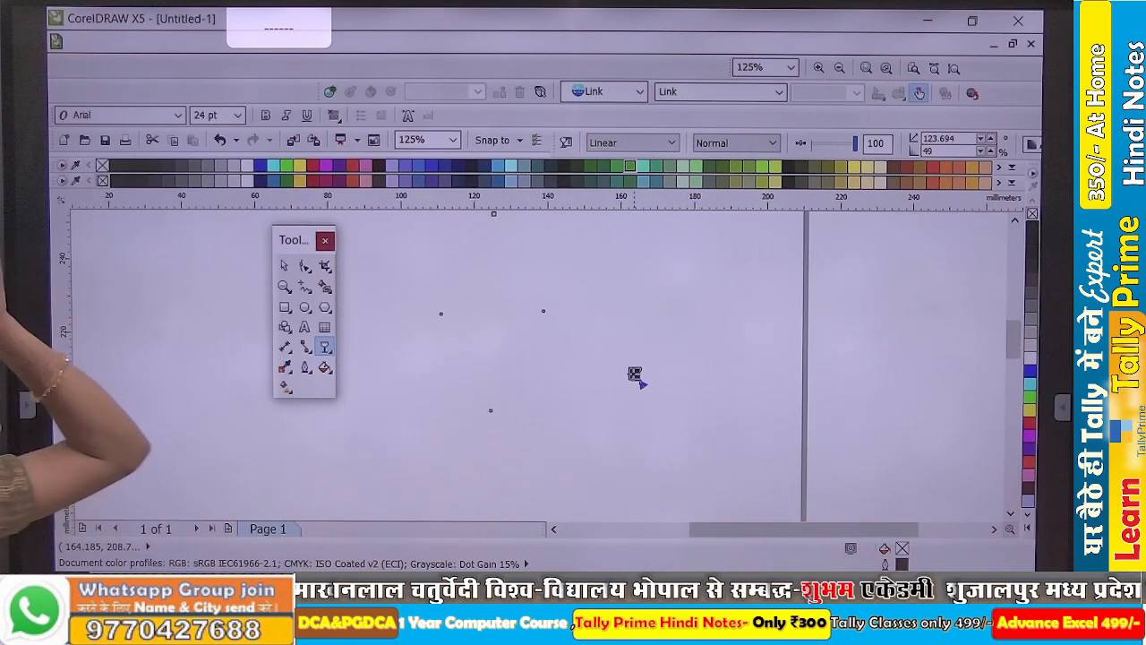
key(ctrl+z)
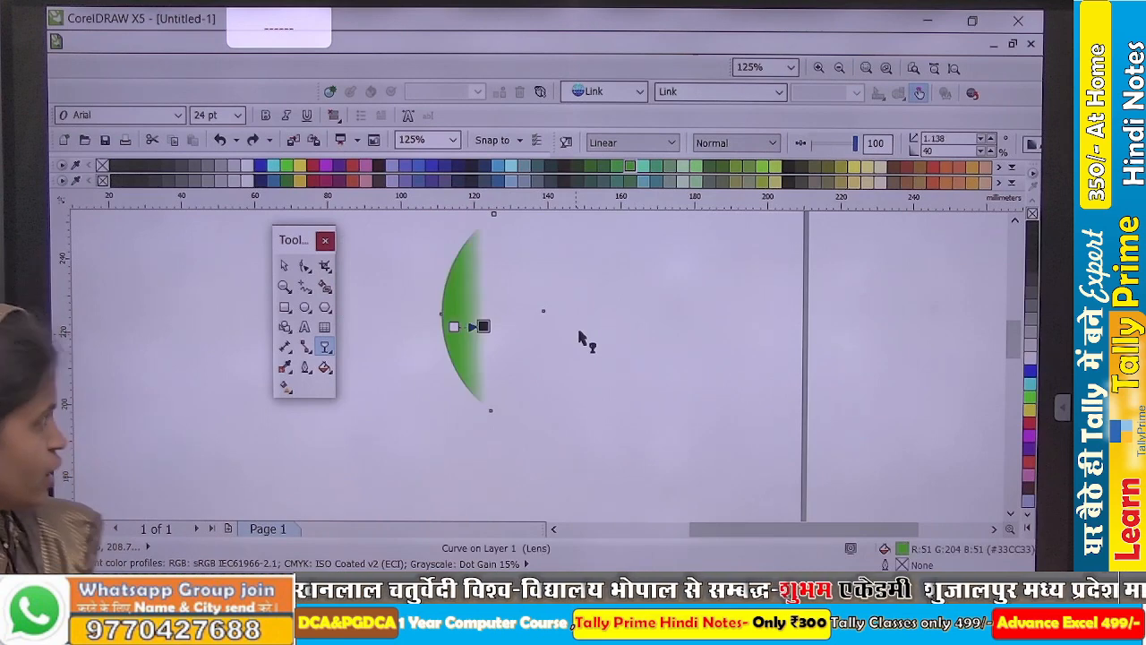
- Duplicate the faded leaf, place the copy about 13 mm to the right of the original, and mirror it horizontally
click(283, 266)
scroll(526, 383, down, 1)
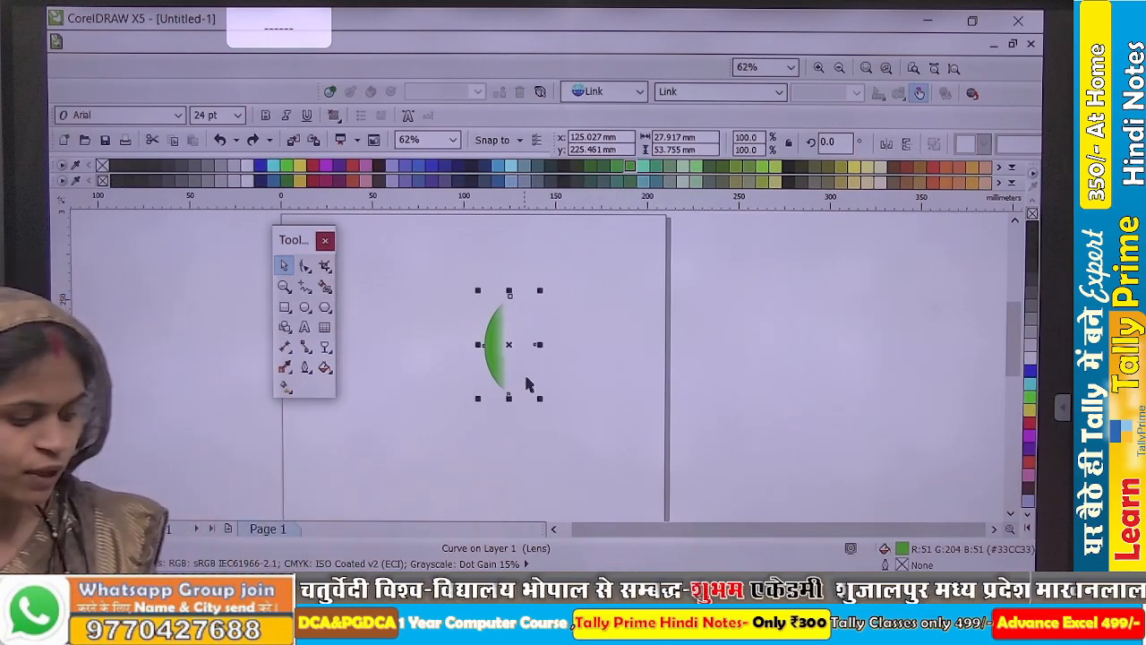
key(ctrl+d)
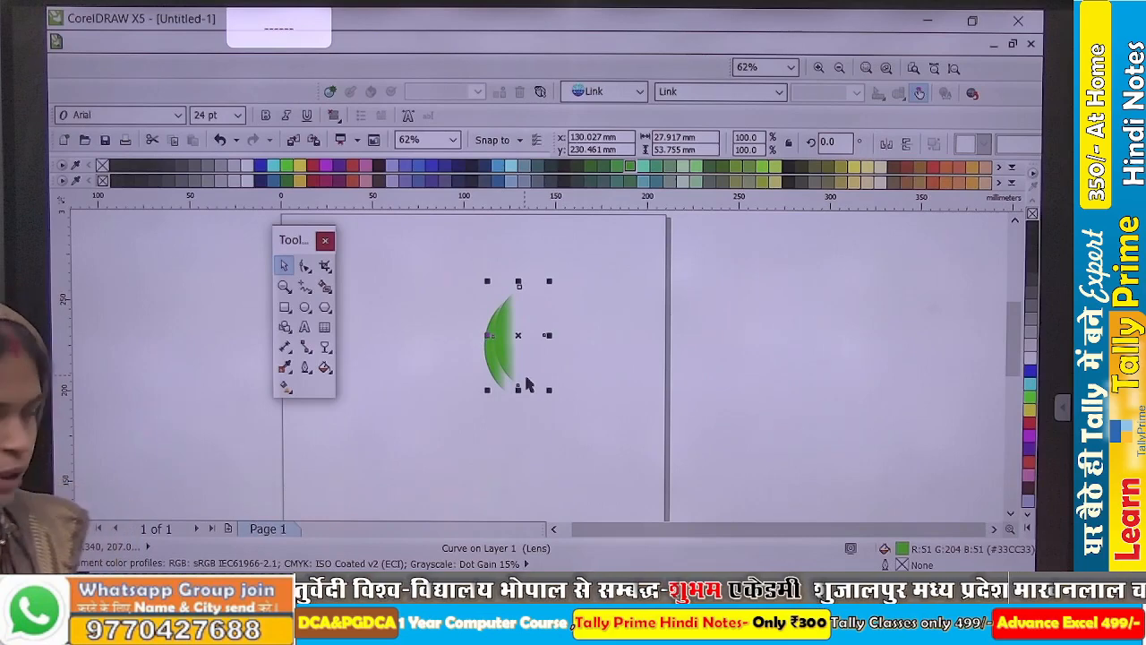
scroll(526, 379, up, 2)
drag(502, 319, 533, 335)
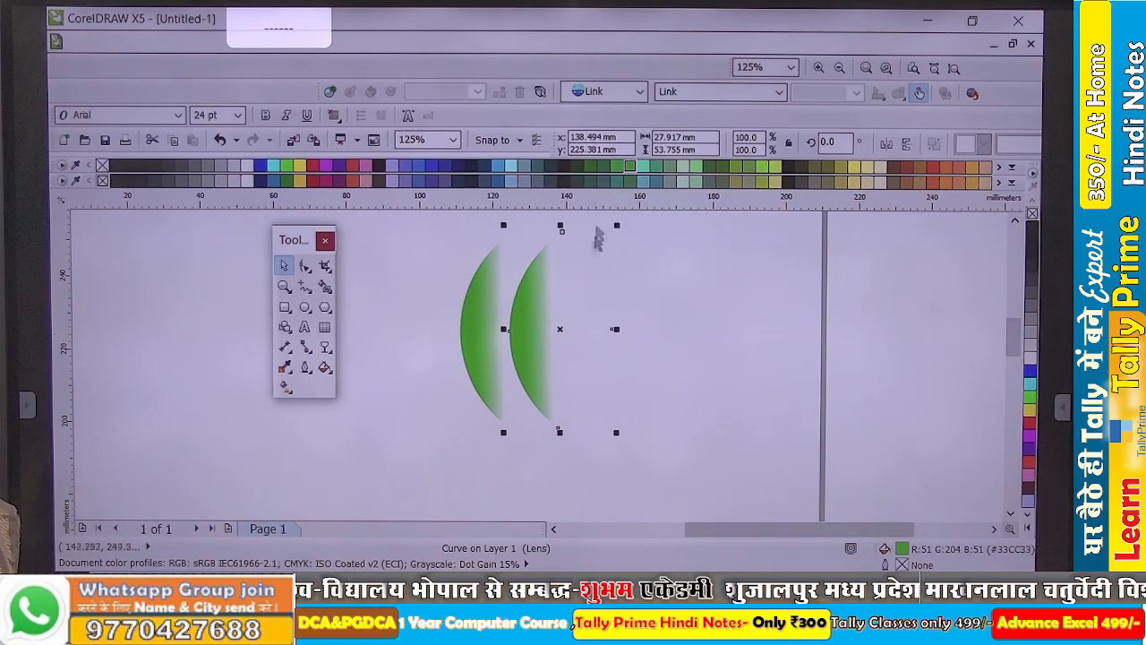
click(886, 145)
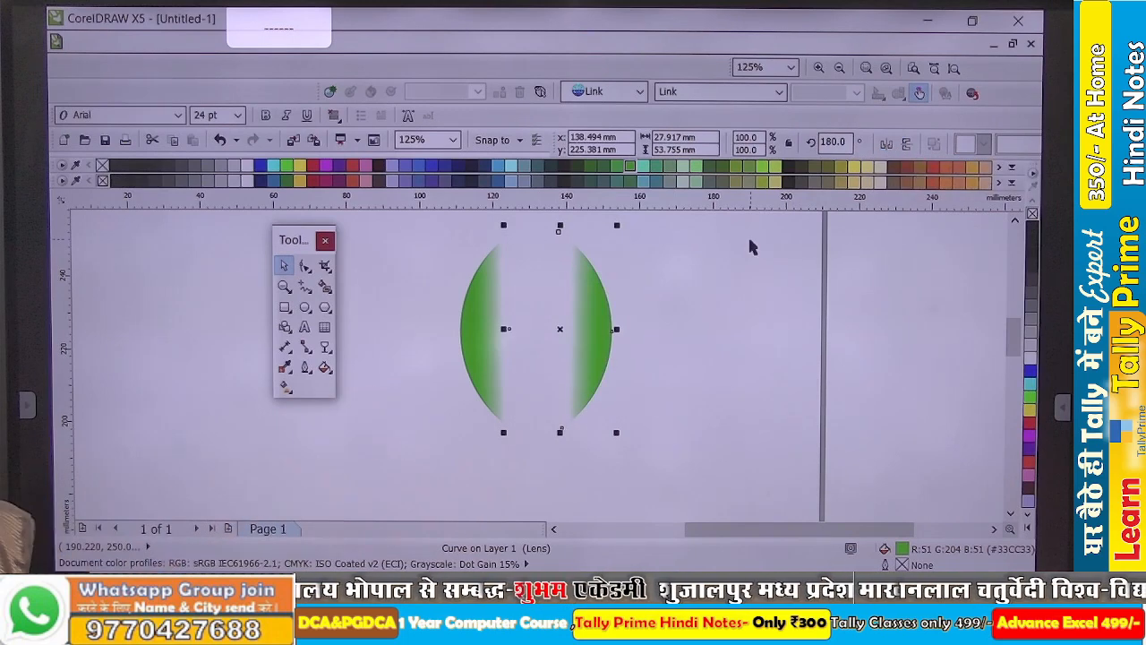
scroll(539, 274, up, 1)
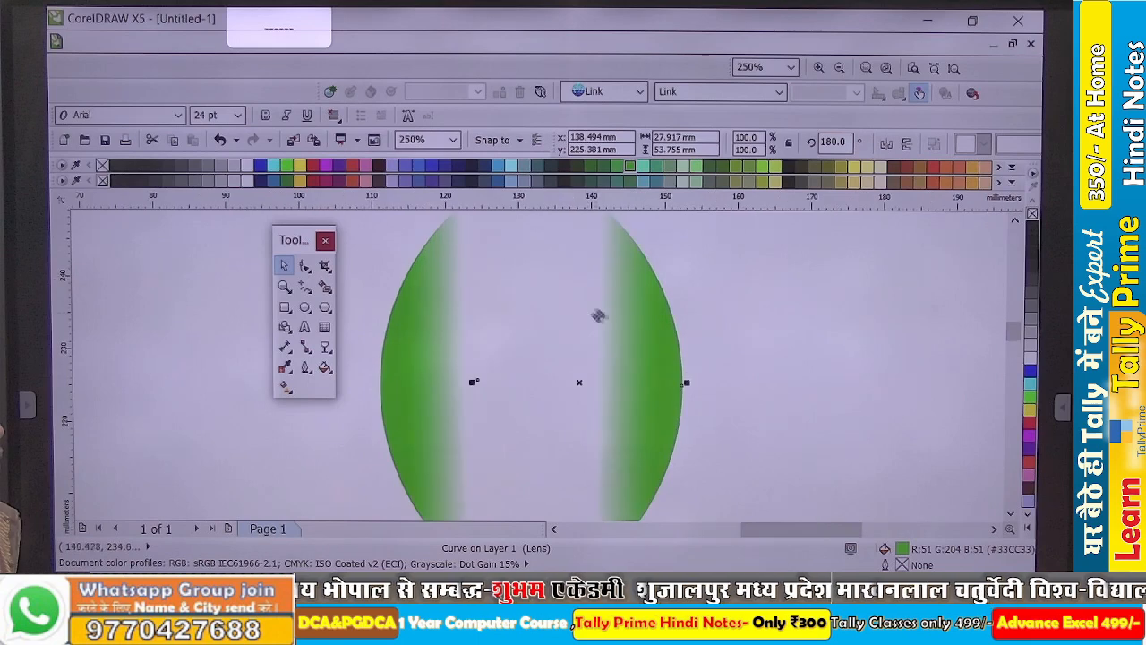
- Move the mirrored half against the original half to form a full leaf, and group the two halves
drag(647, 329, 524, 301)
scroll(546, 304, down, 1)
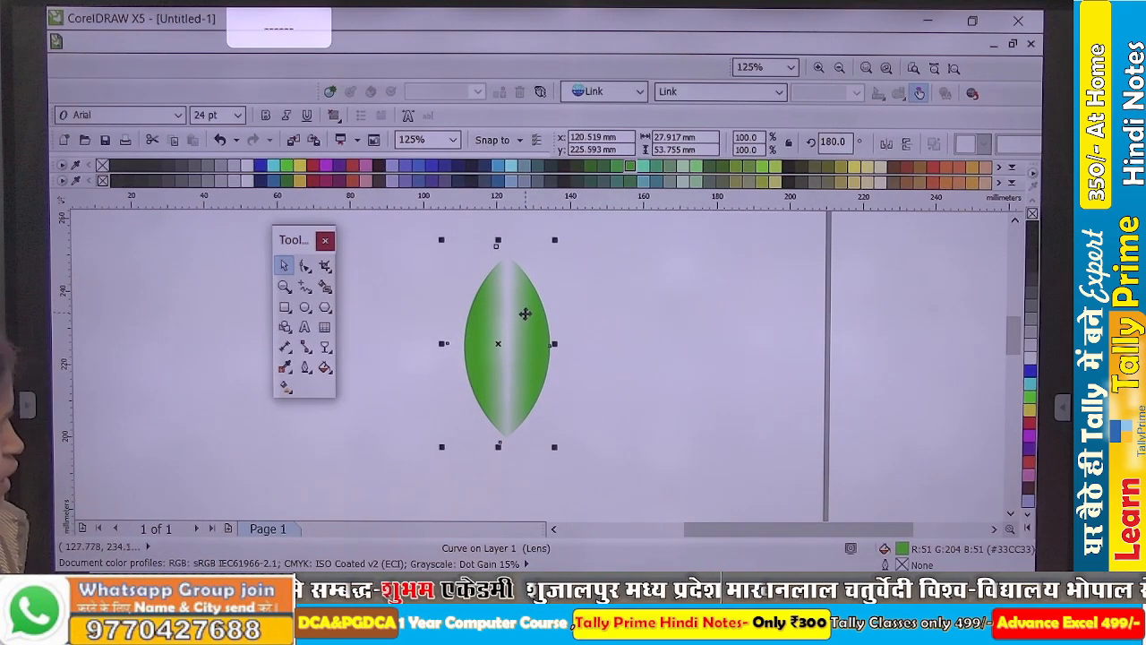
click(612, 309)
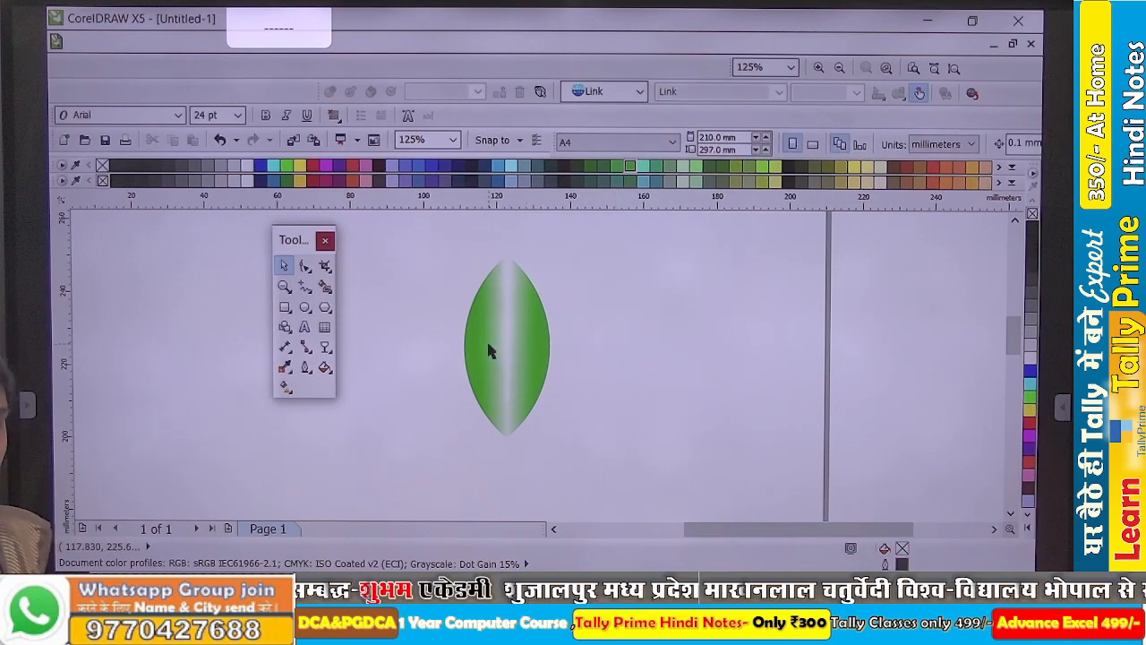
scroll(489, 351, down, 1)
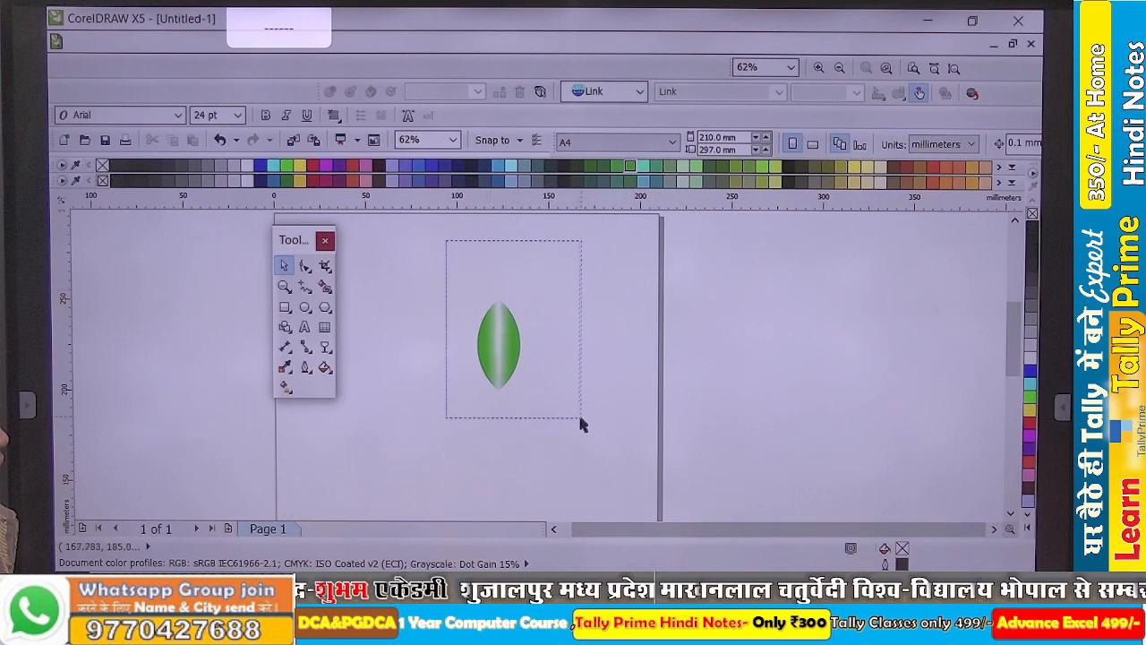
drag(580, 418, 588, 423)
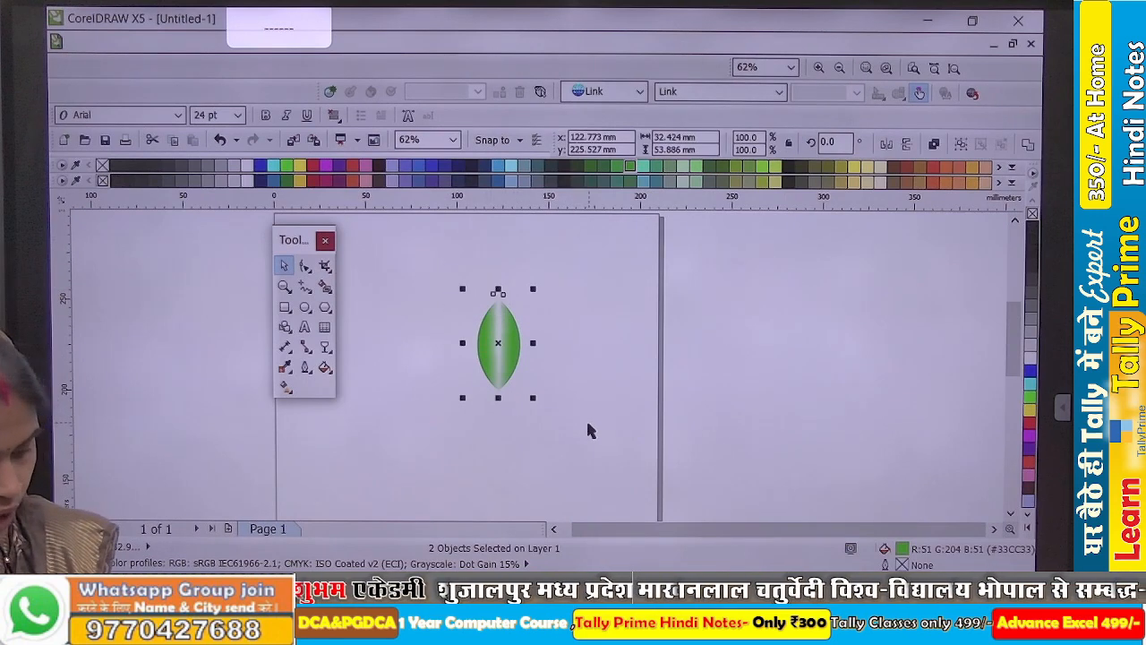
key(ctrl+g)
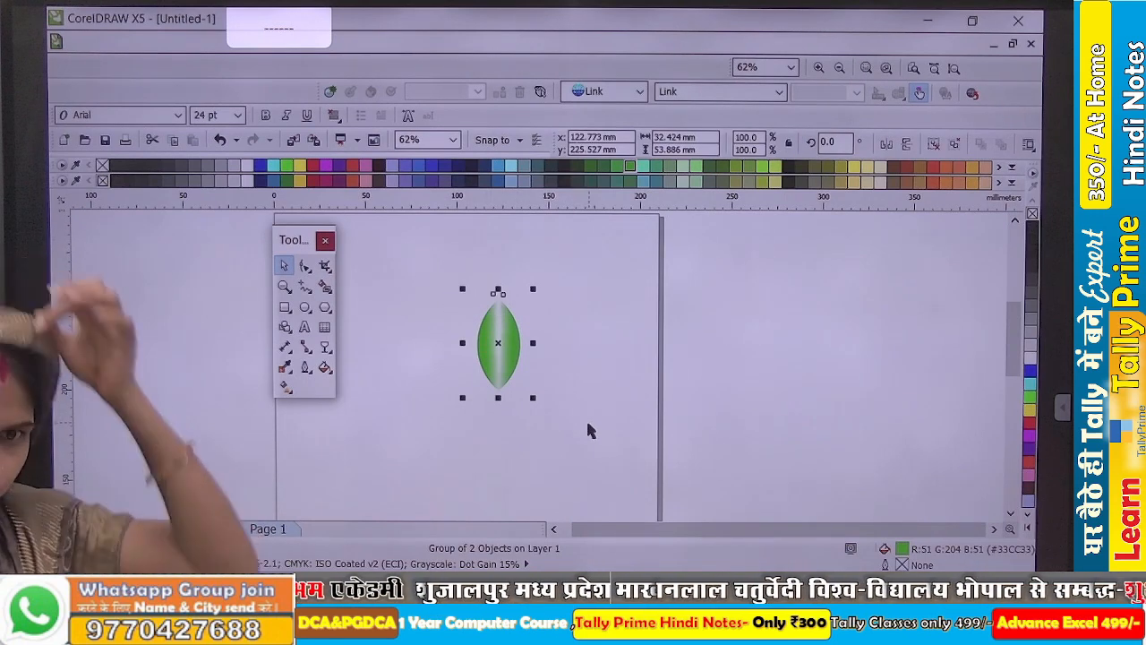
- Adjust the grouped leaf's position slightly and place its rotation centre at the leaf's bottom tip
scroll(497, 342, up, 1)
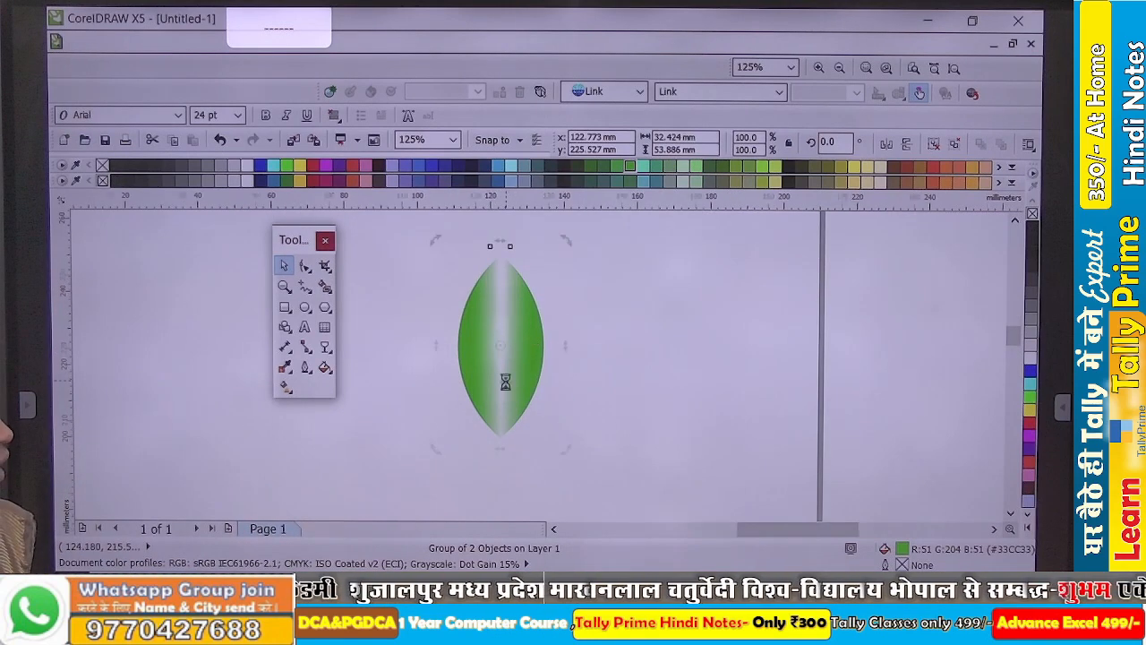
scroll(505, 381, up, 1)
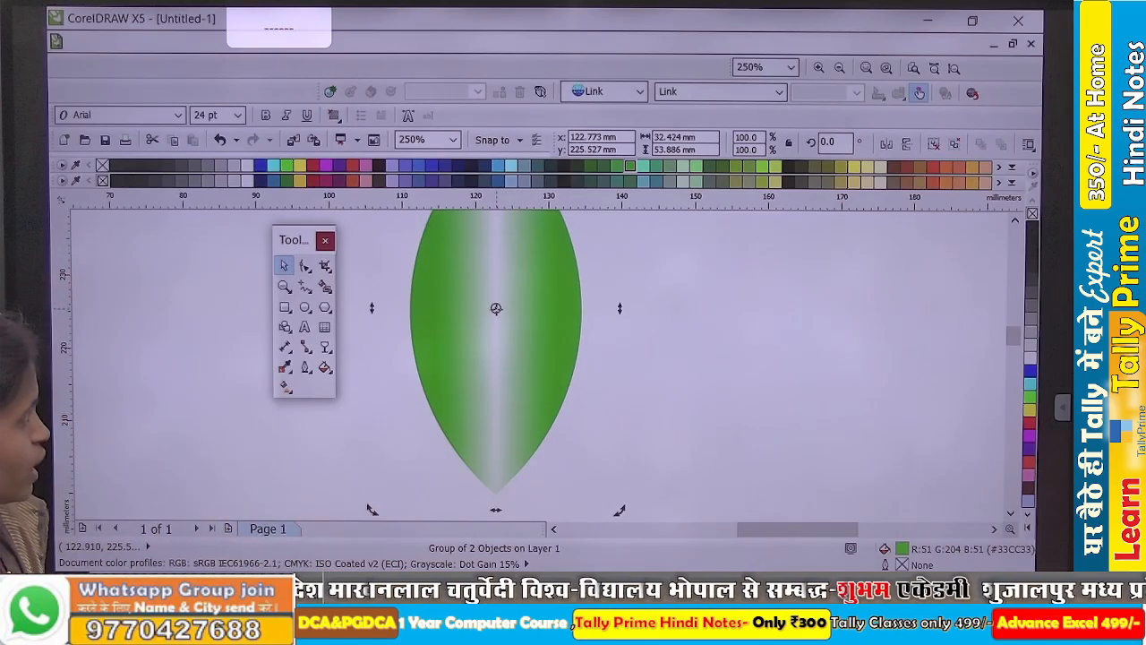
drag(493, 374, 487, 331)
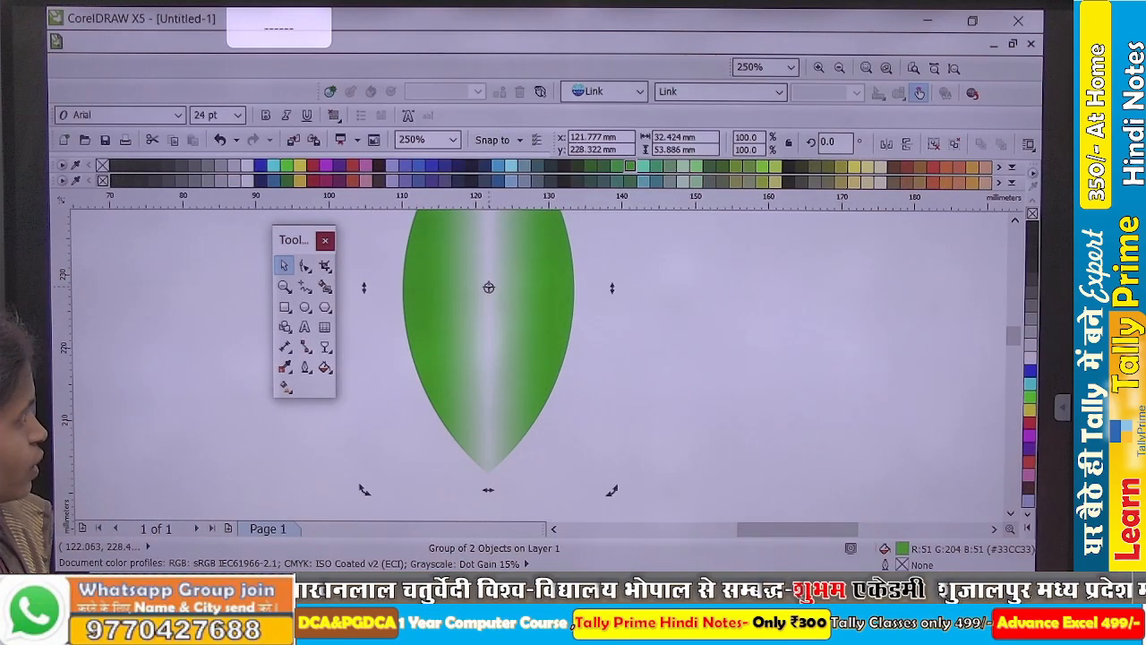
mouse_move(487, 303)
mouse_down()
mouse_move(501, 378)
mouse_move(493, 323)
mouse_up()
scroll(496, 323, down, 1)
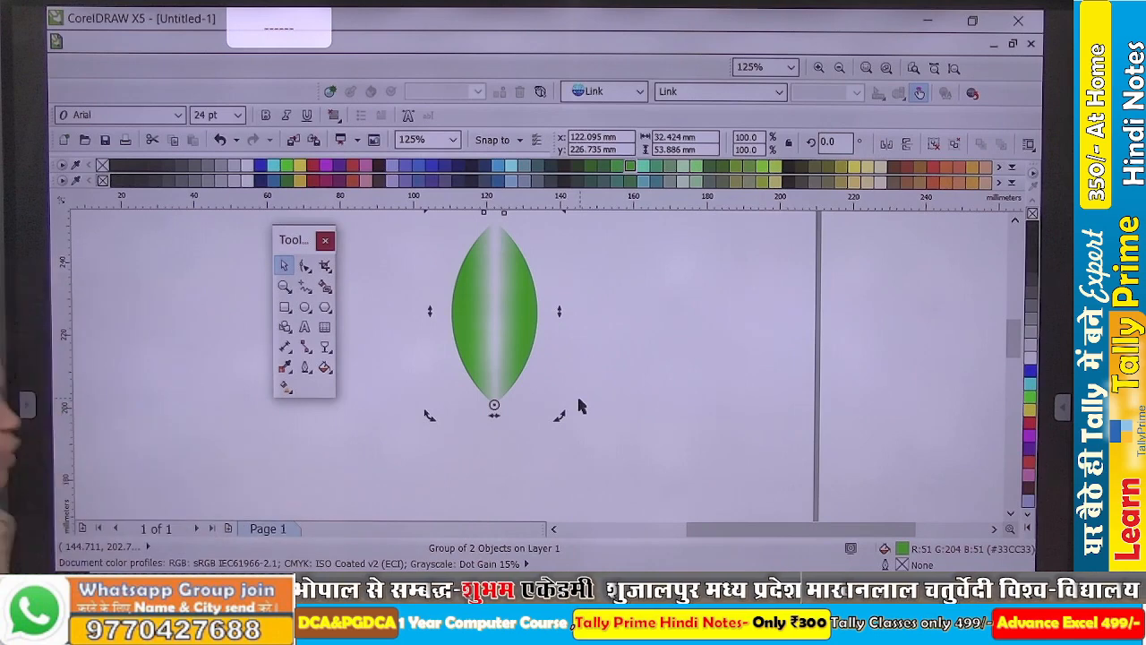
- Use the Rotate transformation to add one copy of the leaf at 30° around its bottom tip
click(265, 46)
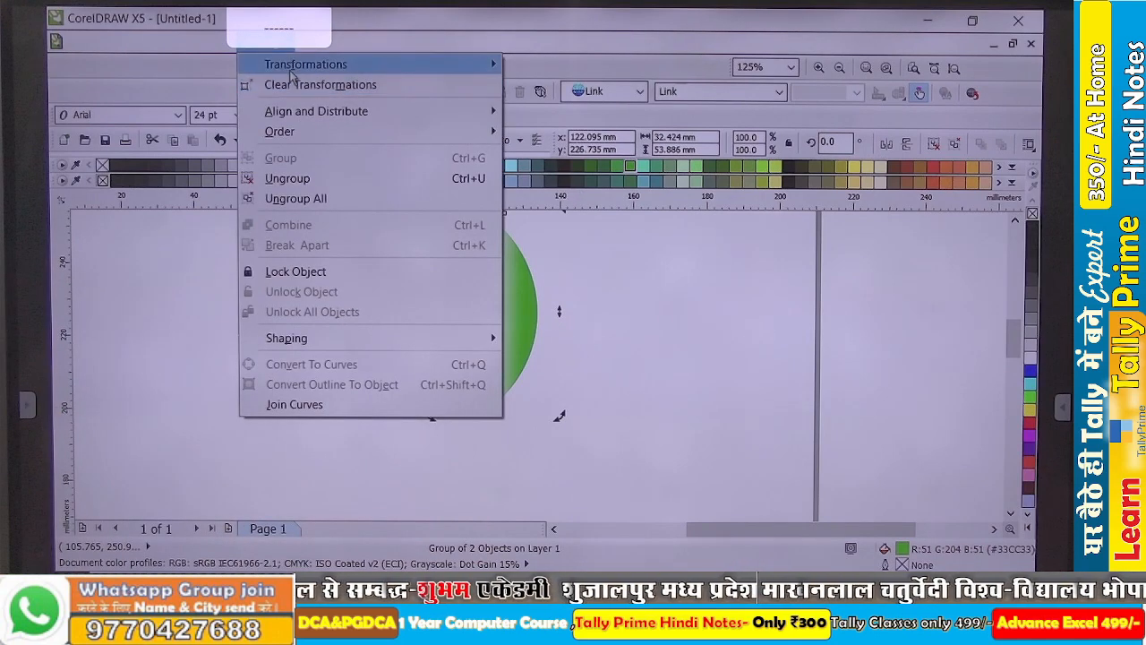
mouse_move(289, 72)
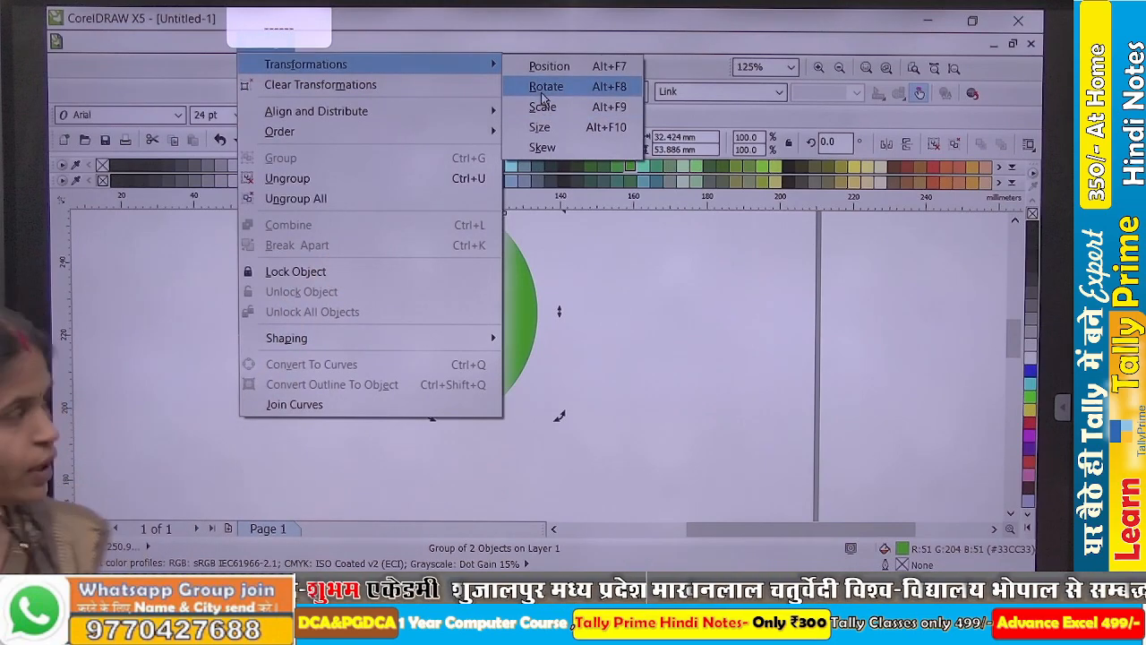
click(541, 89)
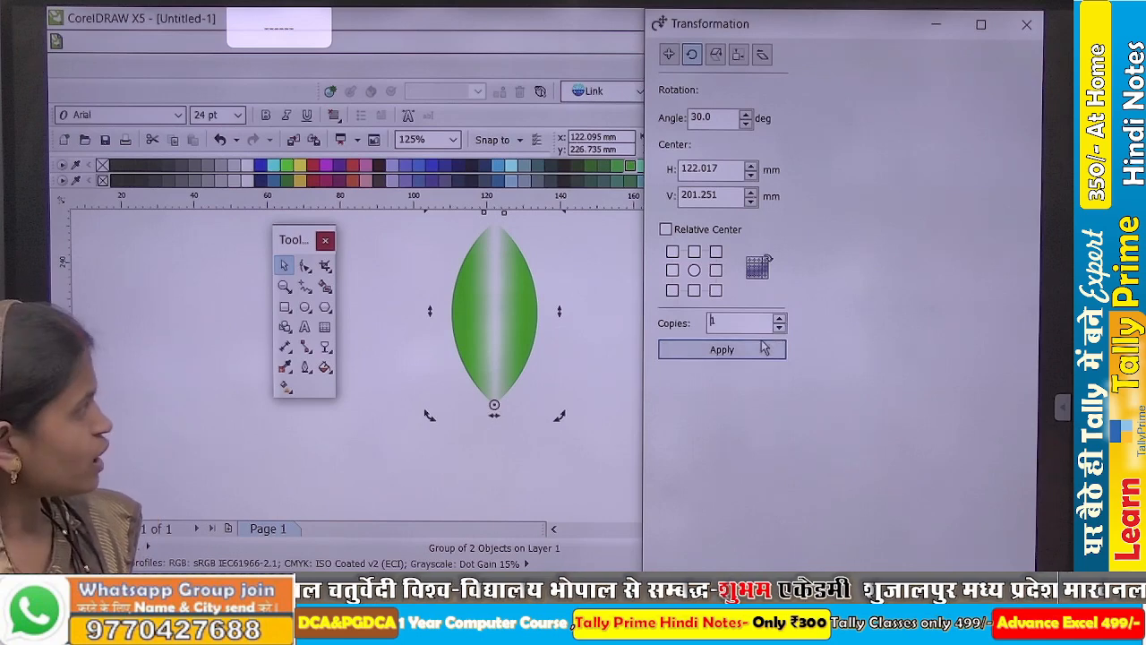
click(755, 350)
scroll(467, 335, down, 1)
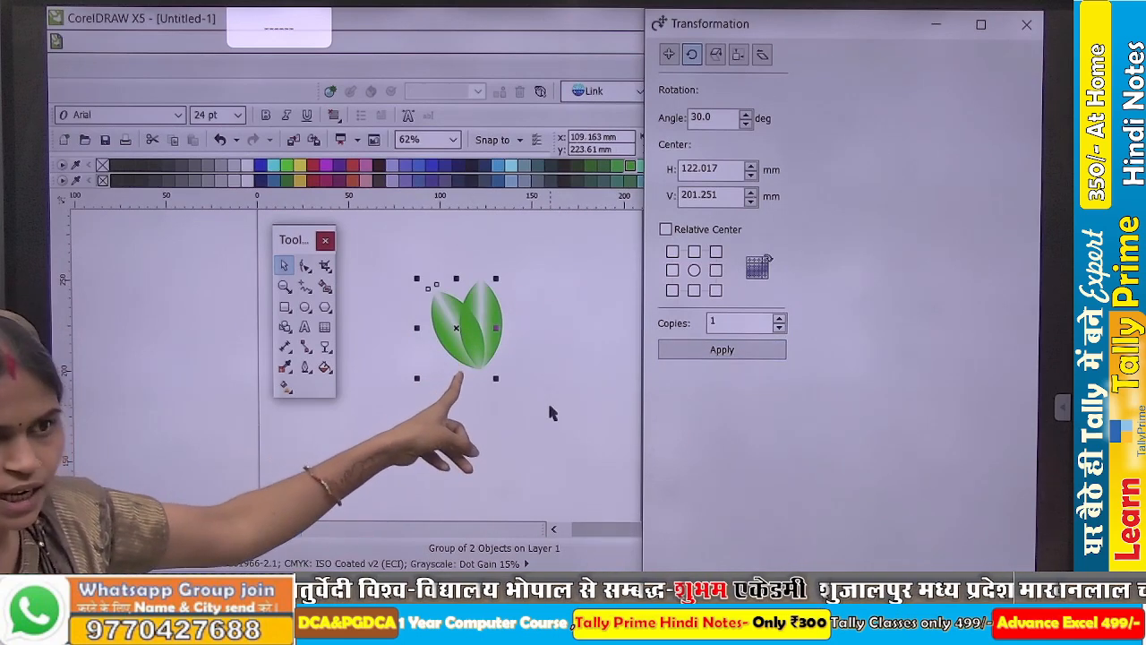
scroll(477, 346, up, 1)
scroll(477, 345, up, 1)
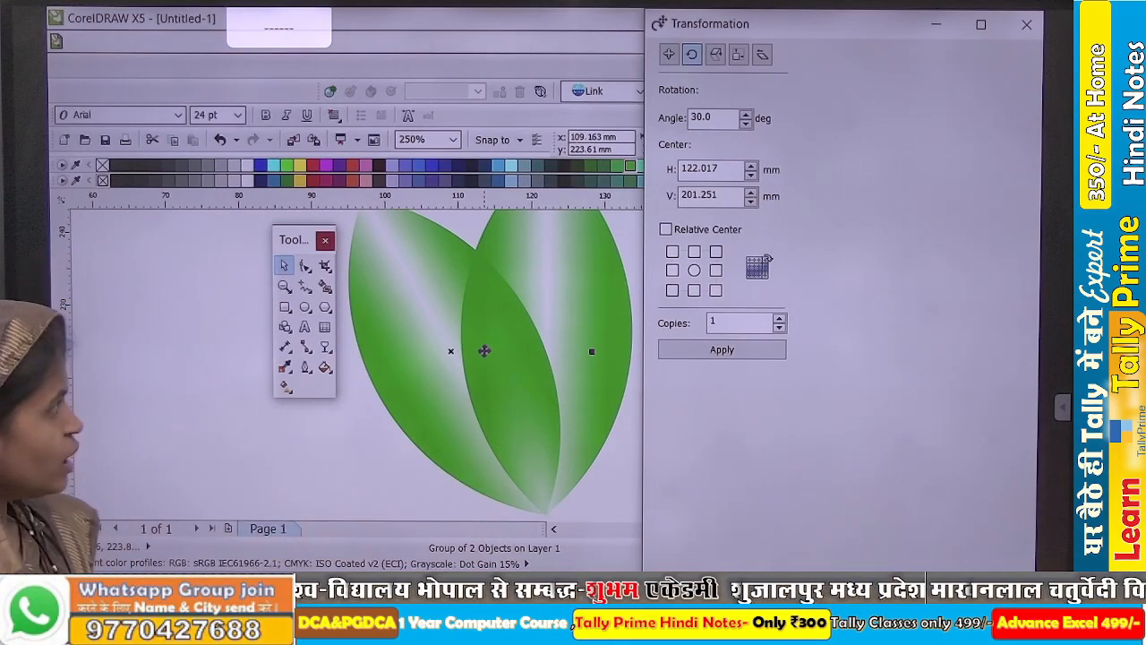
scroll(427, 331, down, 2)
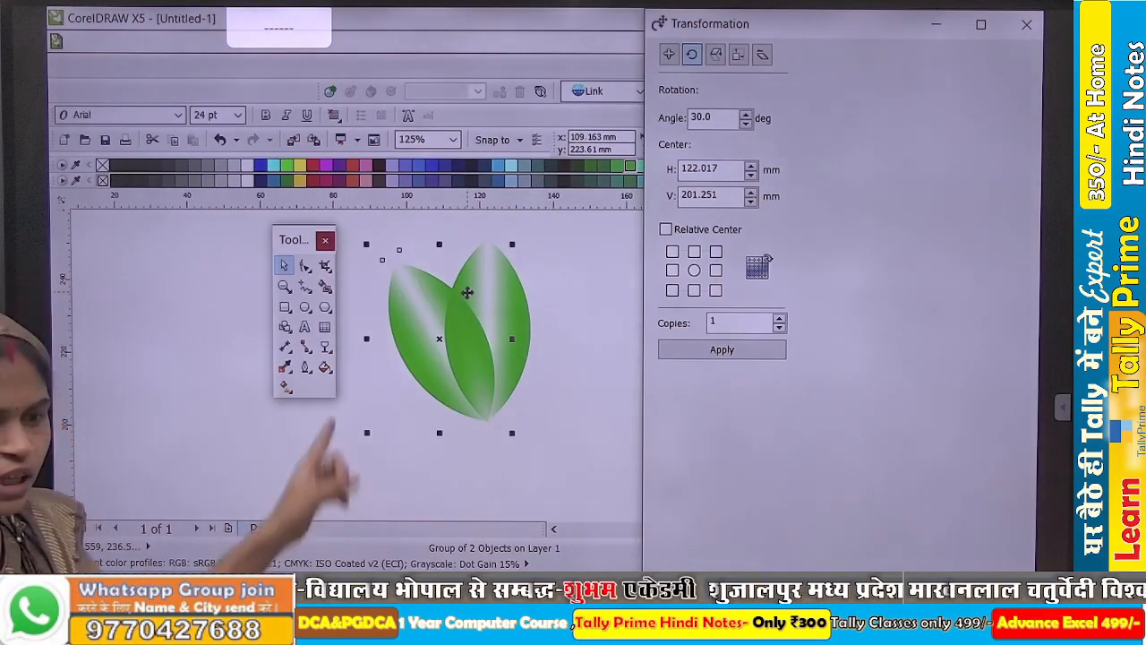
scroll(466, 292, down, 1)
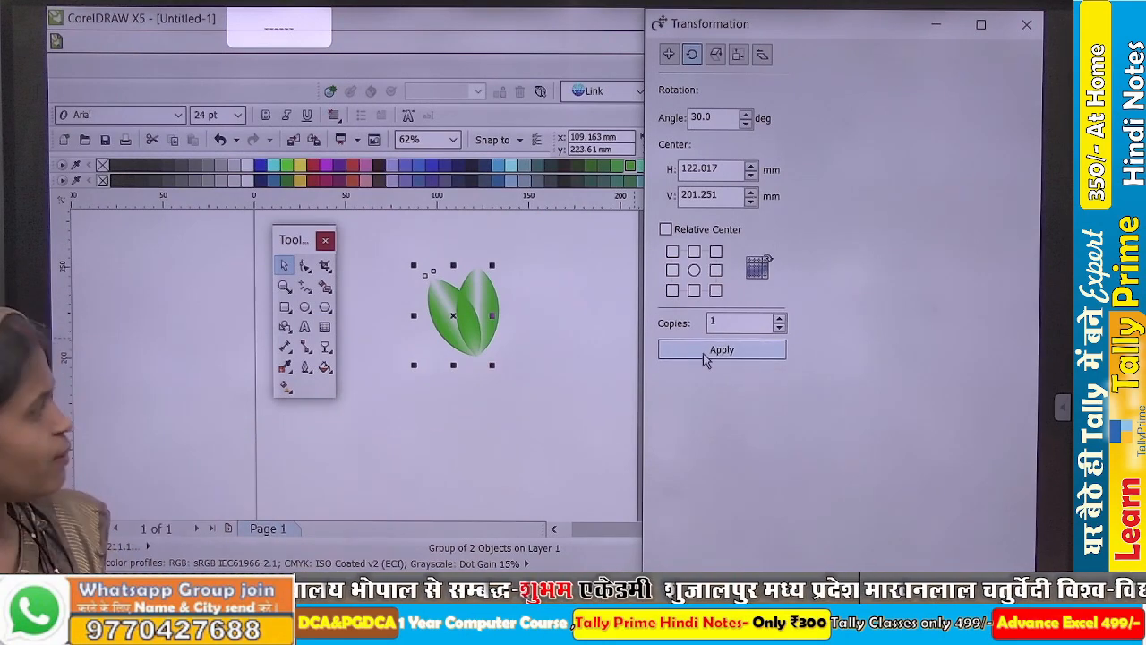
- Repeat the 30° rotated copy around the shared tip until the flower has twelve petals
click(704, 356)
click(704, 356)
click(704, 357)
click(703, 352)
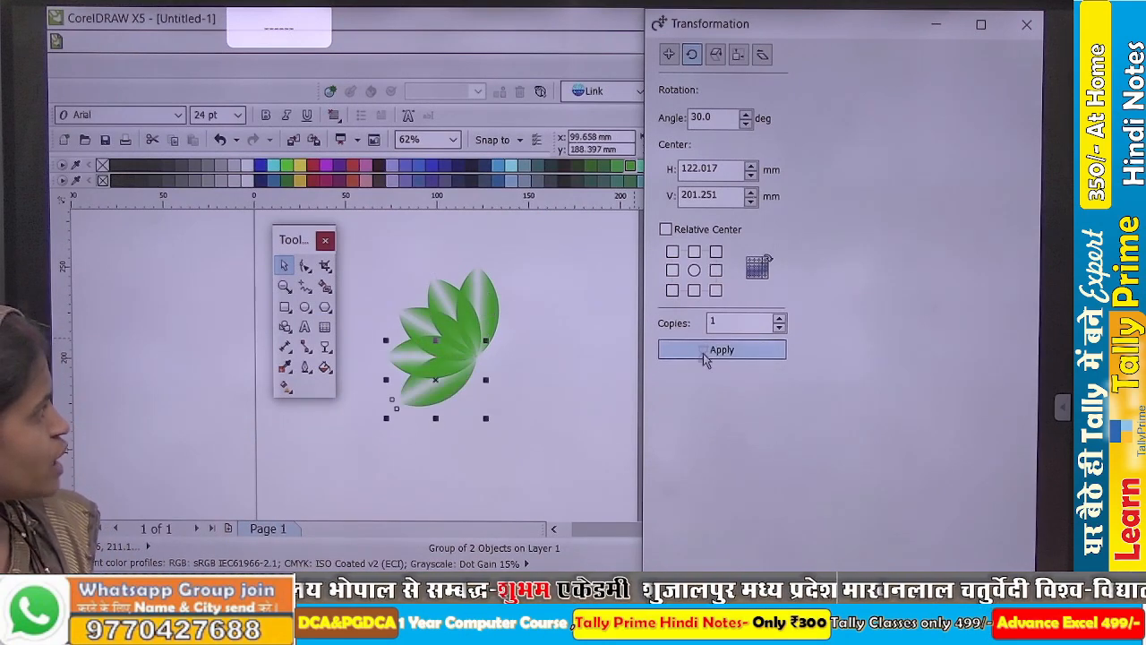
click(702, 353)
click(703, 353)
click(702, 353)
click(702, 353)
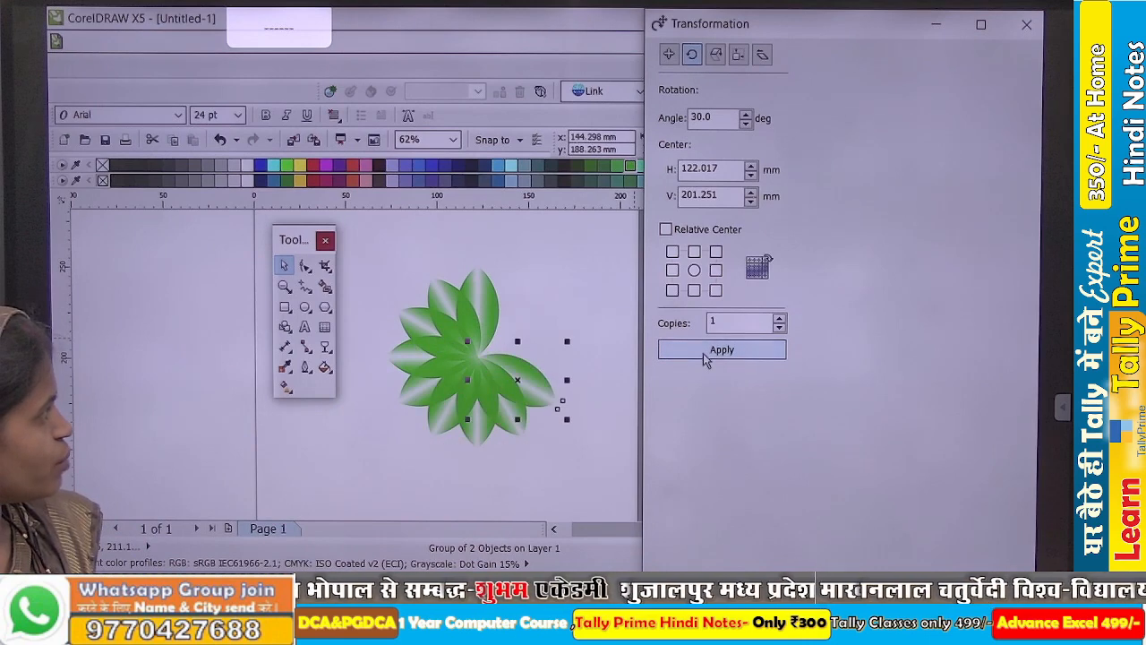
click(703, 353)
click(703, 353)
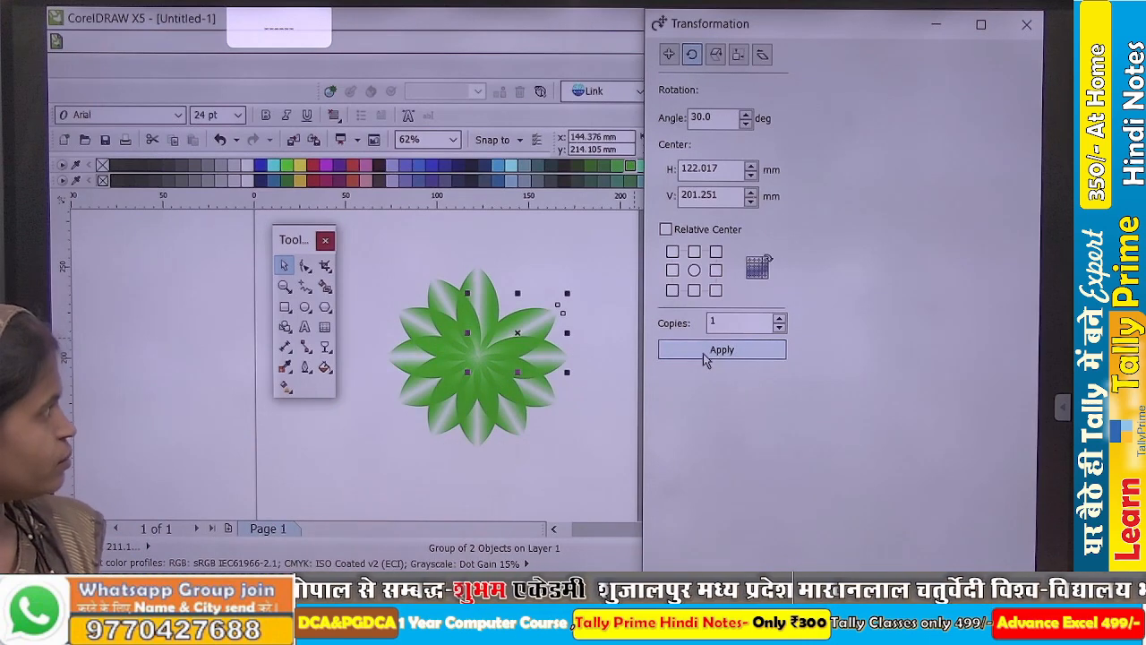
click(703, 352)
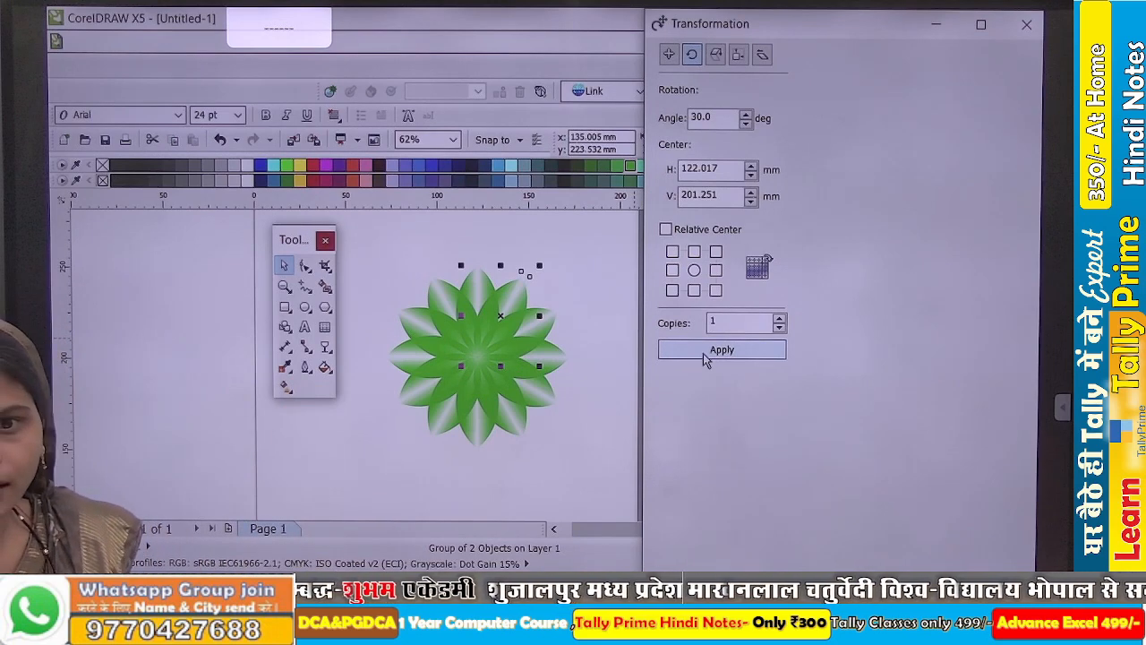
- Replace the 30° copies with a six-petal flower by rotating single copies of the leaf in 60° steps
click(721, 349)
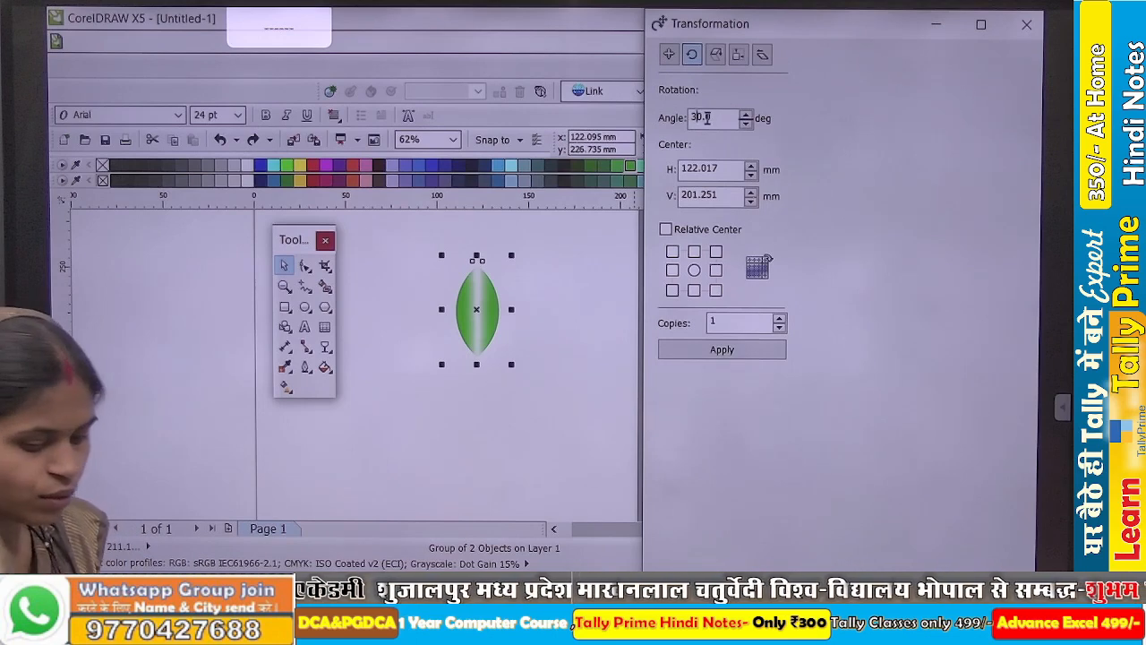
key(BackSpace)
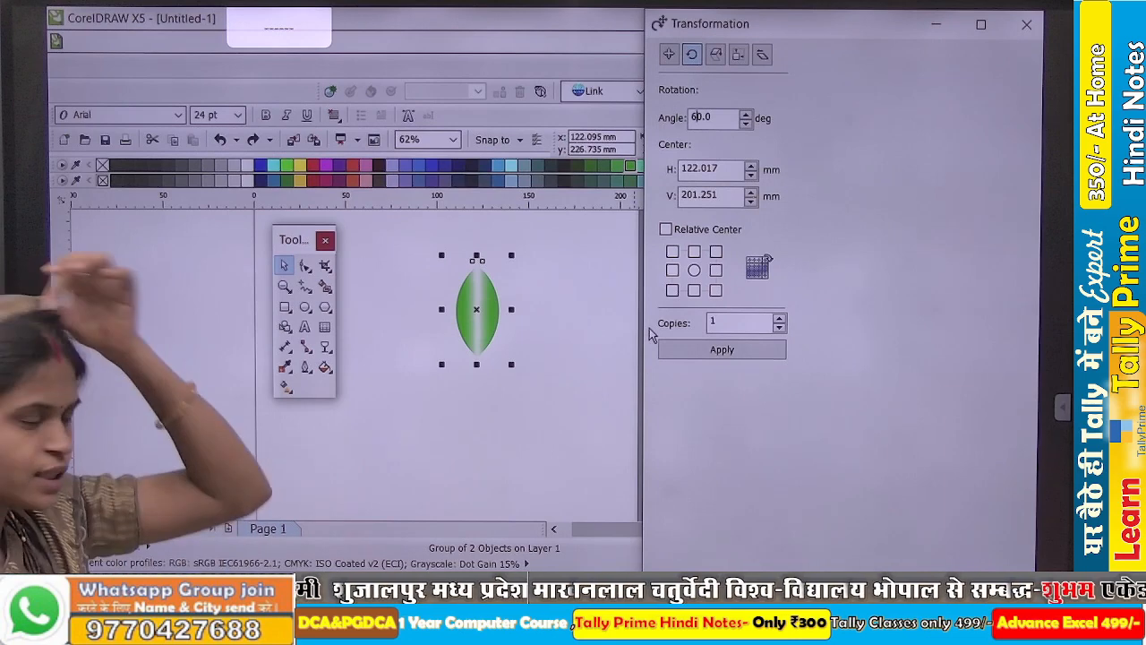
click(707, 352)
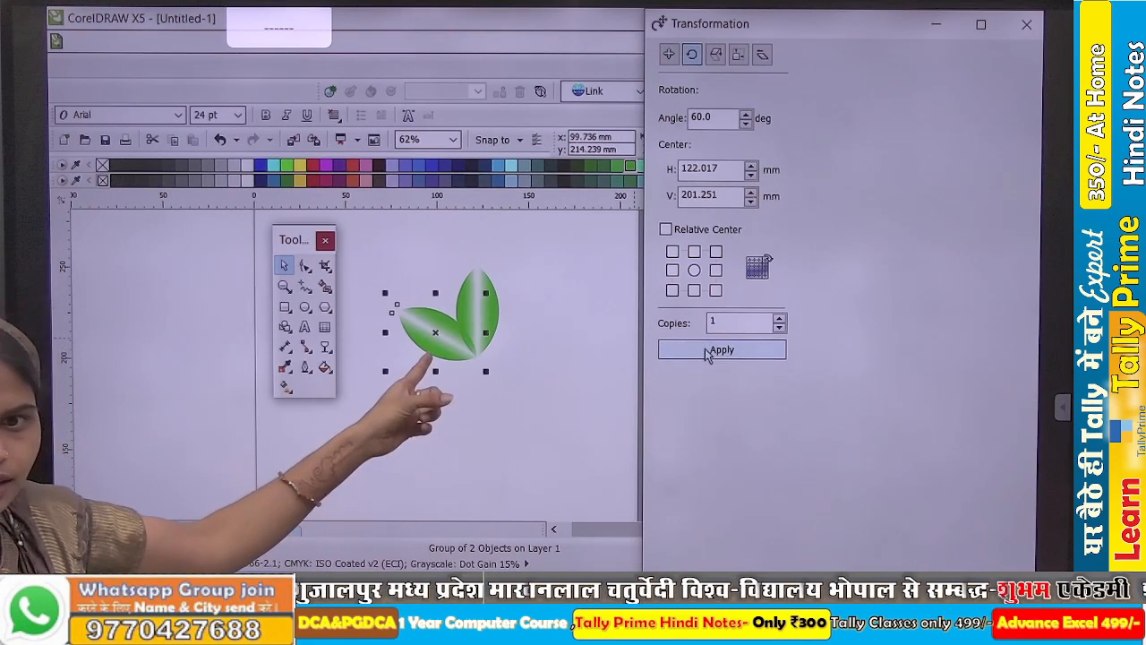
click(704, 350)
click(704, 350)
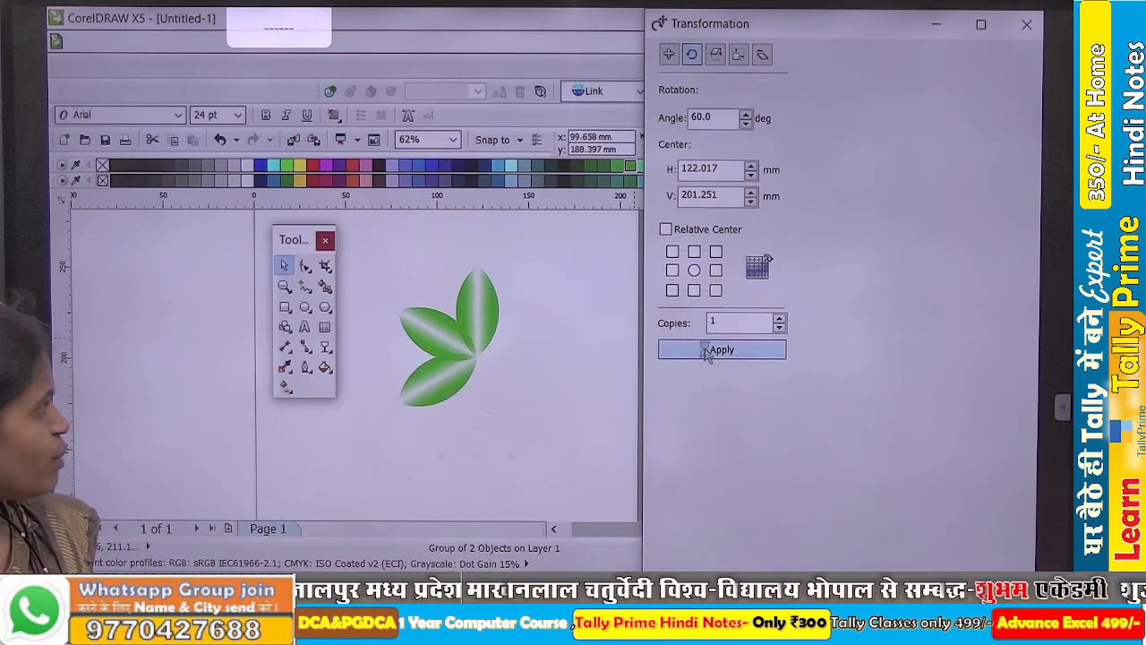
click(704, 350)
click(705, 350)
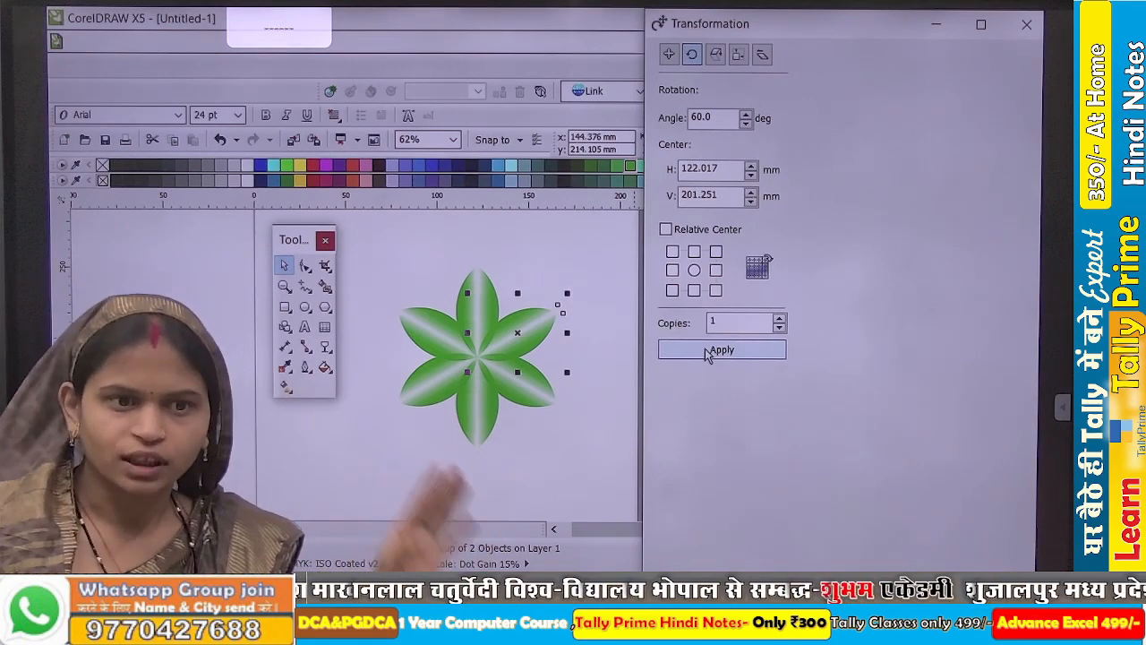
- Undo all the 60° copies so only the original leaf is left, and ungroup it into its two halves
key(ctrl+z)
key(ctrl+z)
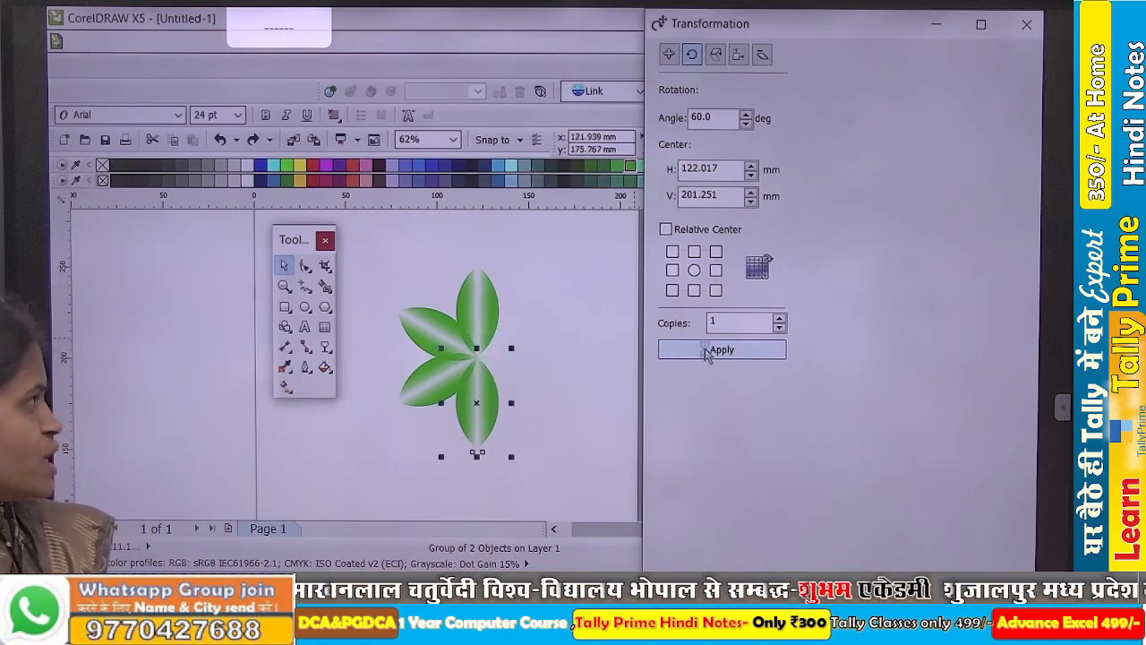
key(ctrl+z)
key(ctrl+z)
key(ctrl+z)
click(571, 384)
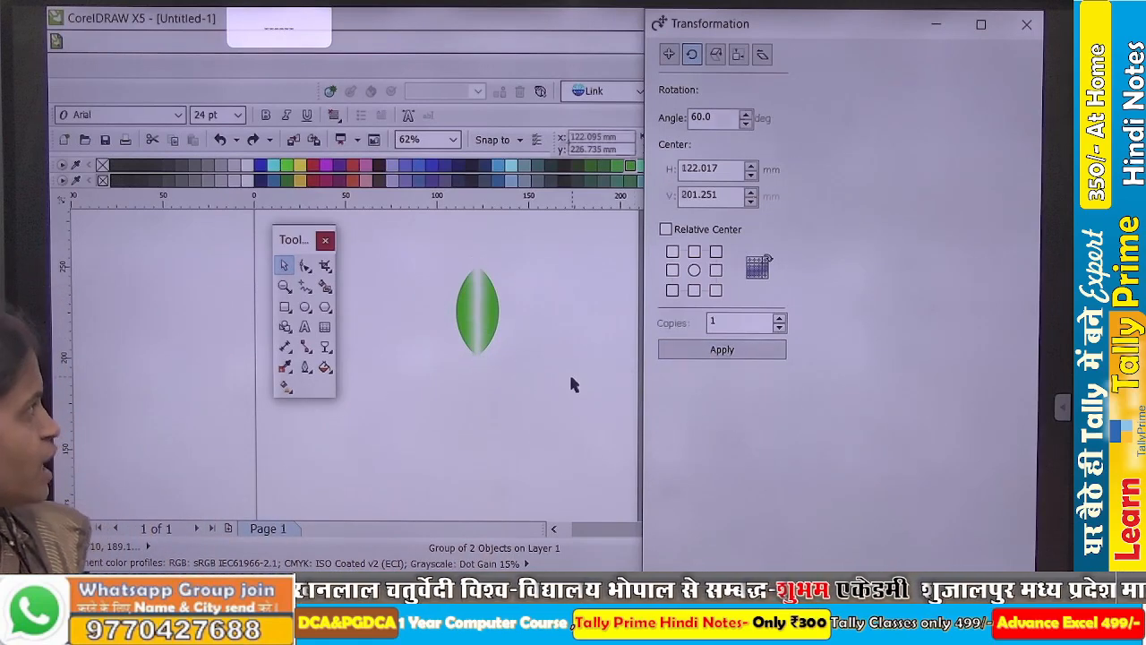
click(477, 331)
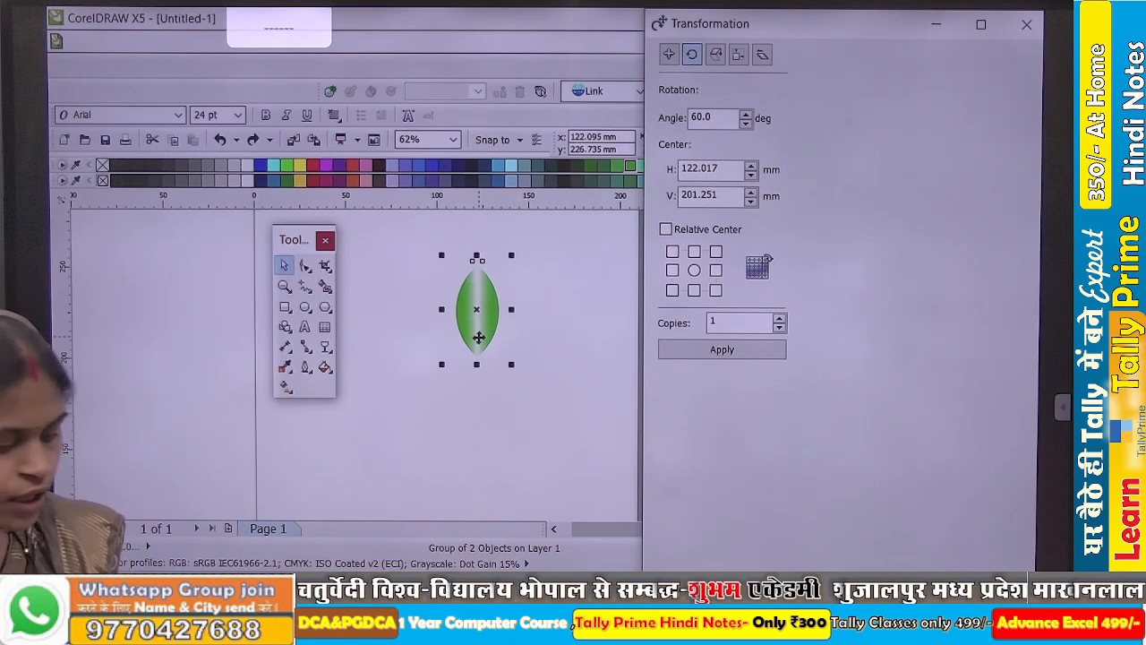
key(ctrl+u)
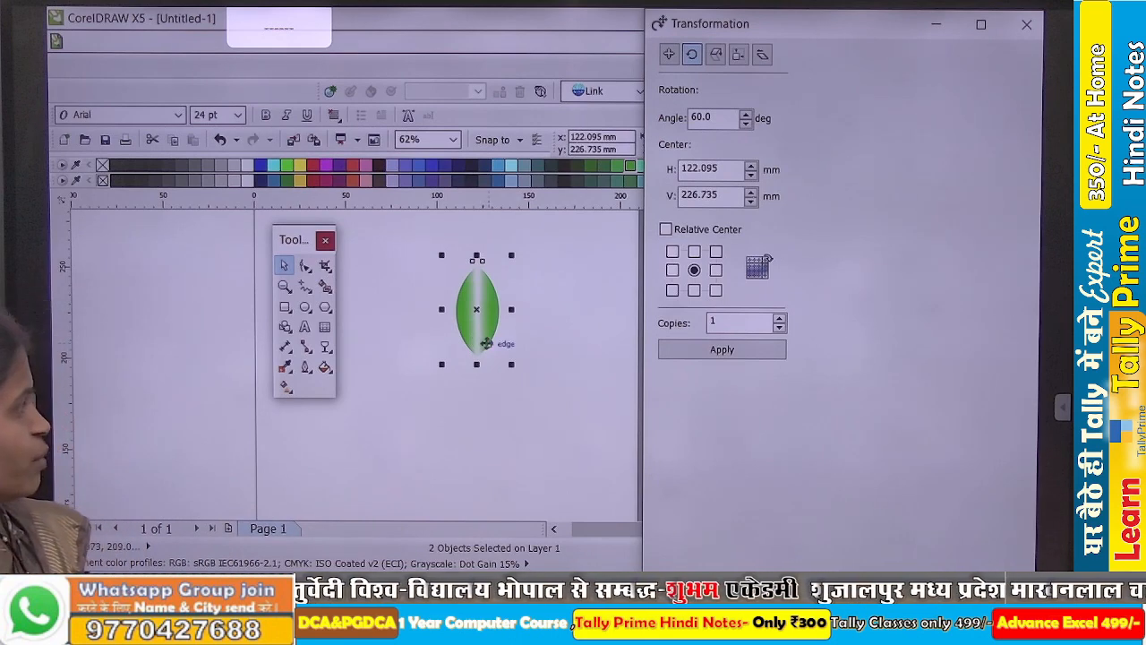
- Try placing the left half-leaf below the right half, and undo the move
click(518, 384)
click(505, 320)
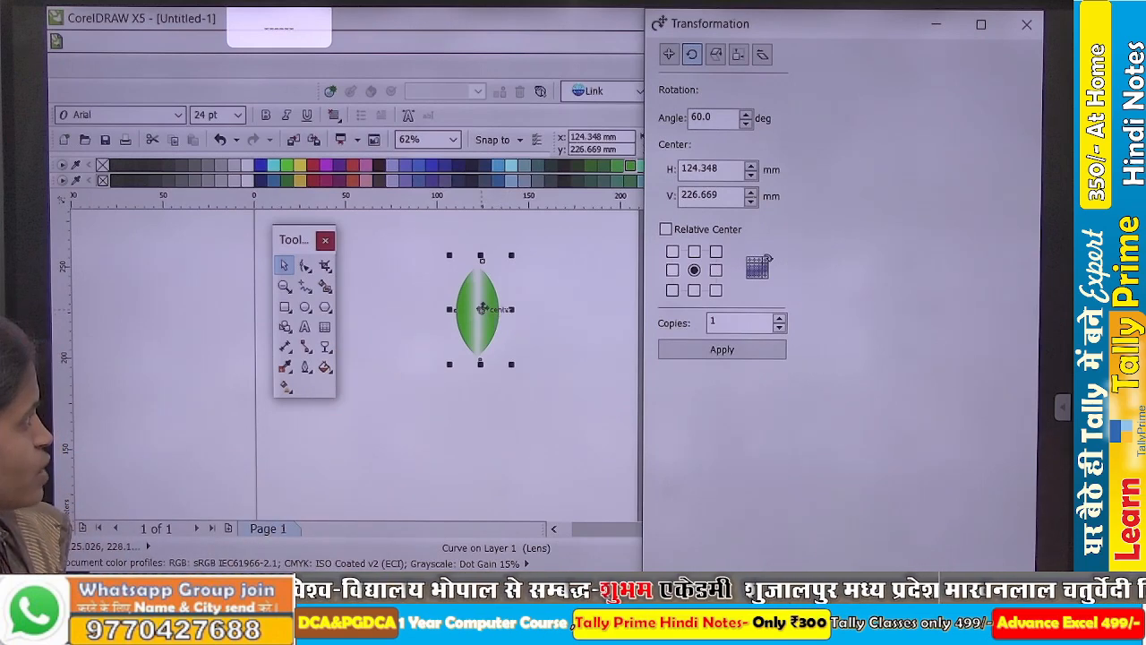
drag(482, 308, 465, 371)
scroll(485, 416, up, 2)
scroll(466, 361, down, 1)
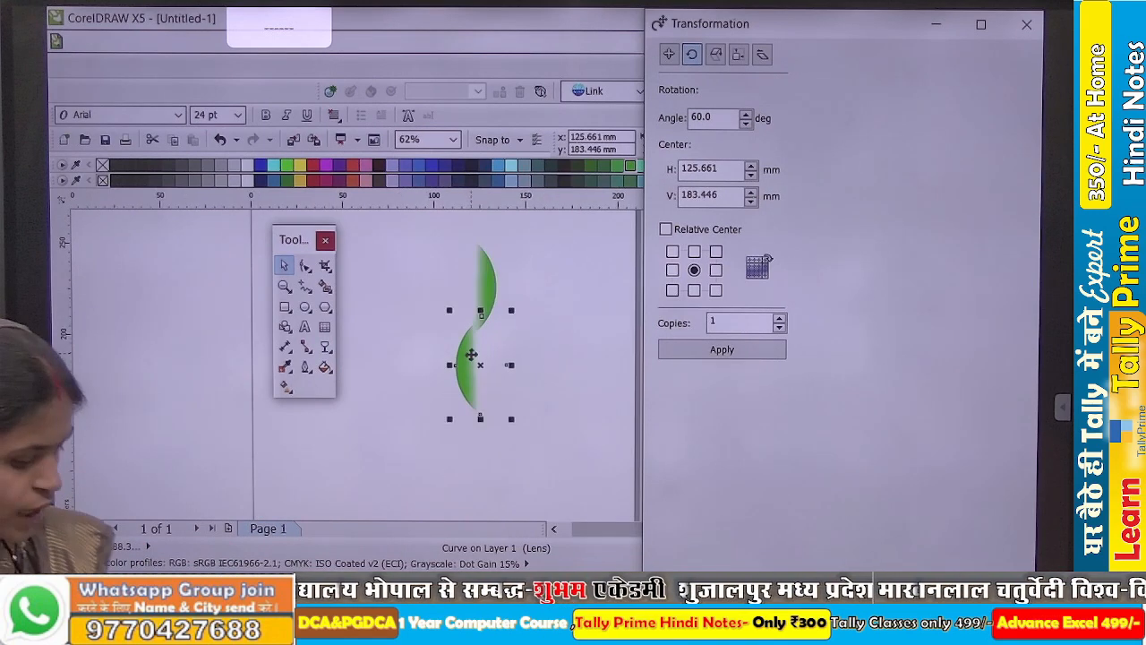
key(ctrl+z)
key(ctrl+z)
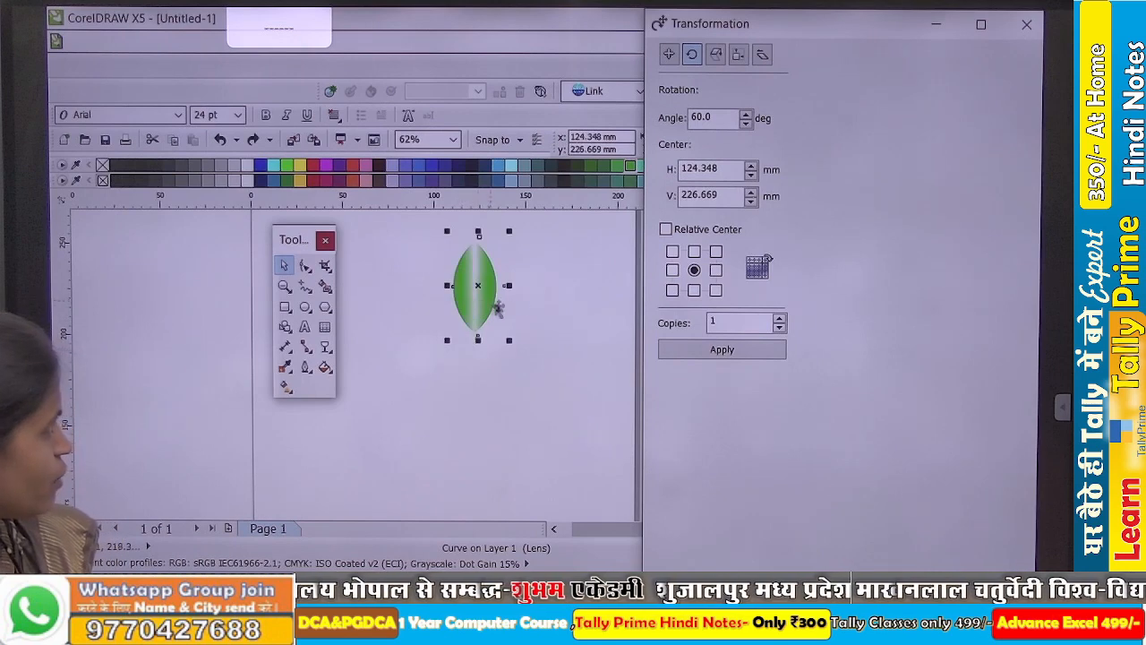
- Move the right half-leaf below the left half so their tips meet in an S-curve, and group both halves
drag(490, 294, 543, 380)
scroll(482, 341, up, 1)
scroll(479, 346, up, 1)
scroll(479, 346, down, 2)
click(584, 372)
scroll(520, 322, down, 1)
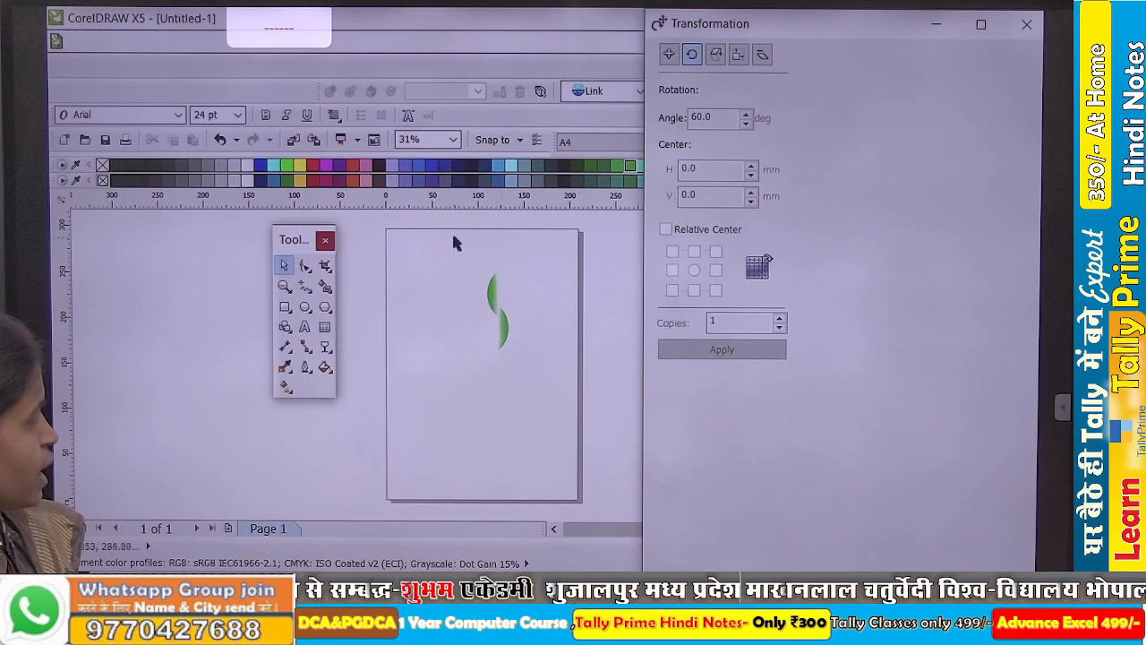
drag(454, 234, 555, 357)
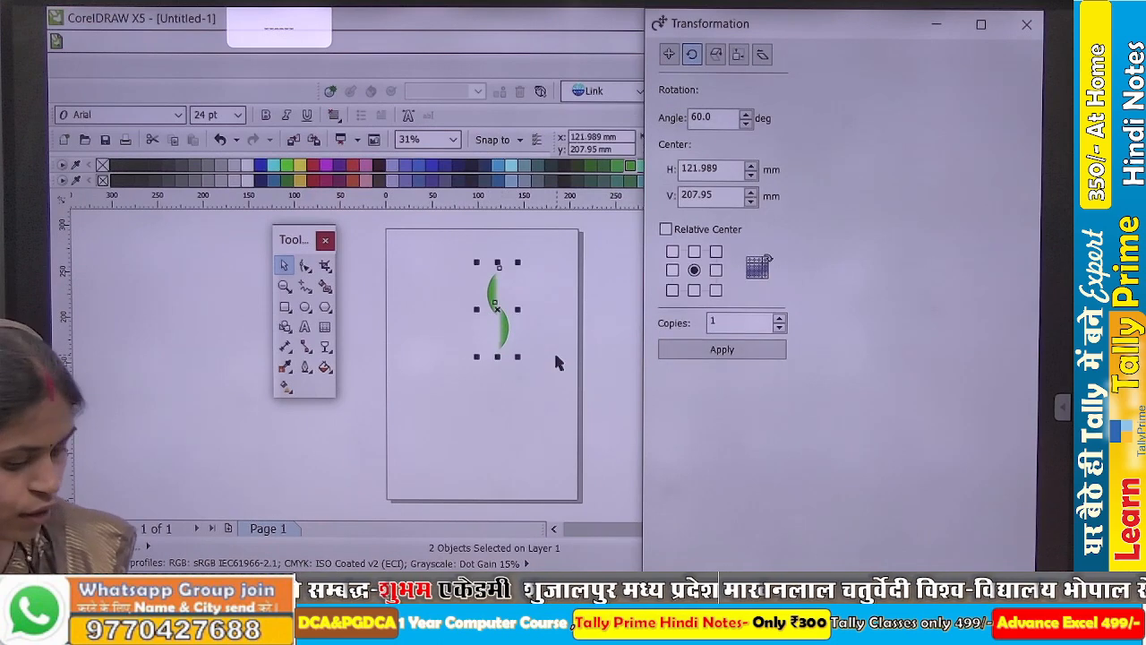
key(ctrl+g)
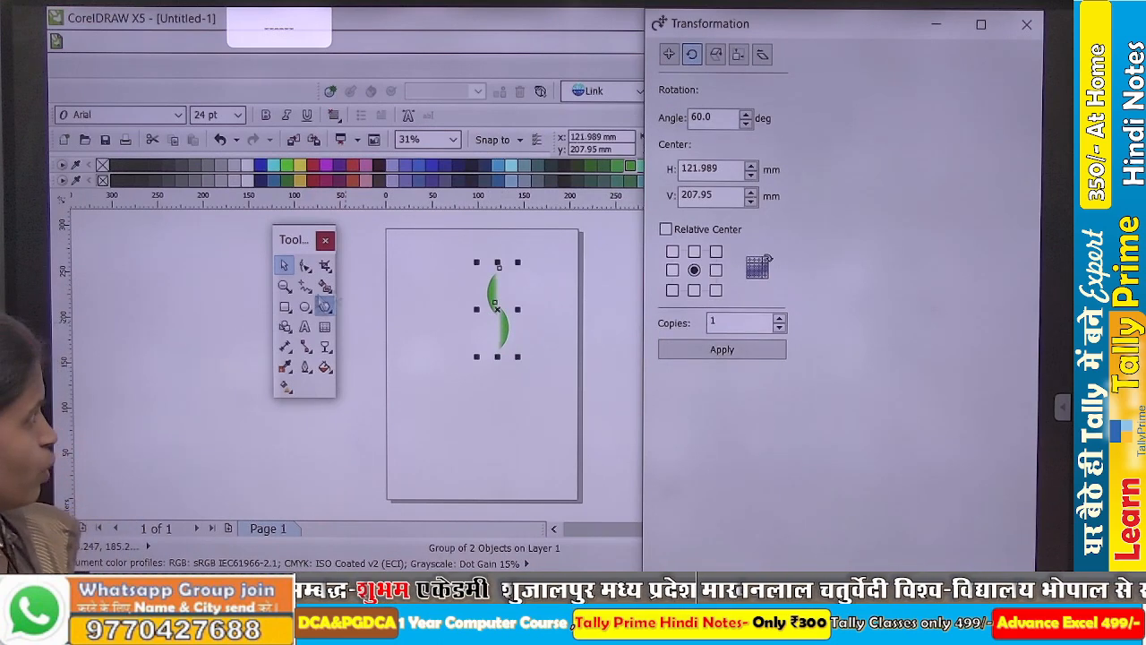
- Place the rotation centre of the grouped S-curve at its lower tip, at about H 122.4 mm, V 166.2 mm
scroll(514, 324, up, 1)
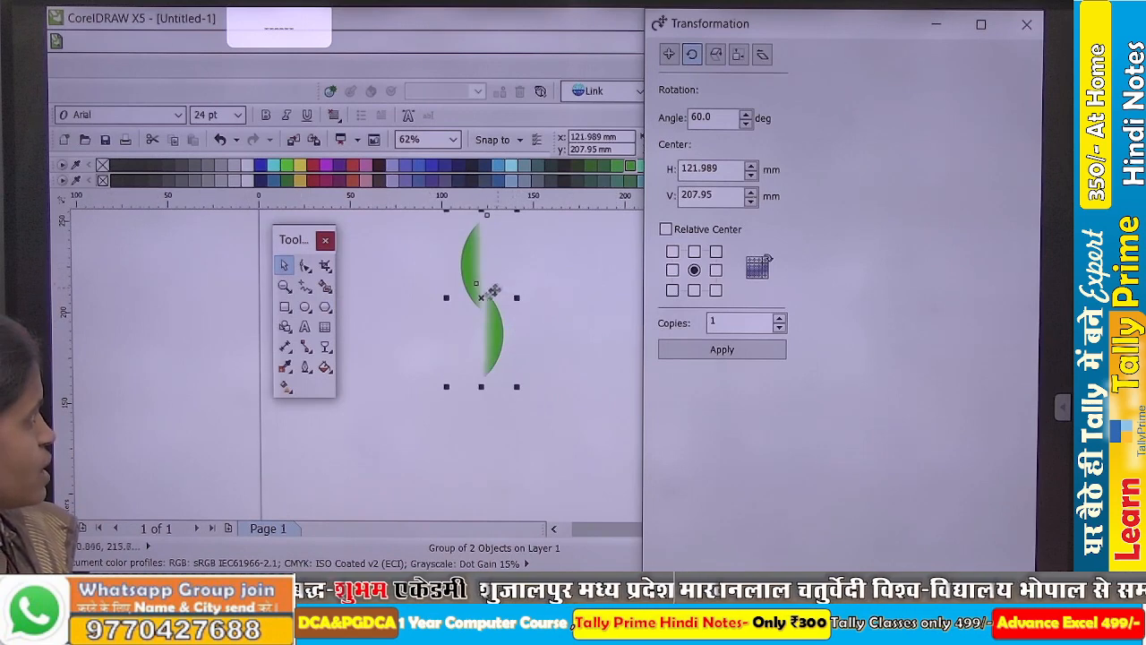
click(486, 296)
scroll(489, 302, up, 1)
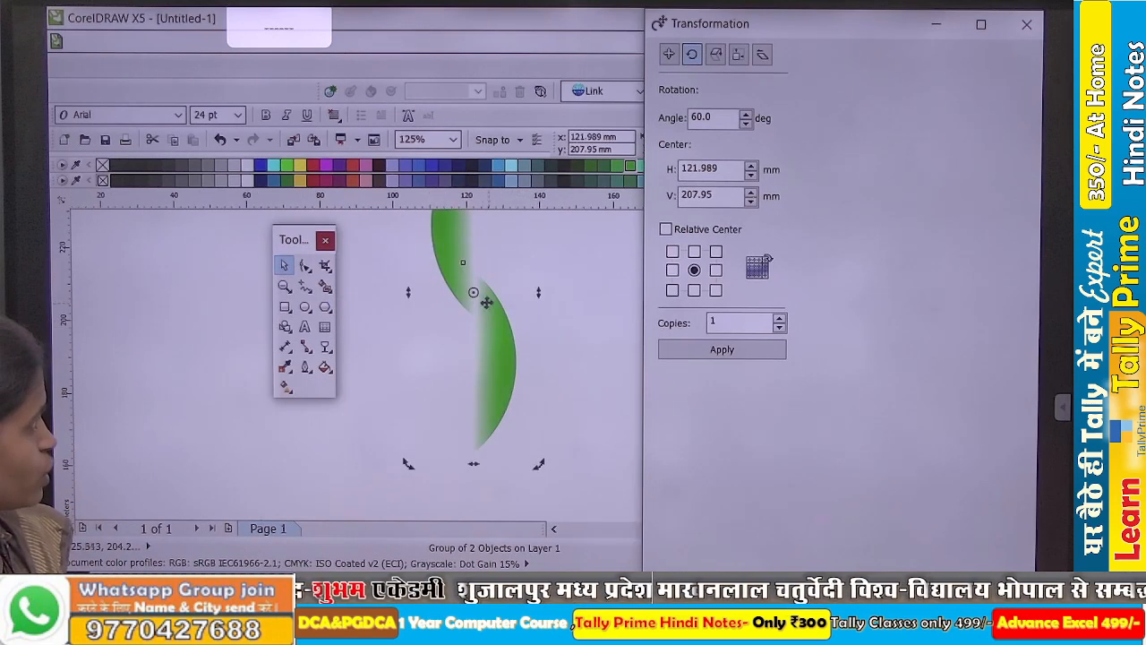
click(475, 444)
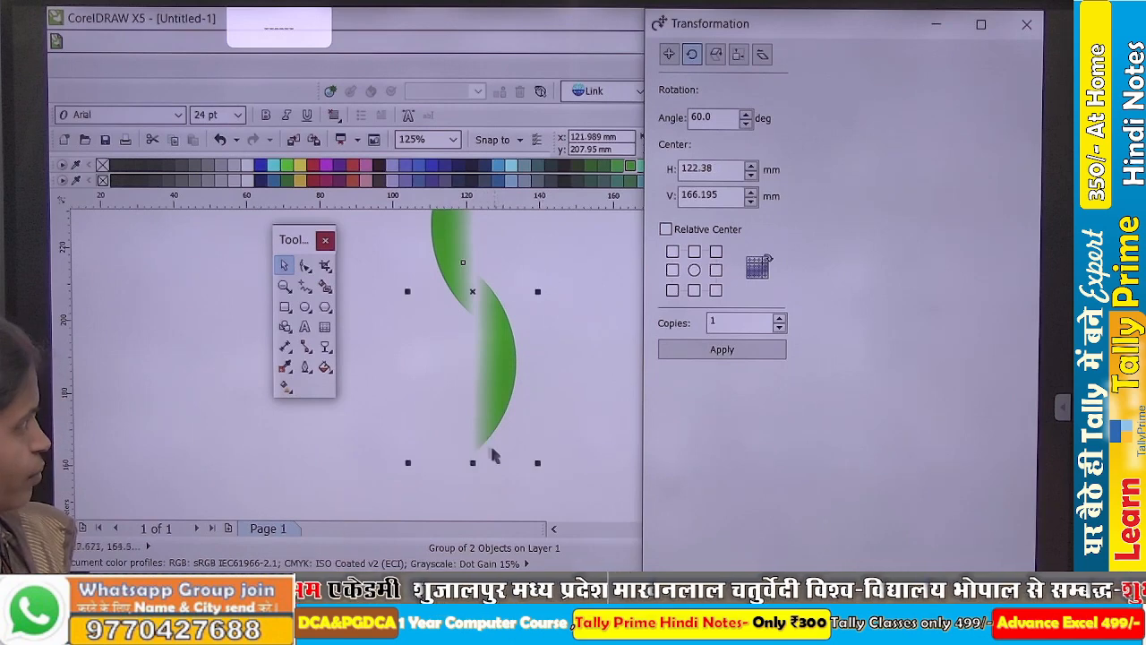
click(469, 381)
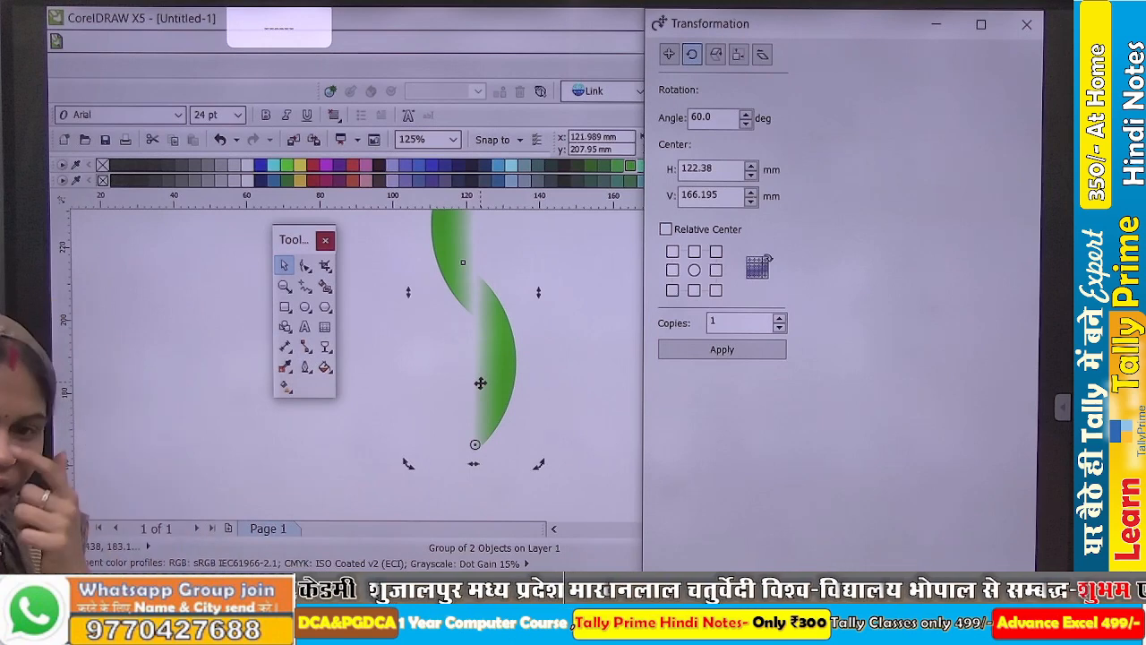
scroll(475, 376, down, 1)
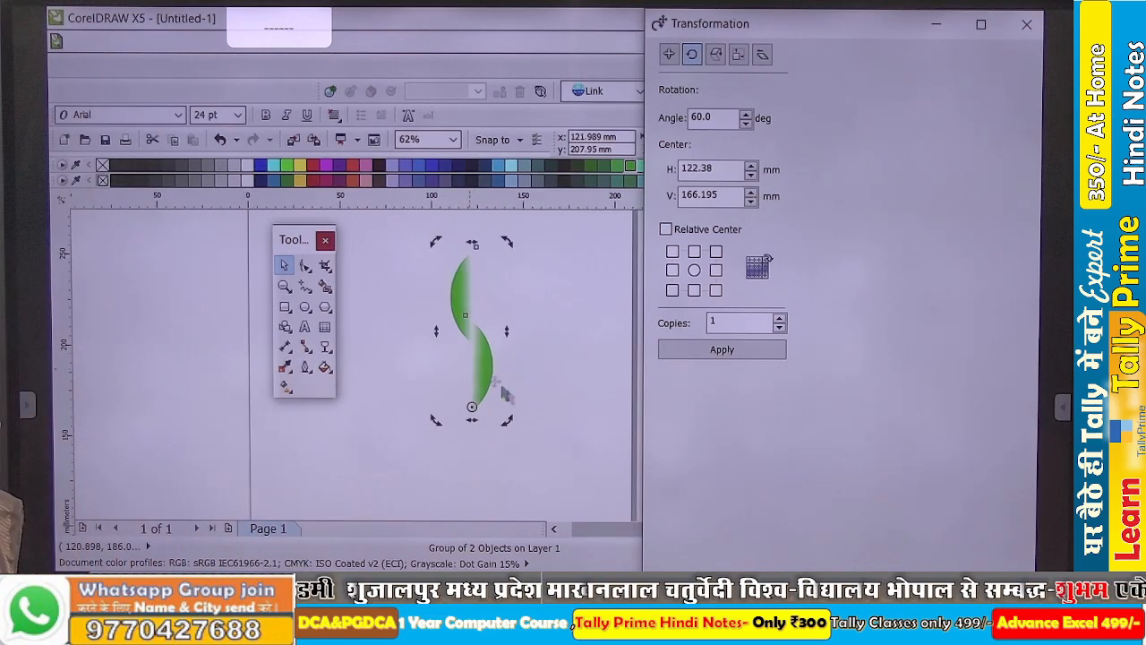
click(471, 338)
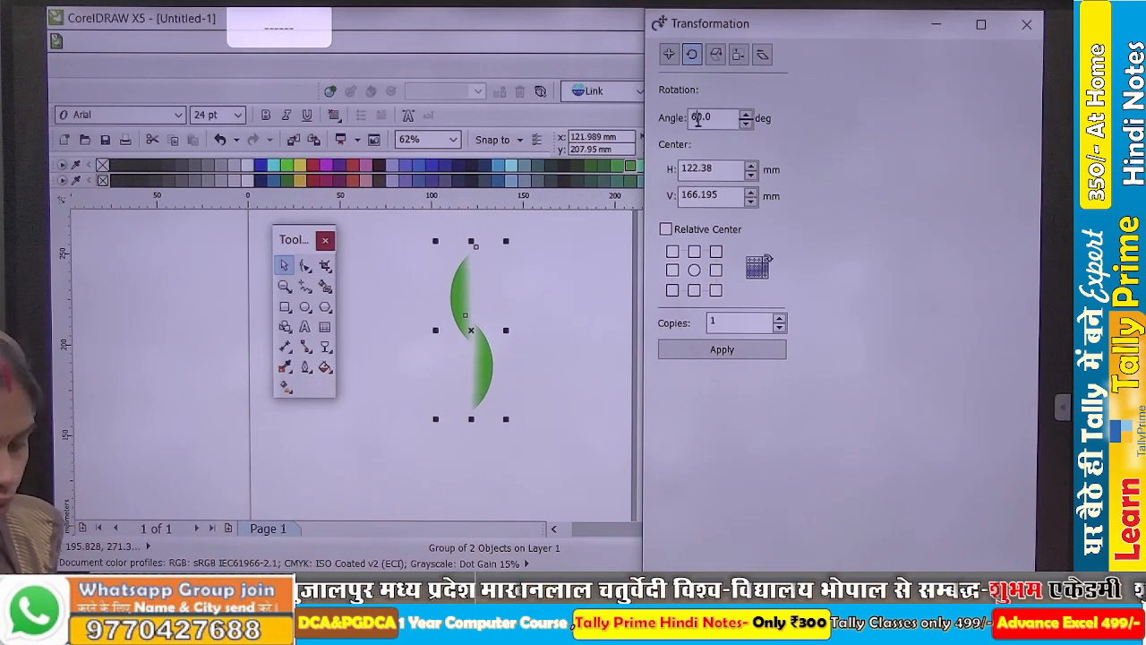
- Rotate single copies of the S-curve group around its lower tip in 30° steps to complete a full pinwheel flower
key(BackSpace)
text(3)
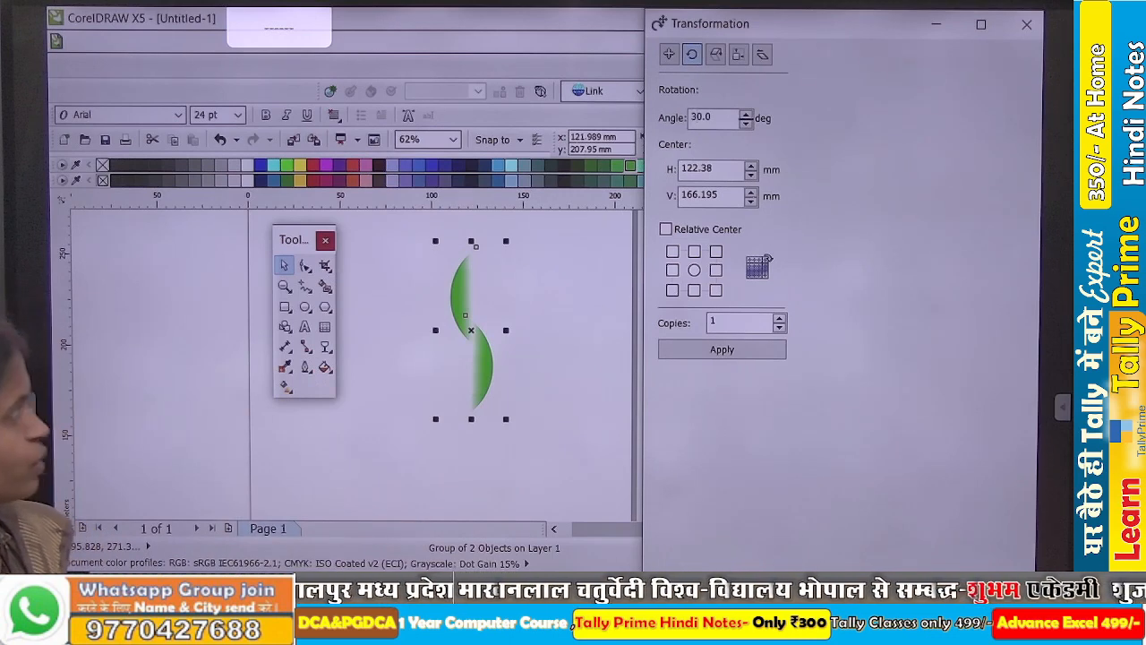
click(736, 352)
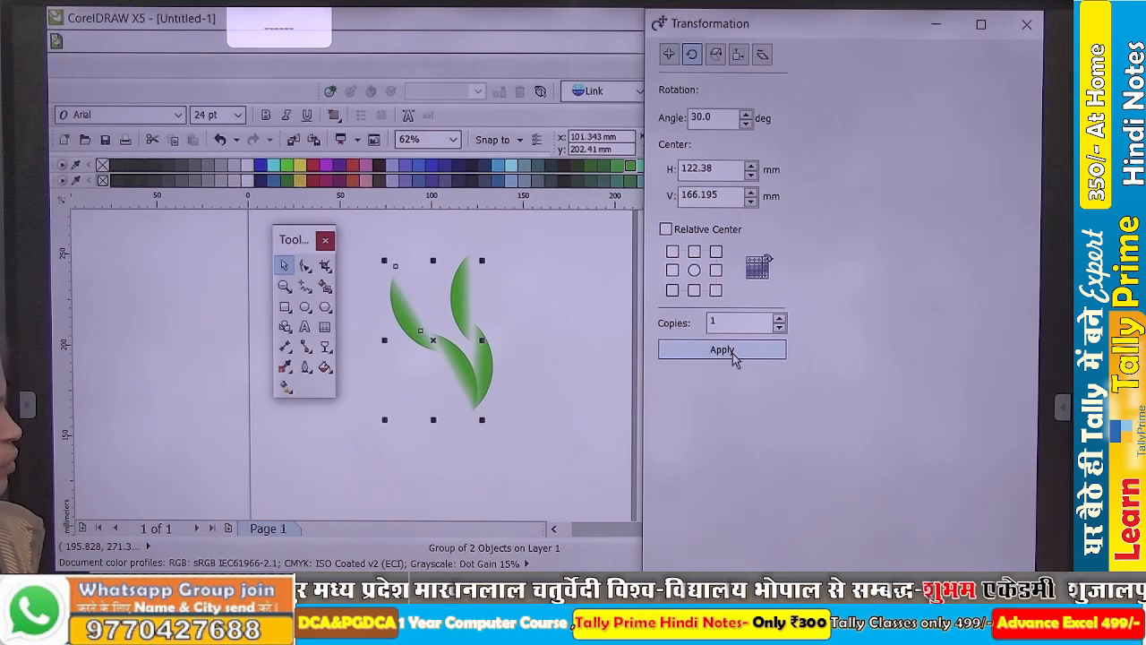
click(733, 352)
click(733, 352)
click(732, 352)
click(732, 352)
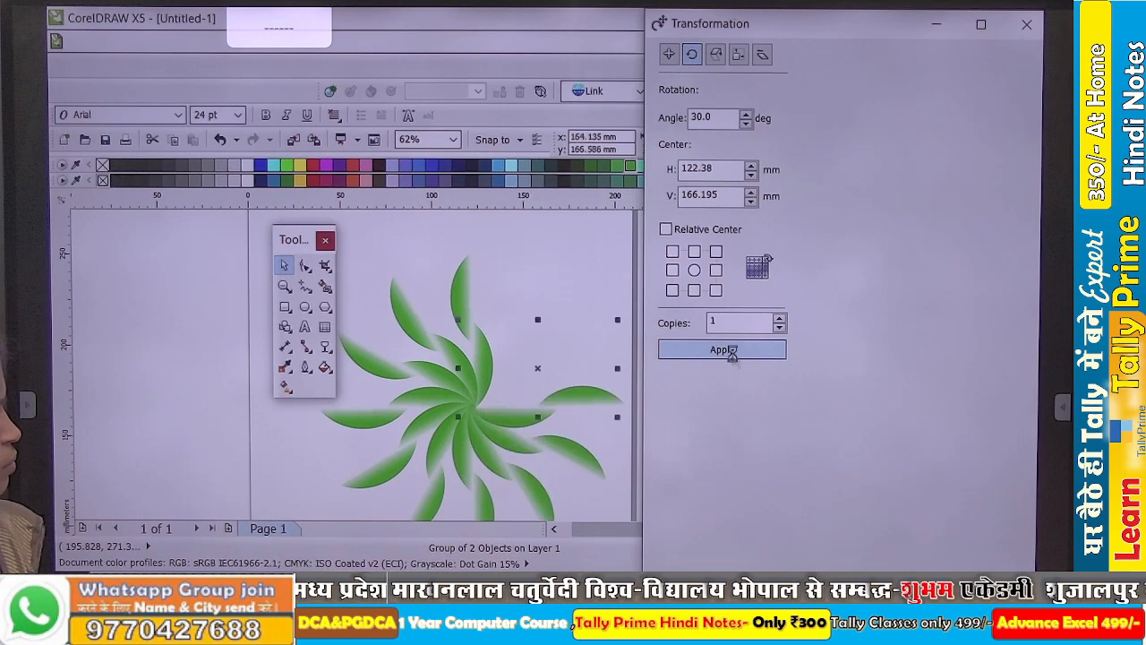
click(732, 352)
click(732, 352)
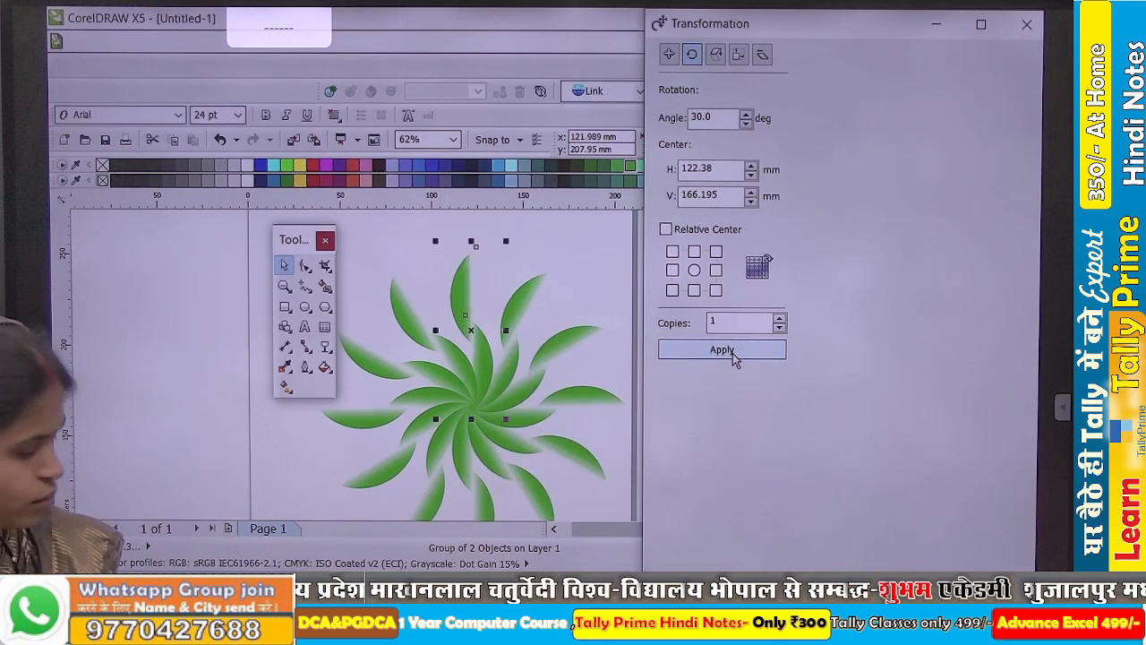
click(732, 351)
scroll(539, 363, down, 1)
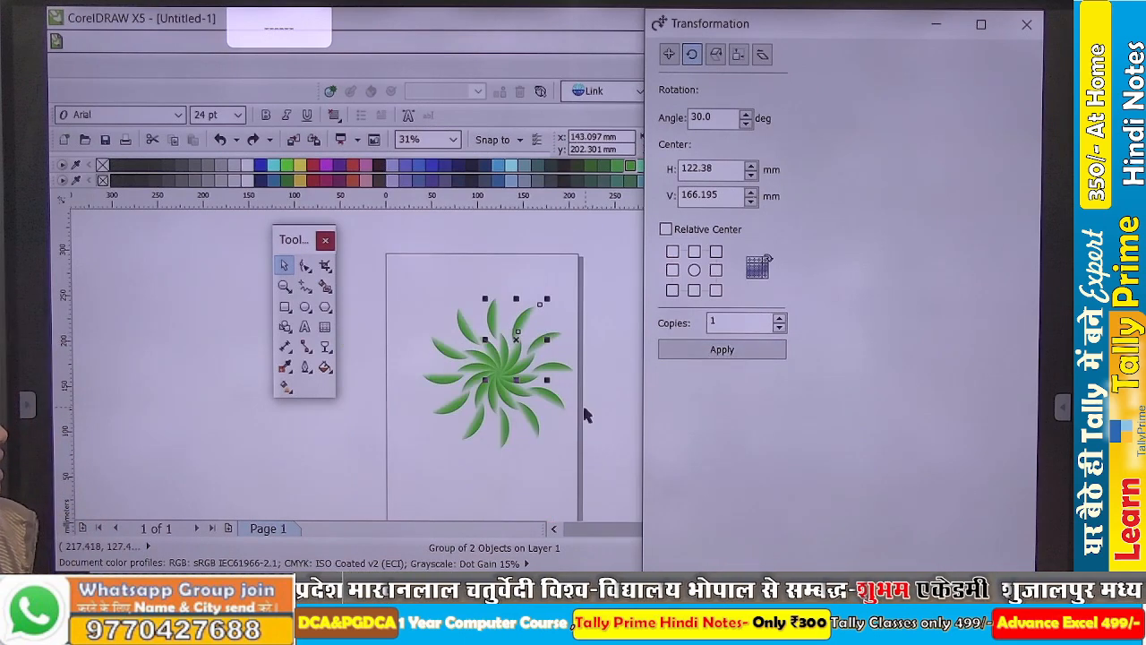
click(584, 414)
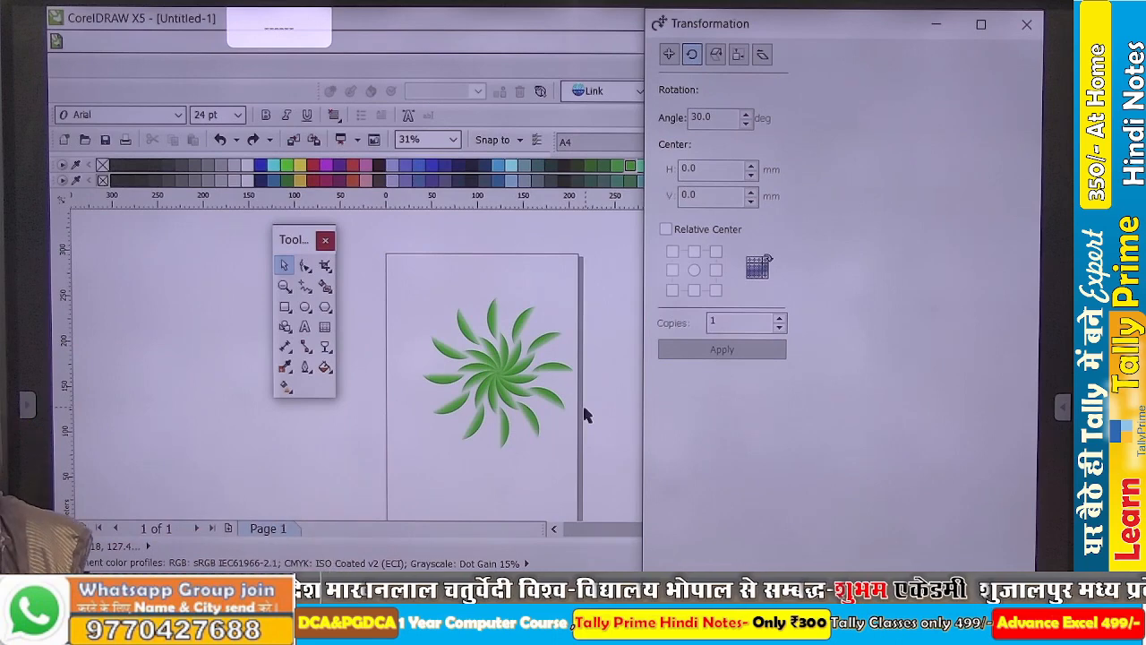
scroll(524, 381, up, 1)
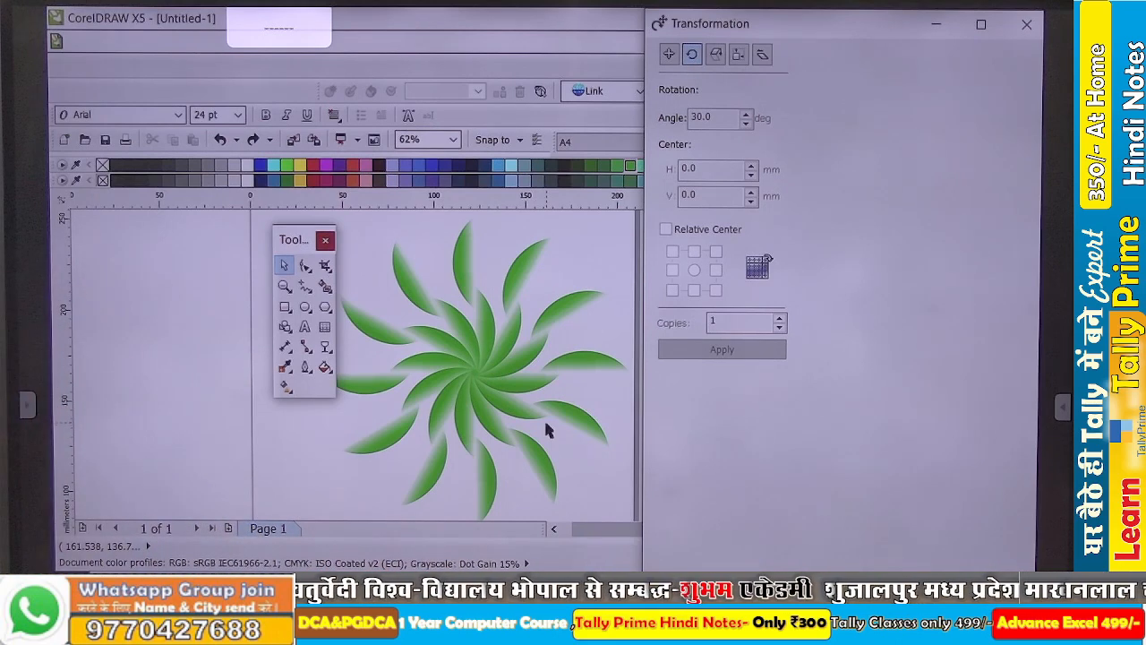
- Close the Transformation window and delete the entire pinwheel flower from the page
click(1026, 24)
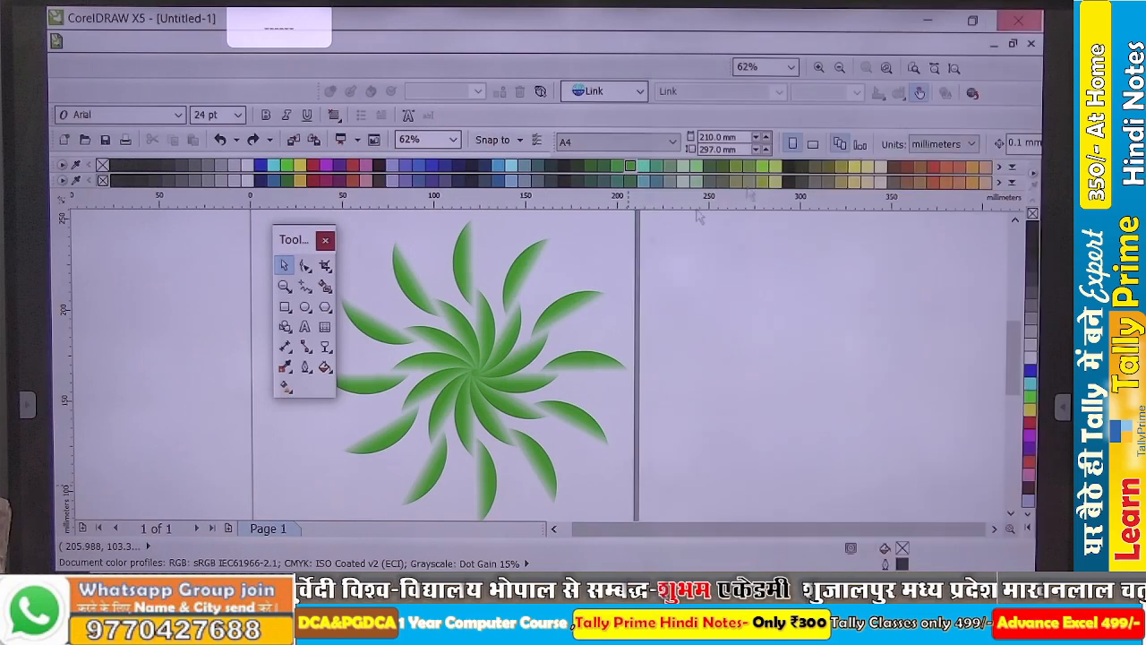
scroll(576, 302, down, 1)
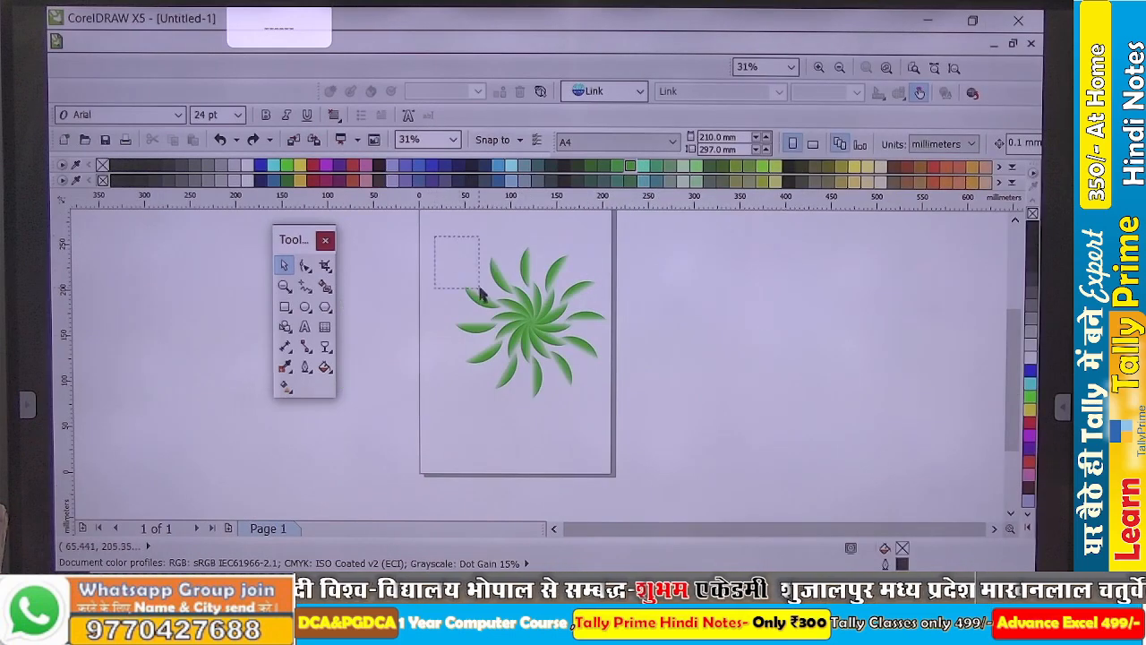
drag(479, 288, 485, 292)
drag(525, 330, 591, 396)
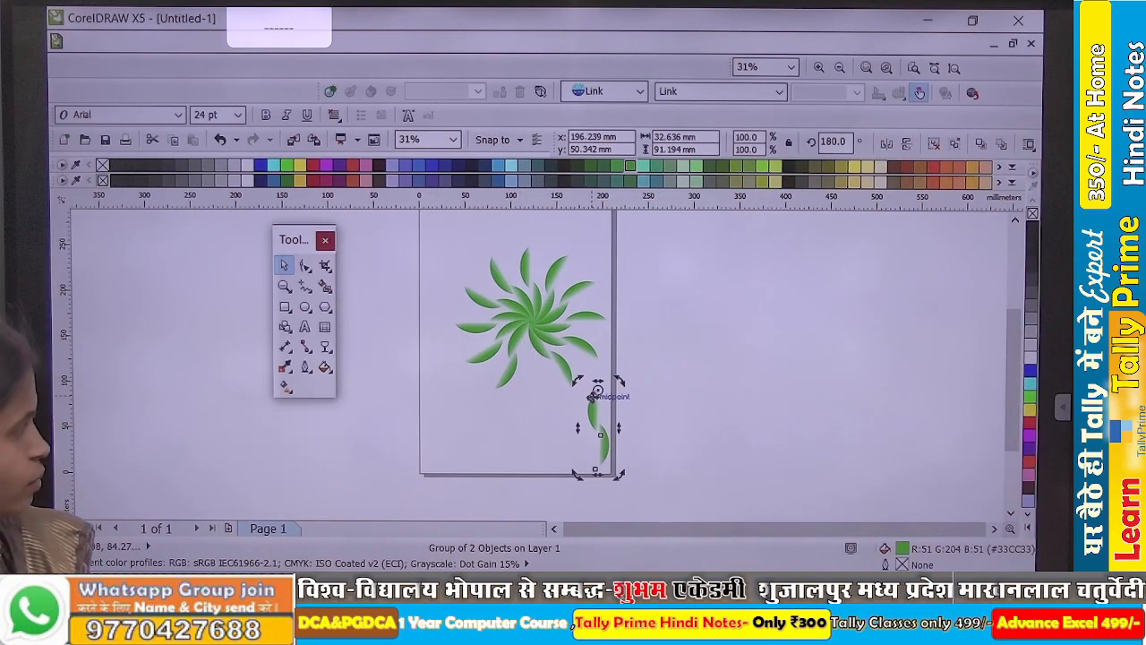
key(ctrl+z)
key(ctrl+a)
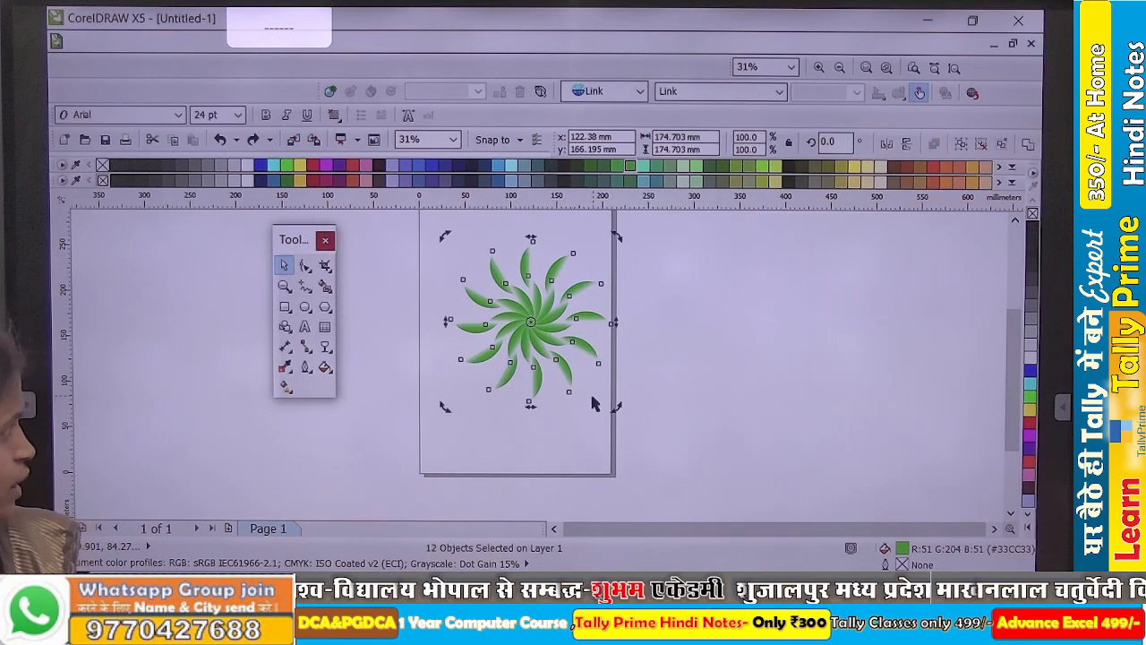
key(Delete)
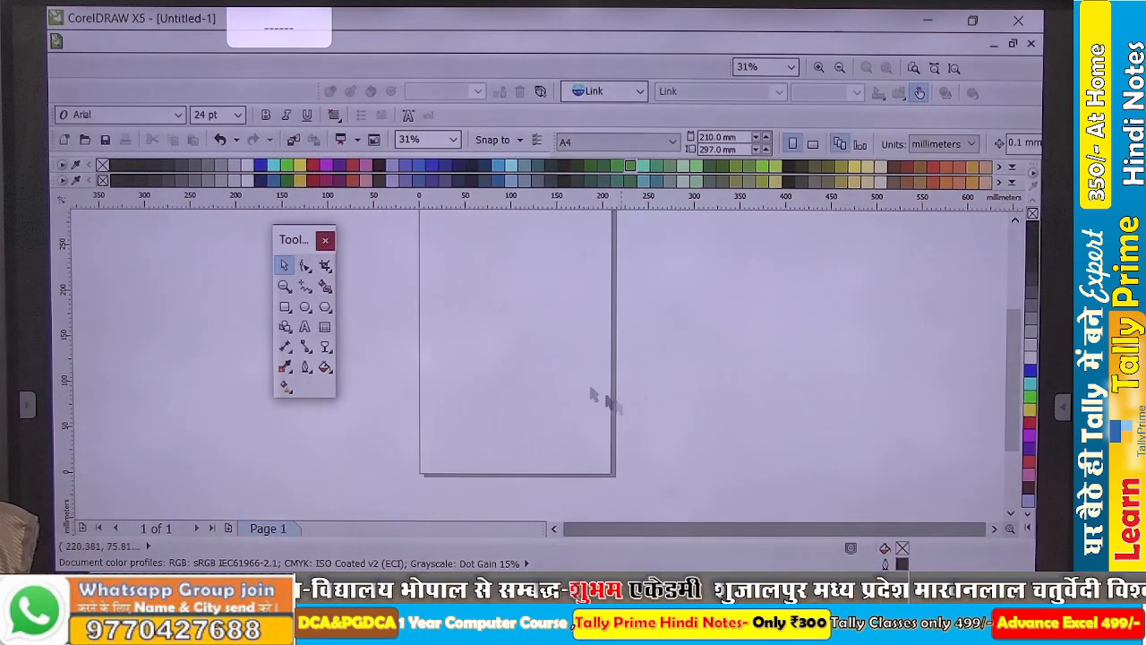
- Draw an ellipse about 71 × 66 mm near the middle of the page's upper half
scroll(524, 376, up, 2)
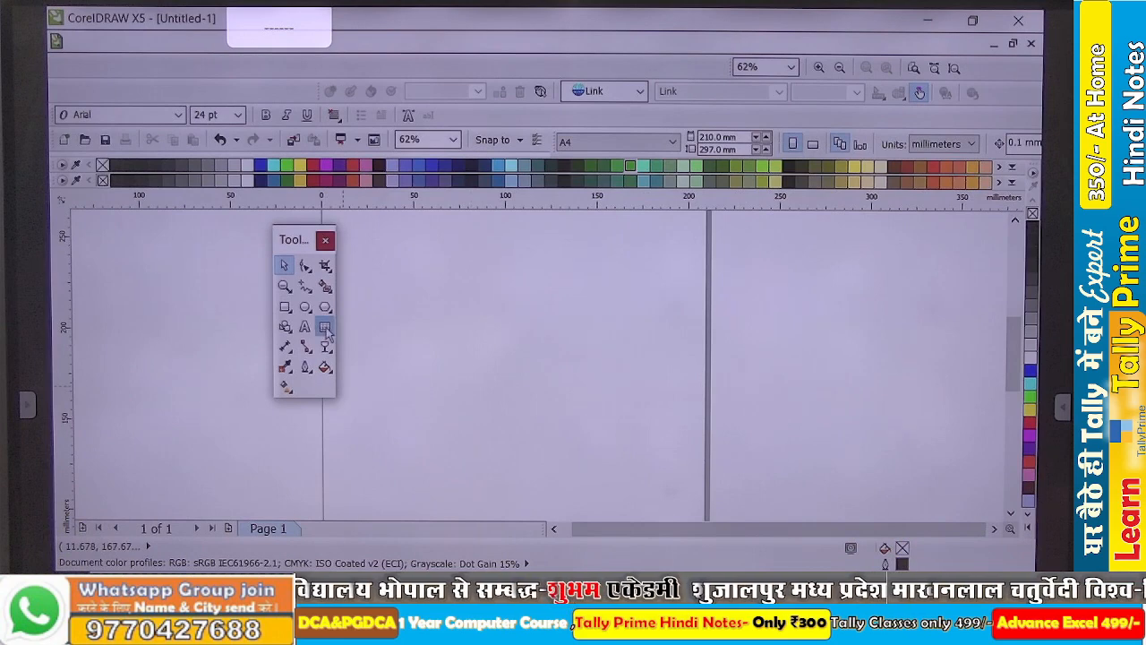
click(290, 371)
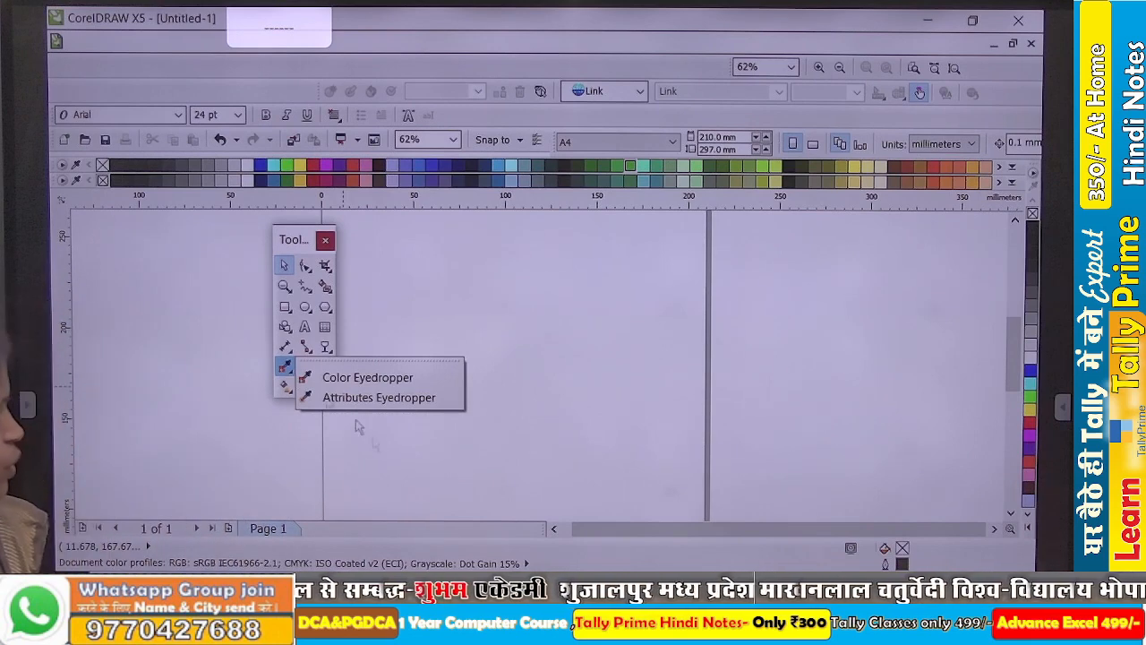
click(579, 422)
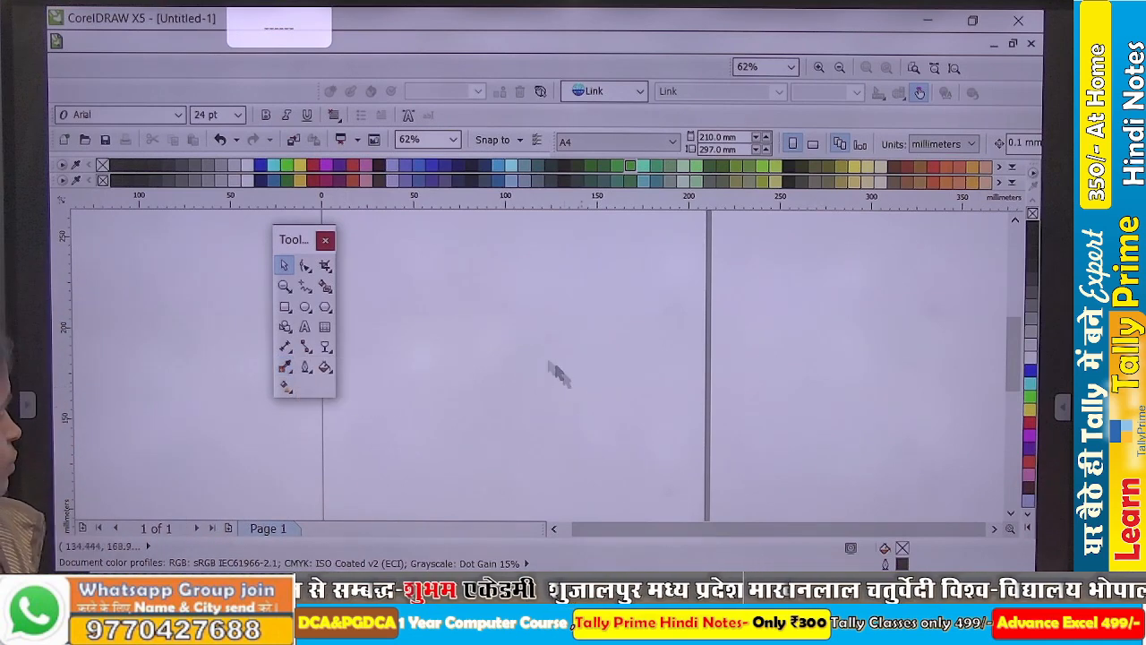
click(304, 306)
drag(440, 276, 571, 398)
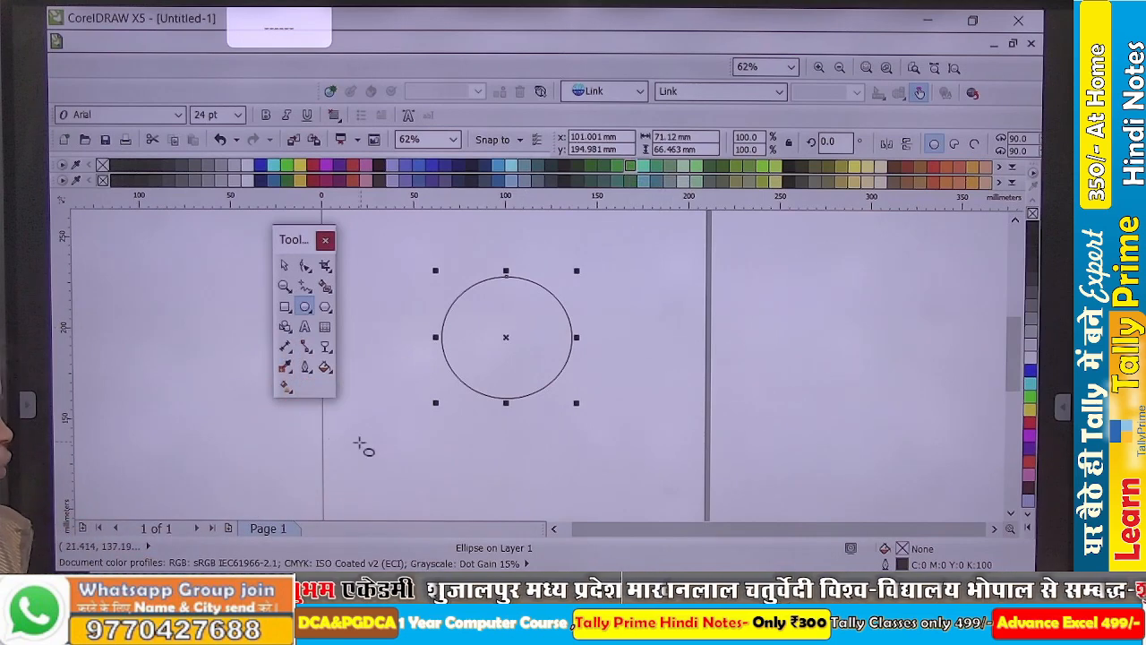
- Fill the ellipse with light yellow (R255 G255 B102), sample that colour with the Color Eyedropper, and deselect the ellipse
click(288, 369)
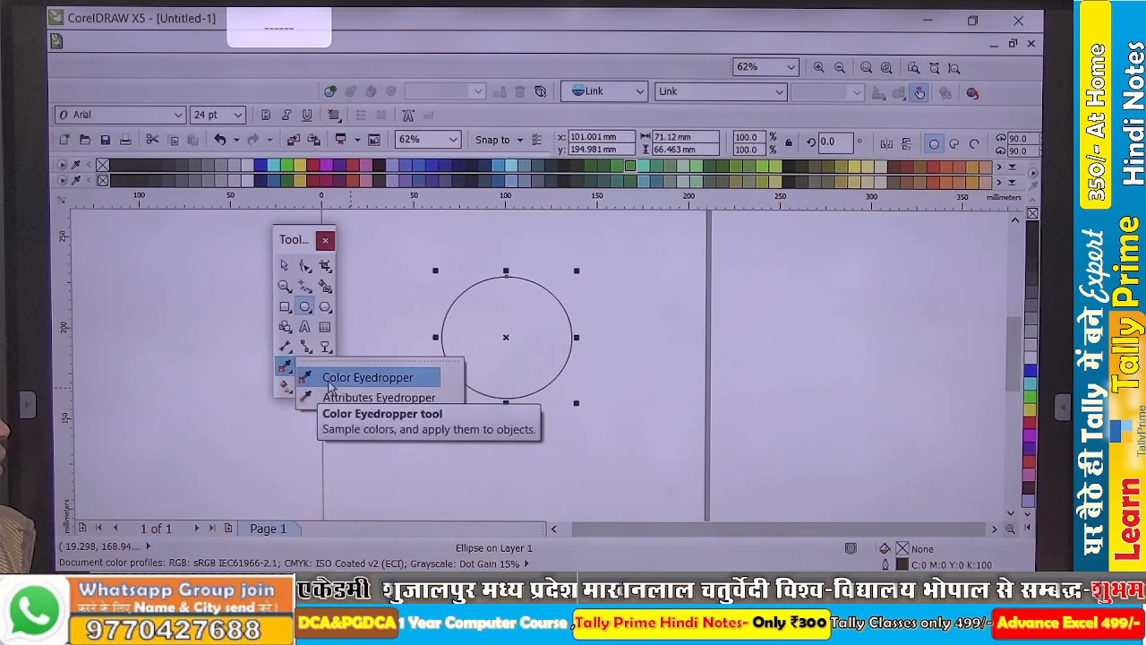
click(329, 380)
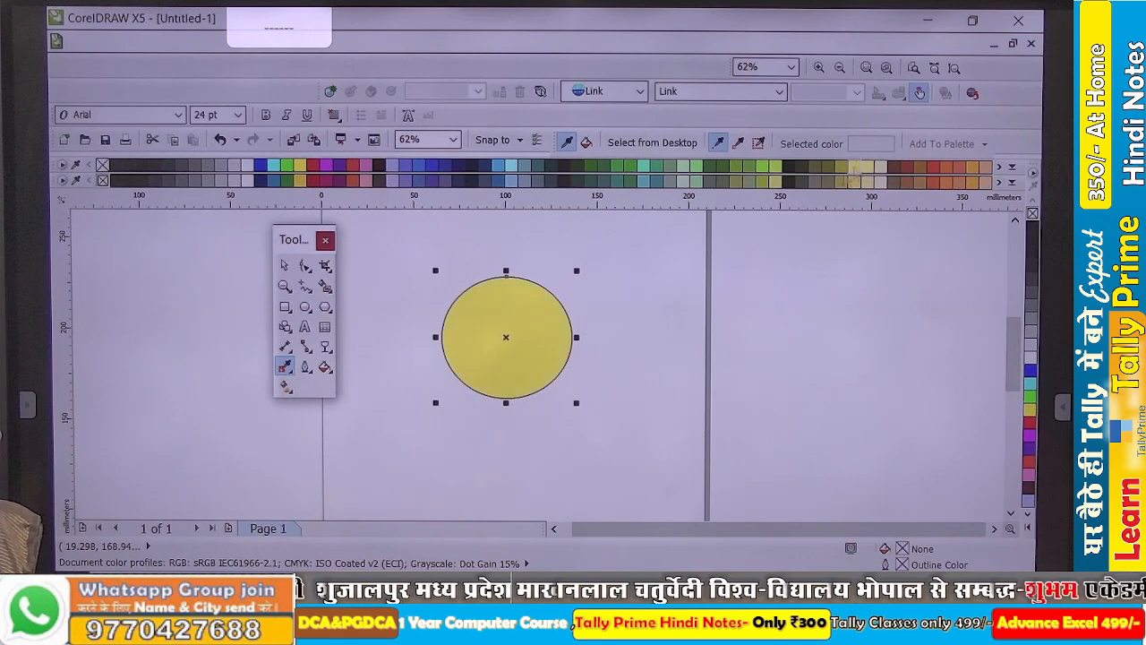
click(515, 341)
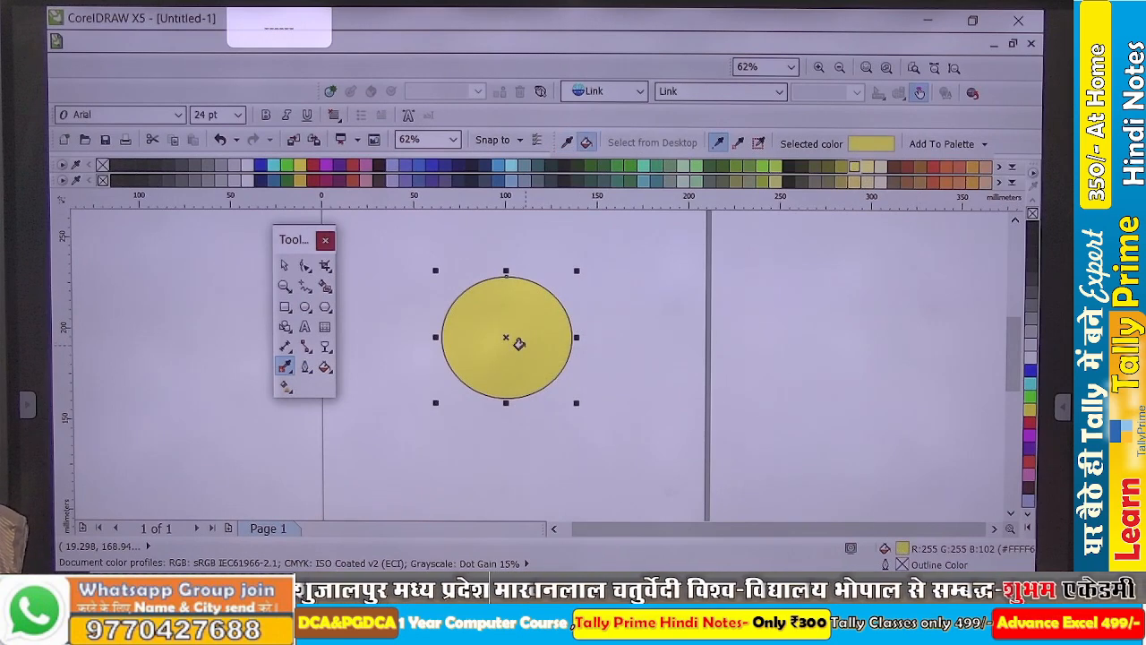
scroll(518, 343, up, 2)
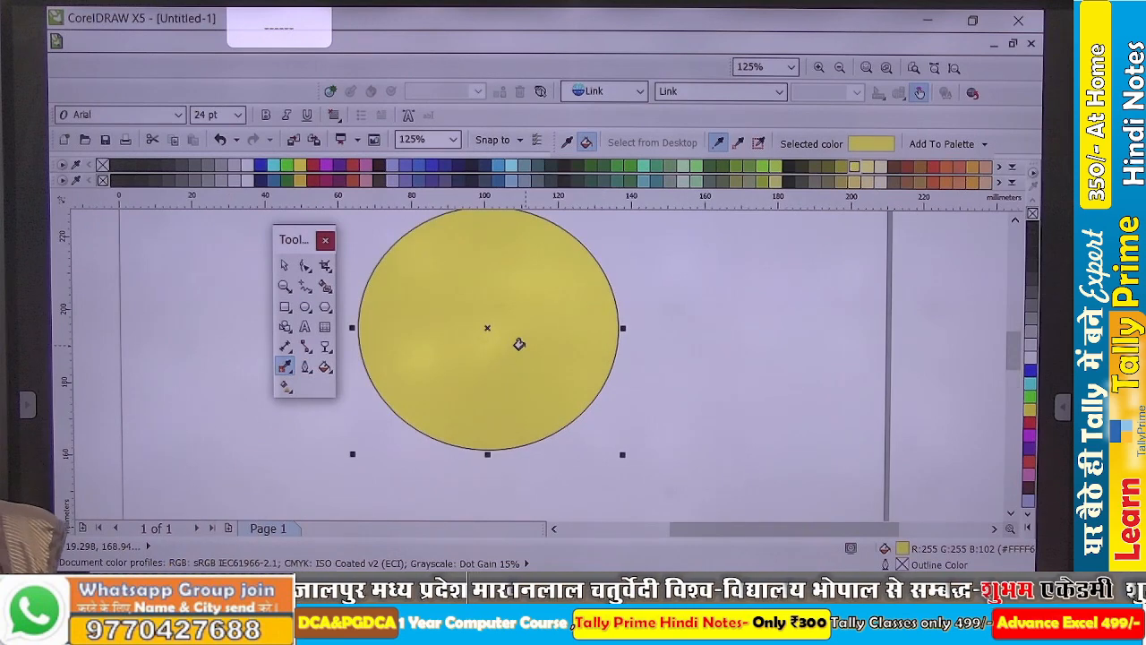
scroll(520, 344, down, 2)
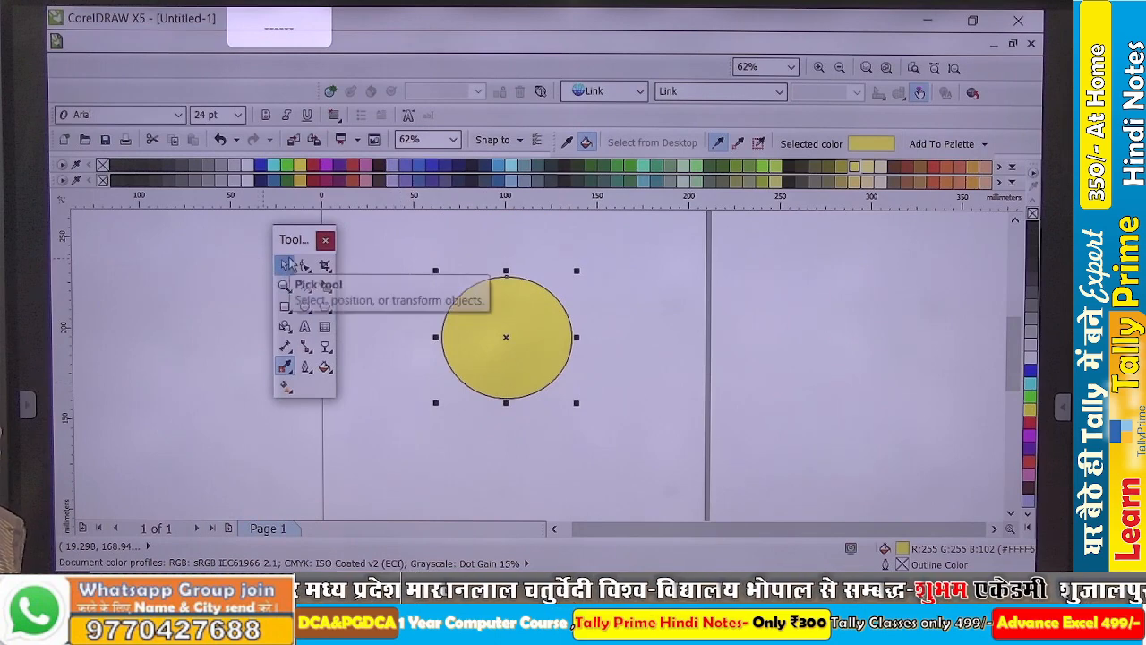
click(402, 380)
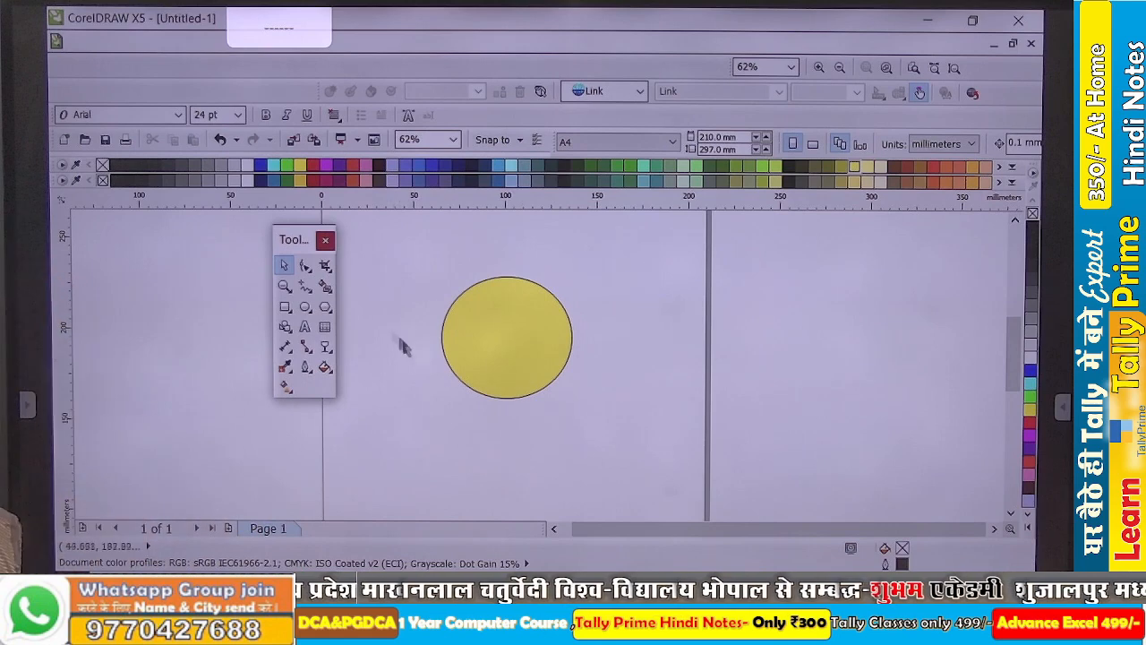
- Draw a second ellipse about 83 × 70 mm beside the yellow one and give it the same yellow with the Color Eyedropper
click(305, 307)
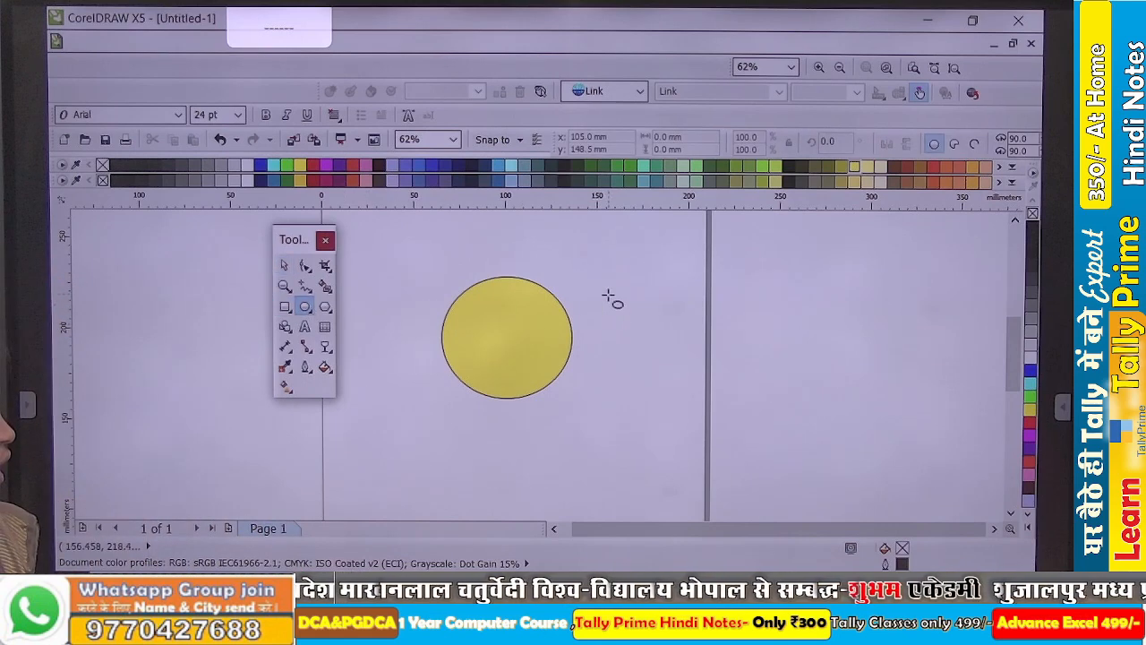
drag(608, 289, 731, 402)
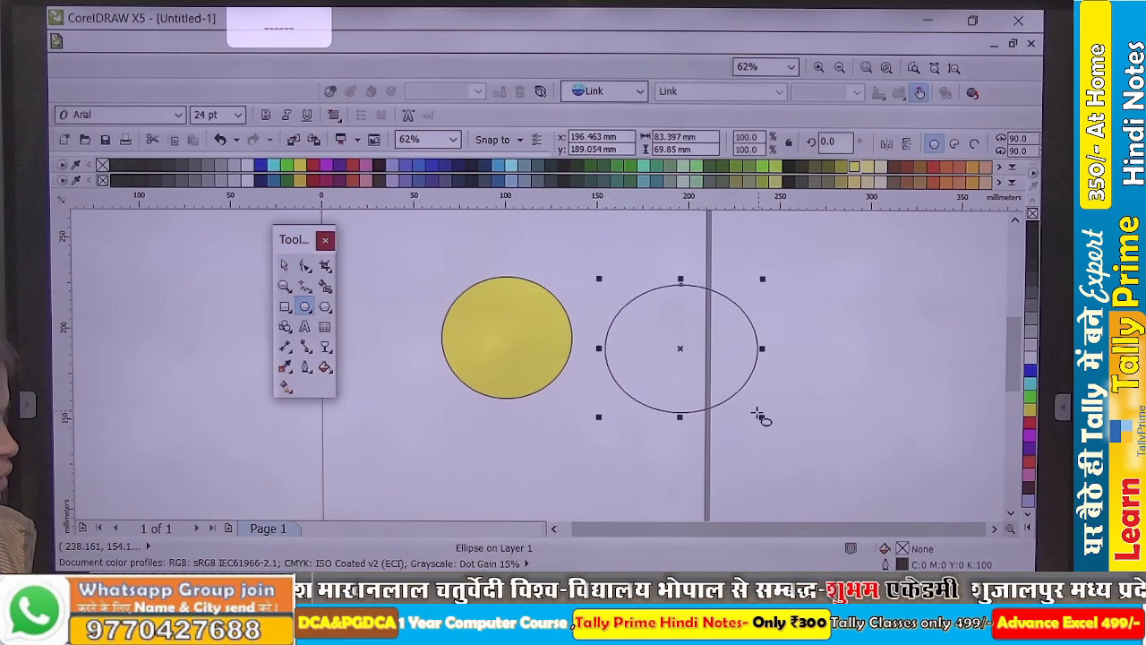
click(284, 265)
click(452, 338)
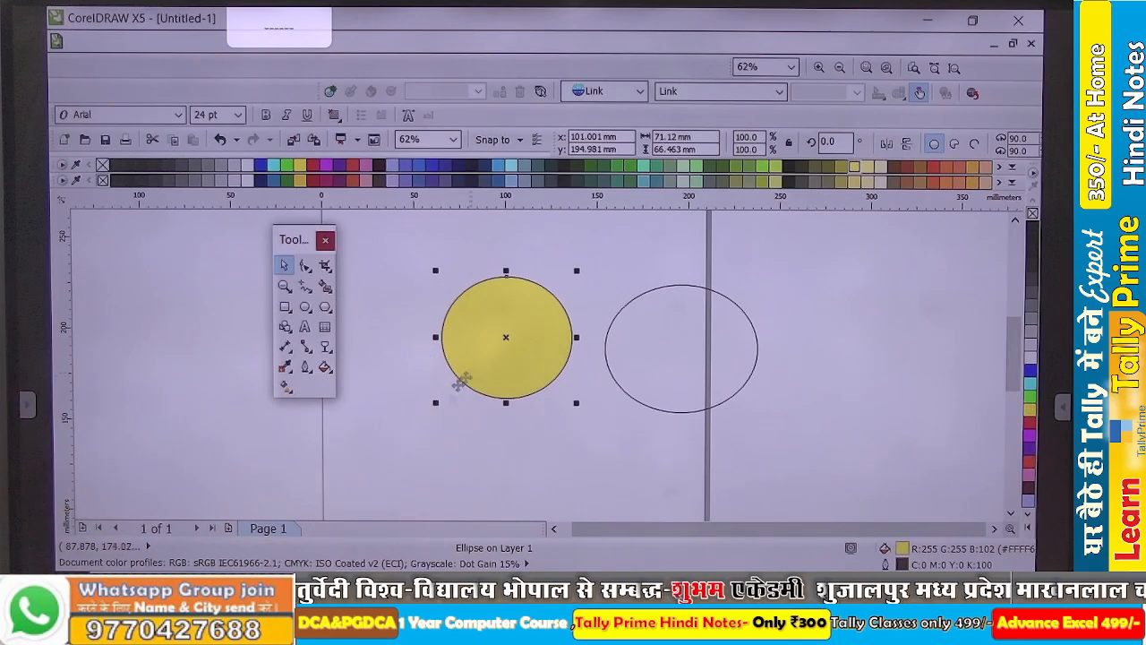
click(296, 377)
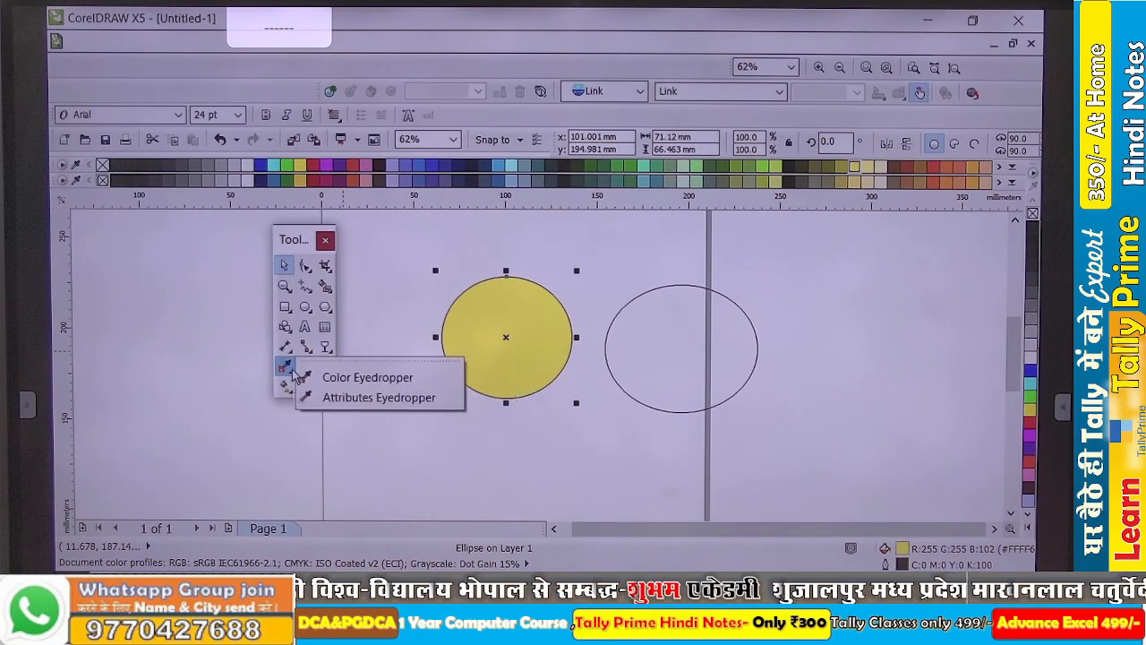
click(306, 378)
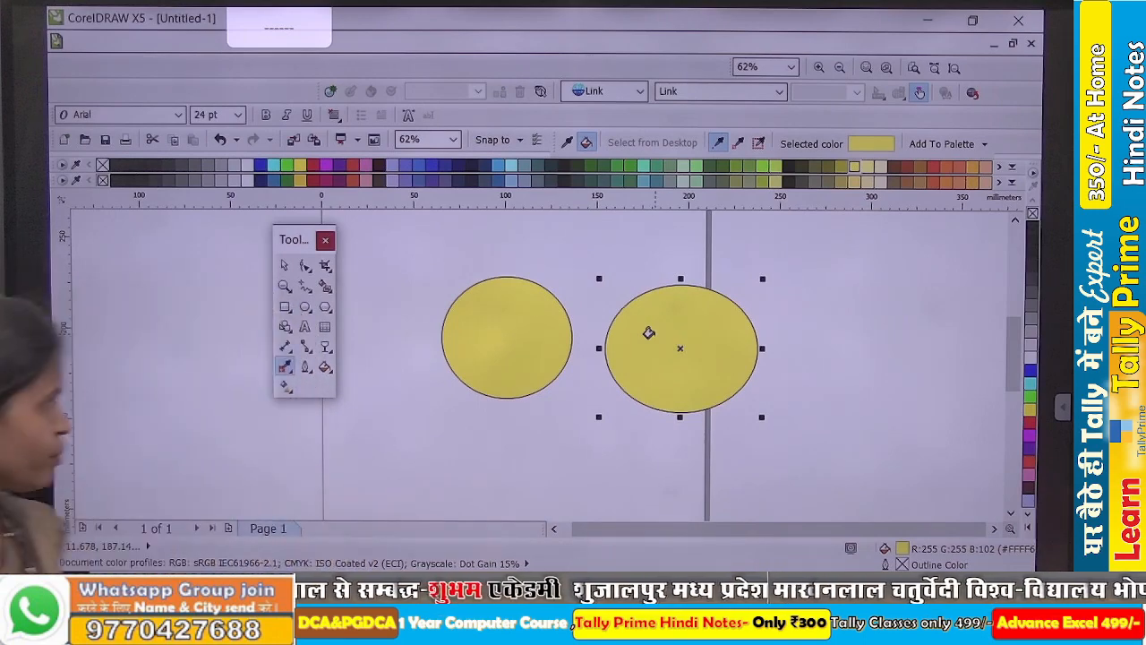
- Delete the first, smaller yellow ellipse
click(282, 264)
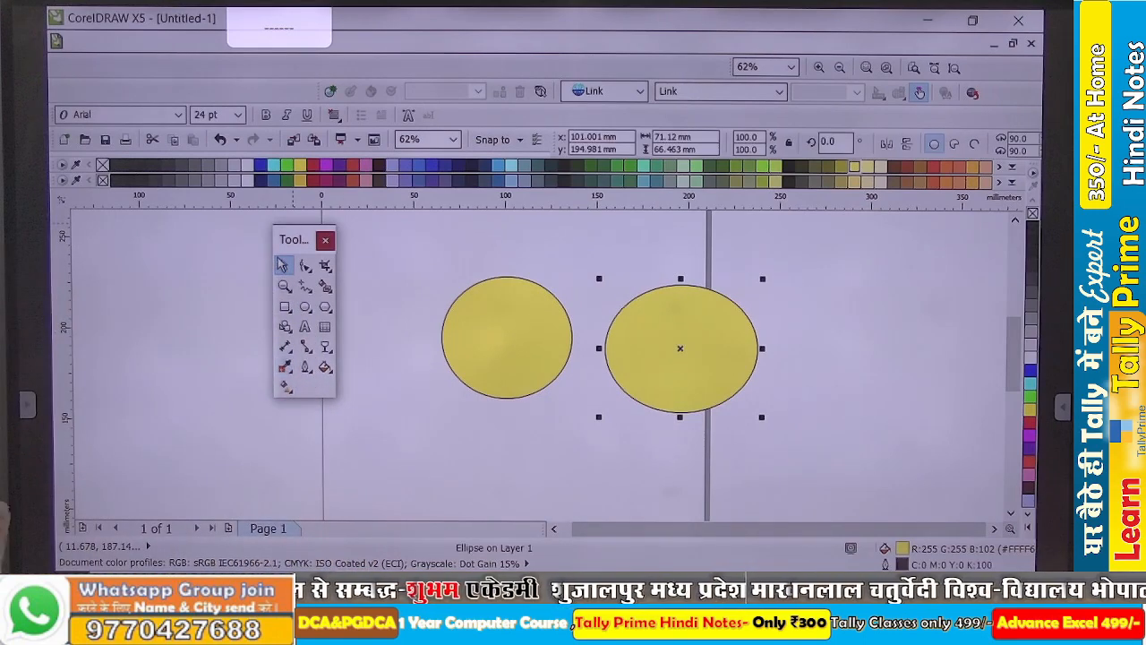
key(Delete)
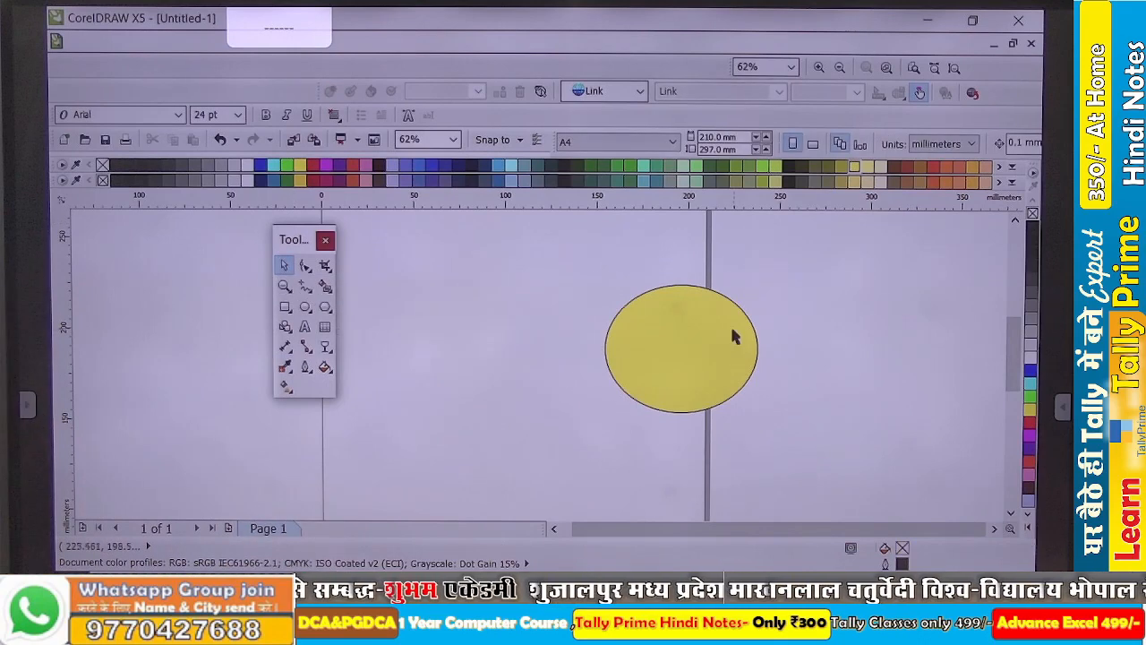
- Move the yellow ellipse to the middle of the page's upper half and give it a 2 mm outline
drag(728, 321, 683, 324)
drag(568, 283, 568, 283)
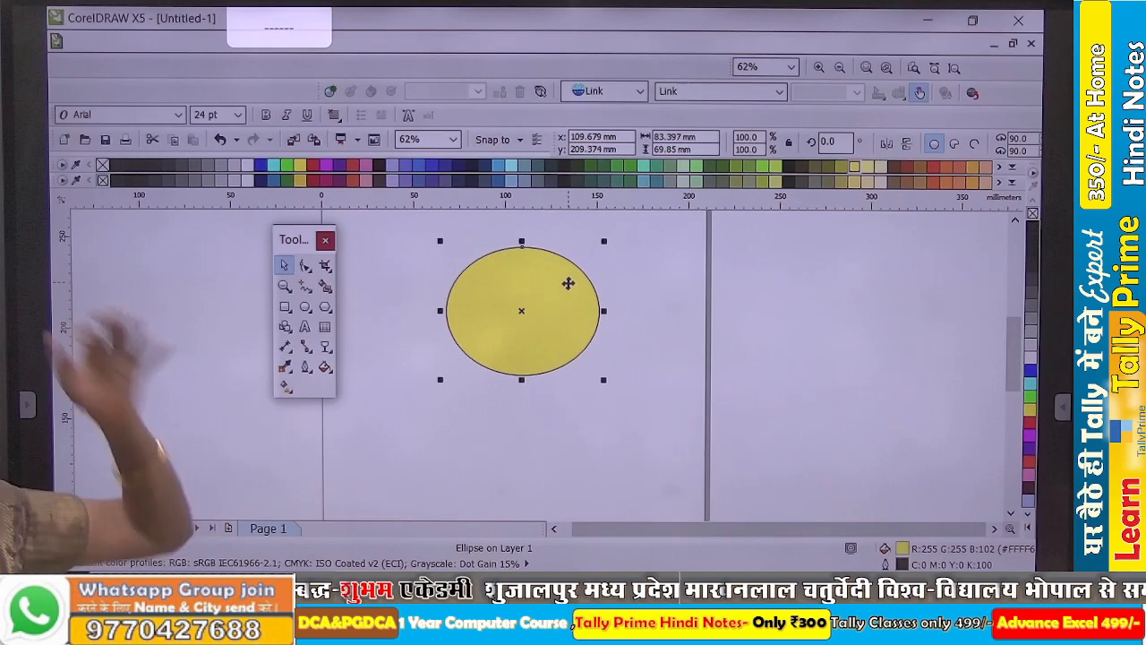
click(306, 367)
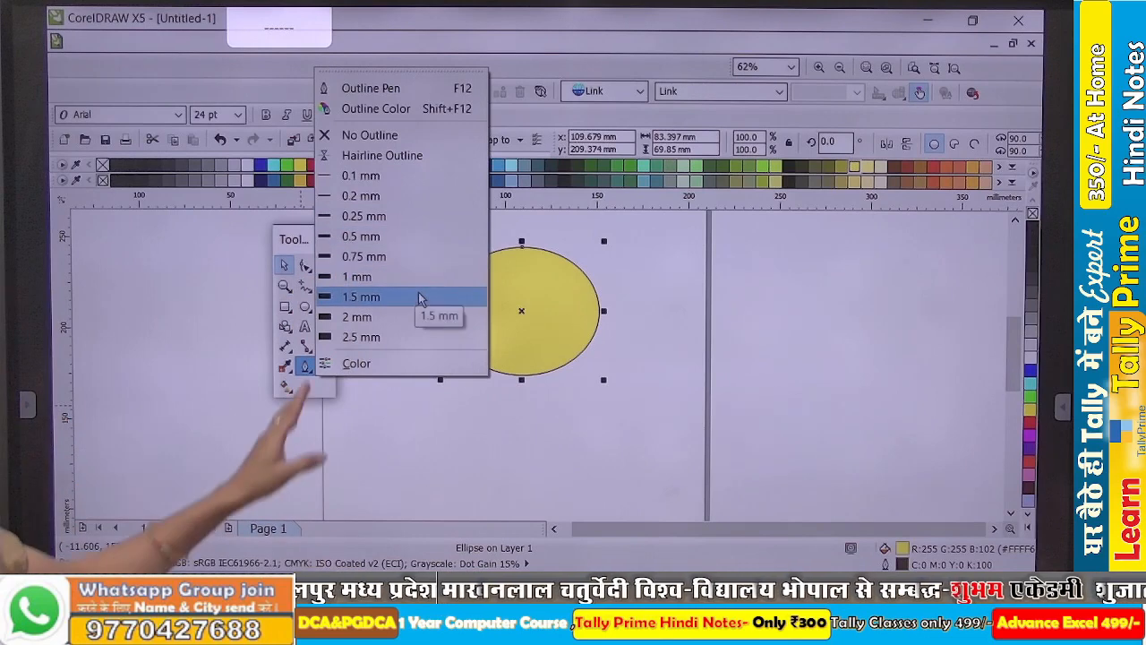
click(399, 318)
scroll(491, 219, up, 2)
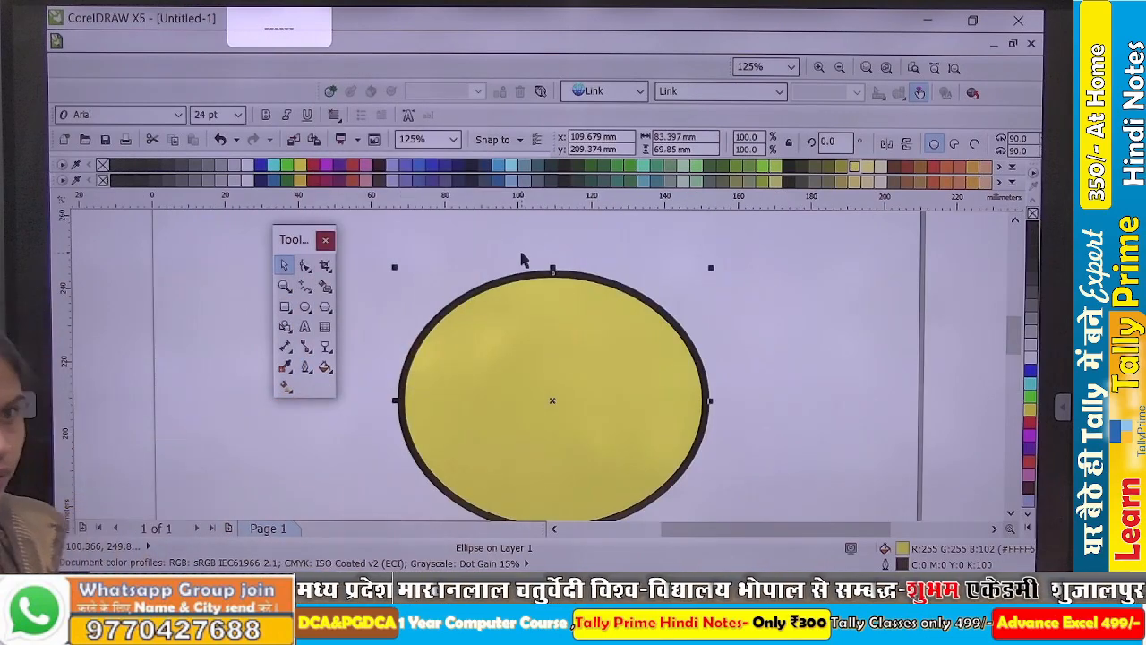
- Try a 0.1 mm outline and then no outline on the ellipse, and undo both changes
click(309, 373)
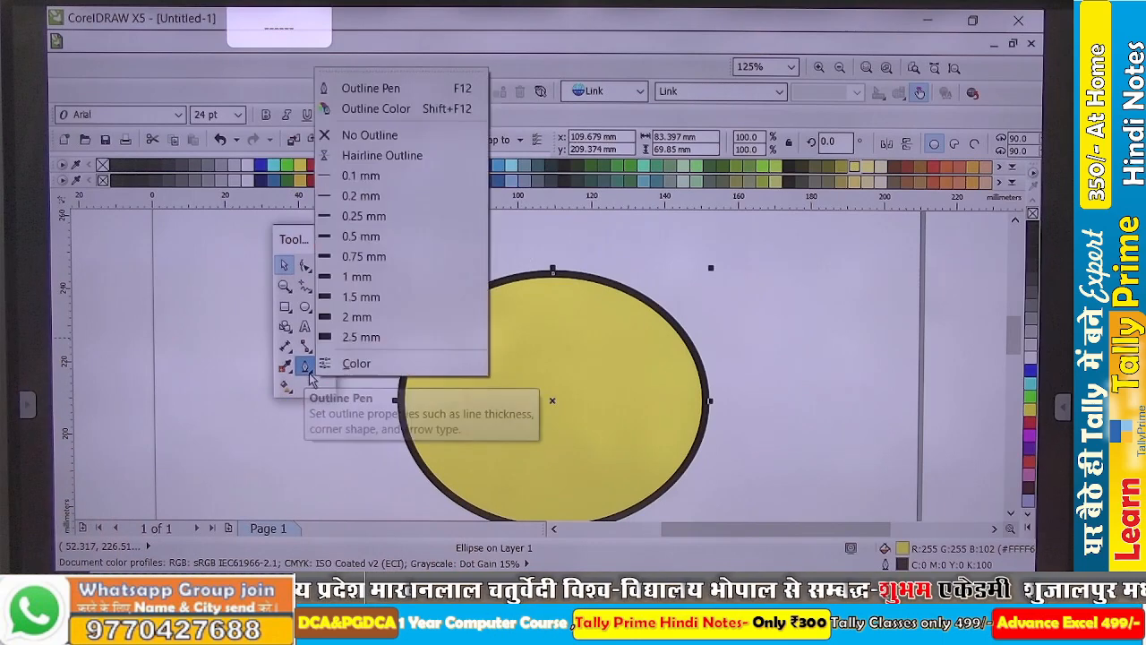
click(391, 176)
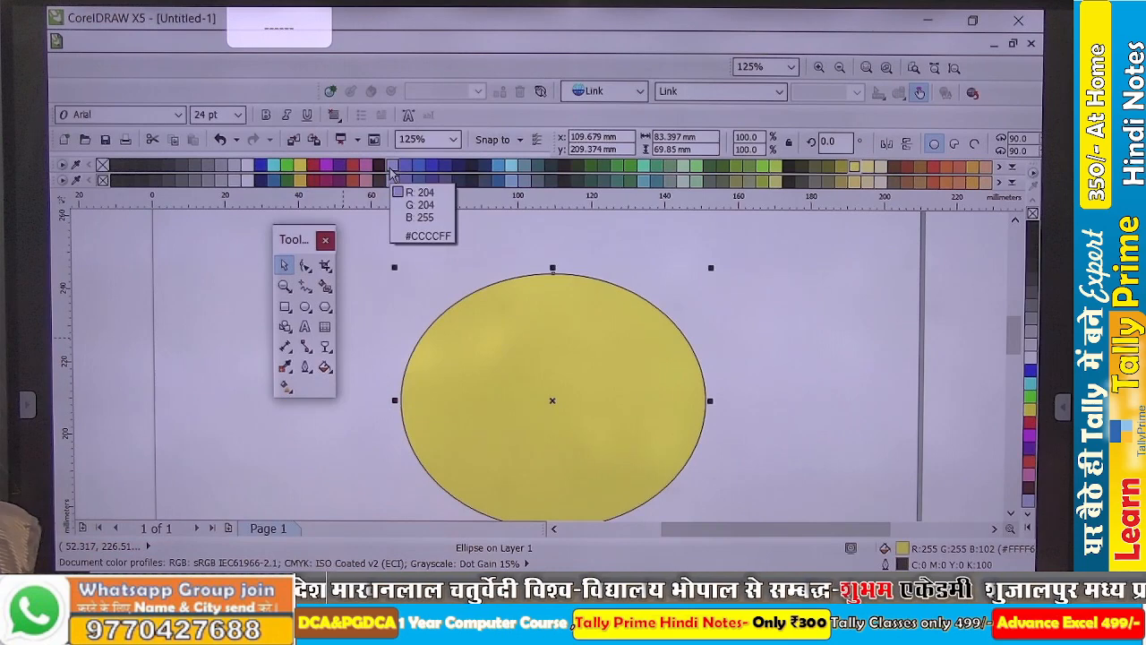
click(307, 368)
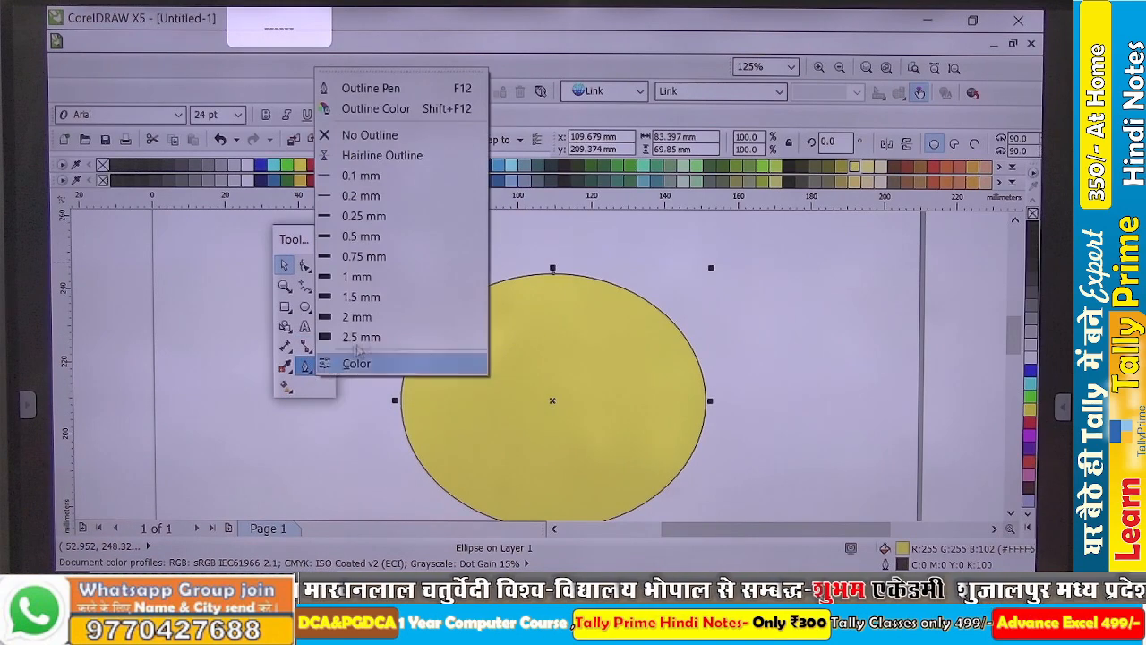
click(424, 136)
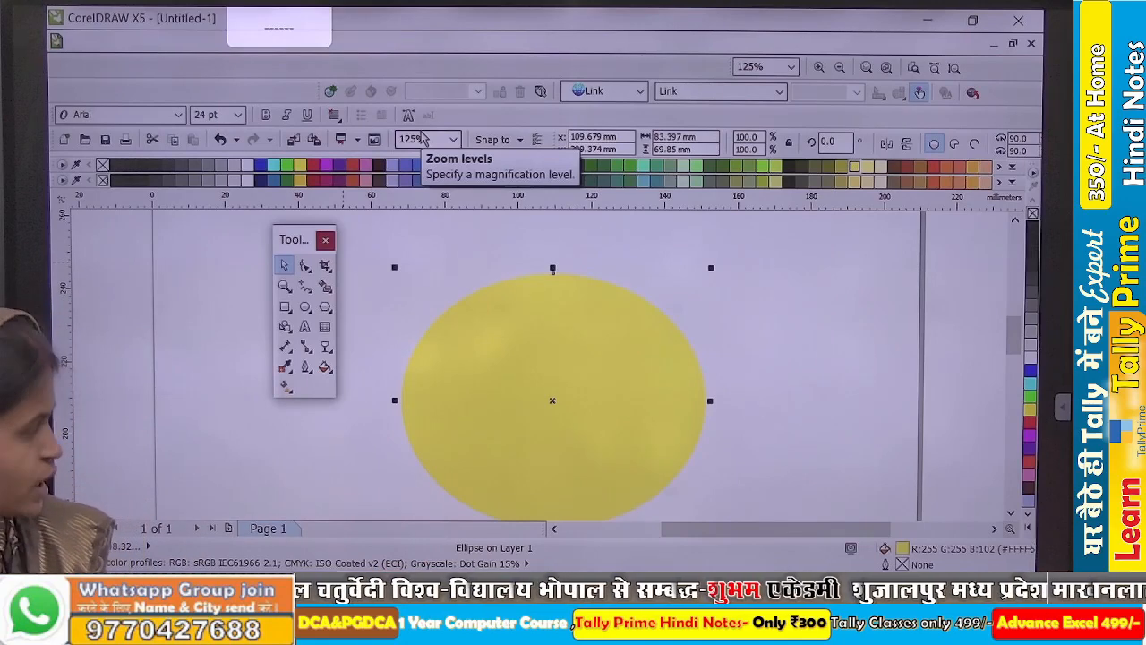
key(ctrl+z)
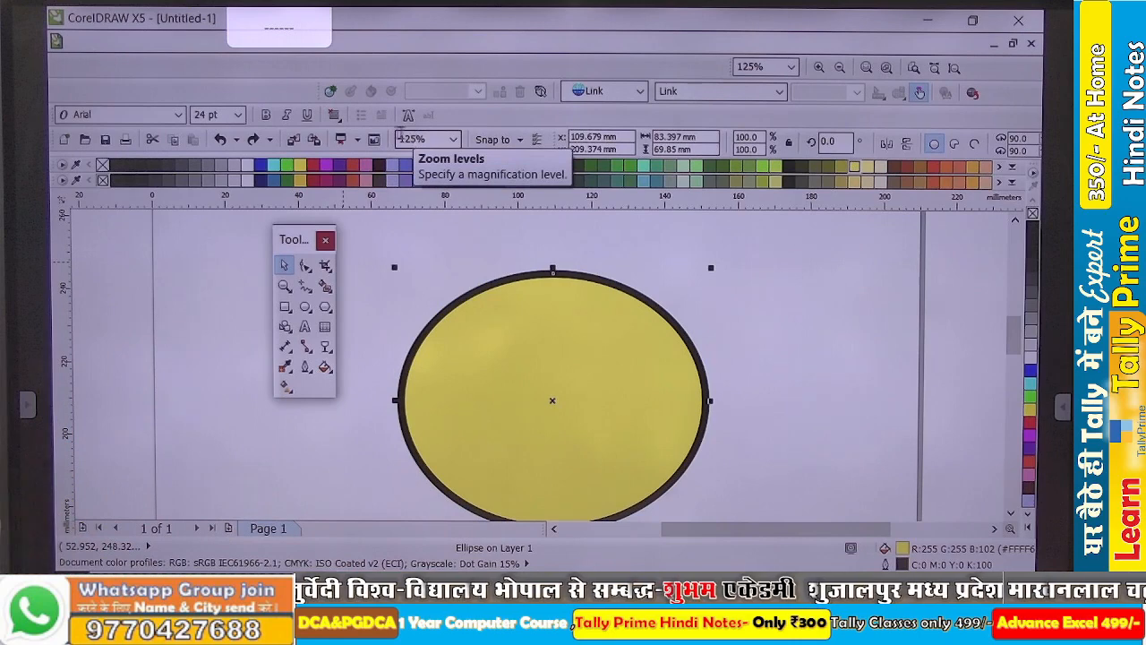
- Set the ellipse's outline color to Red (C0 M100 Y100 K0) from the CMYK palette and deselect the ellipse
click(304, 368)
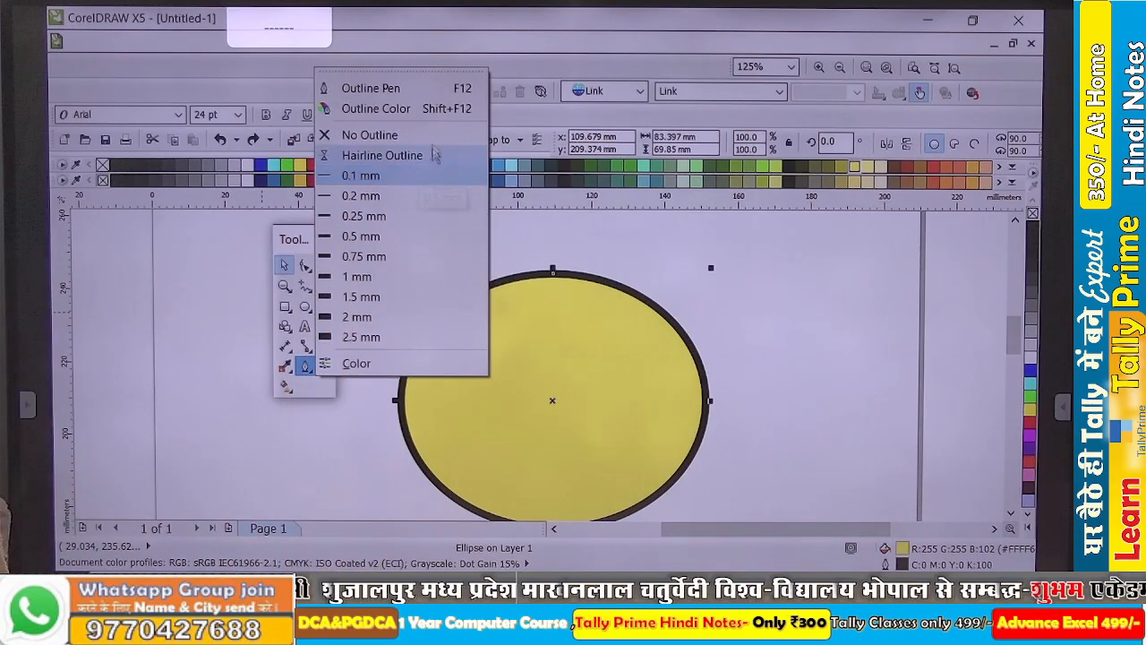
click(428, 109)
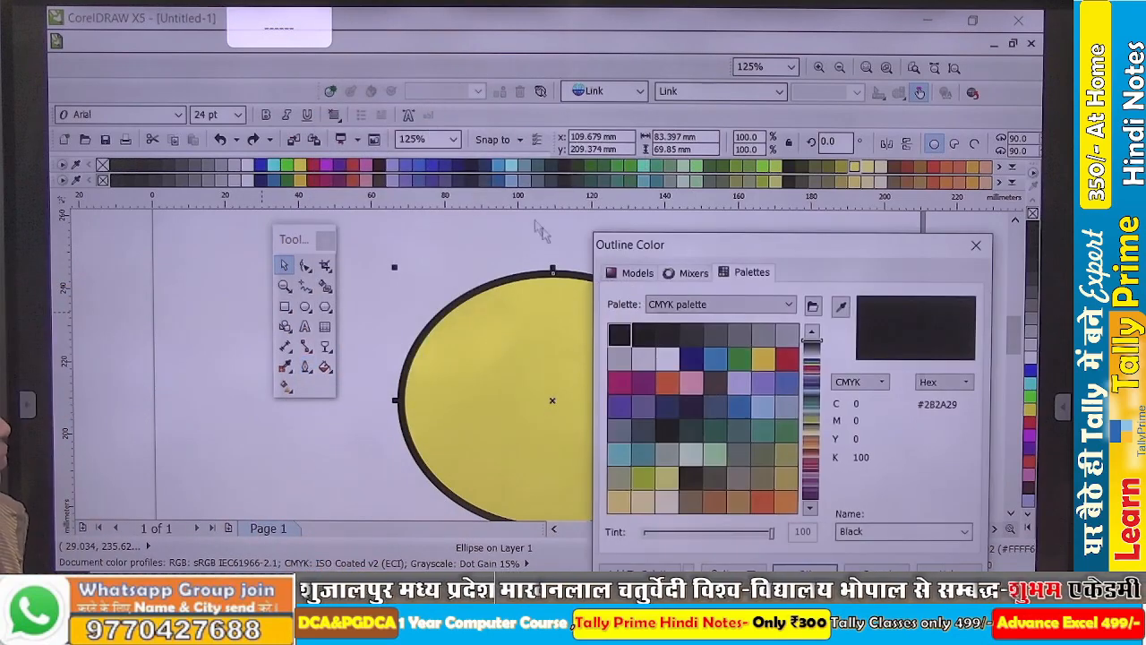
drag(741, 252, 625, 185)
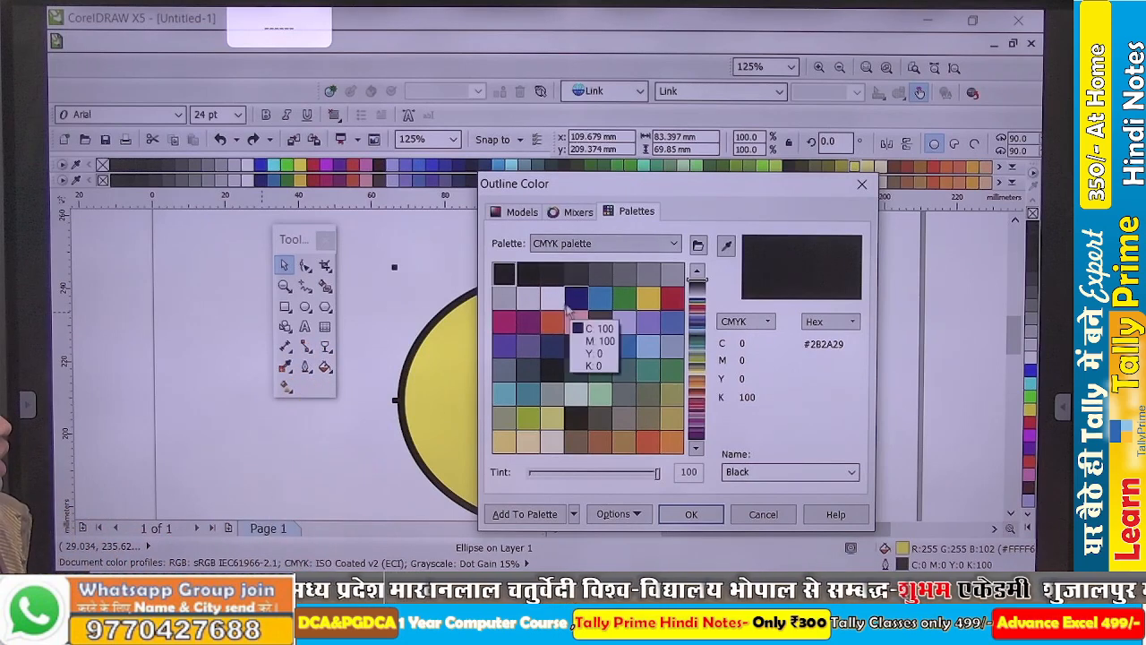
click(550, 322)
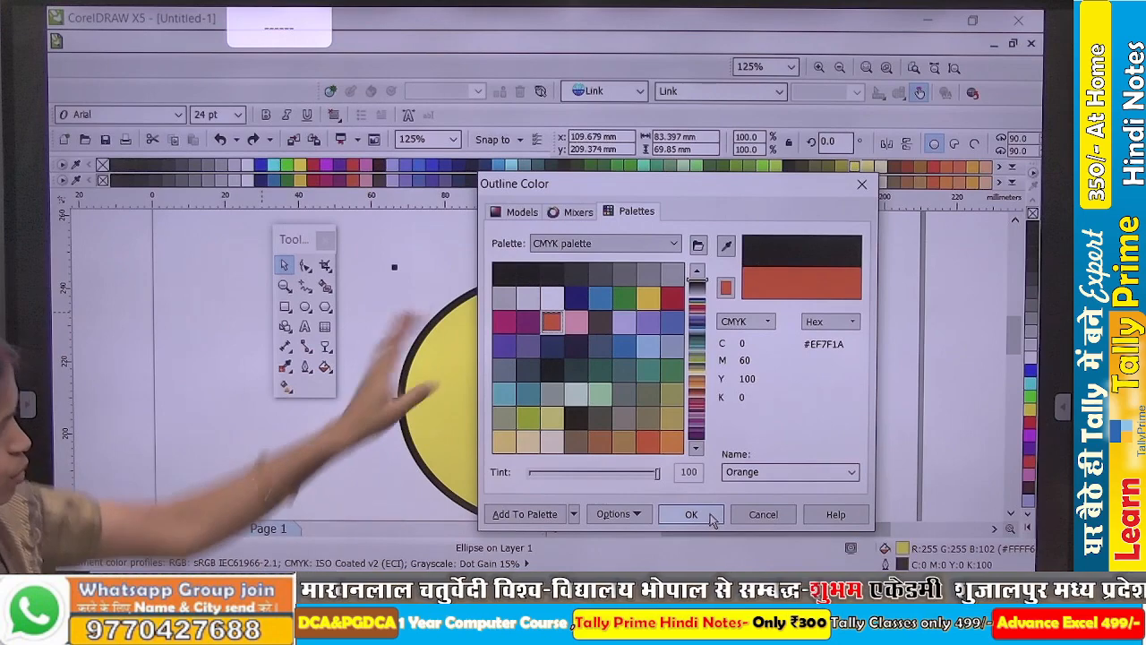
click(678, 304)
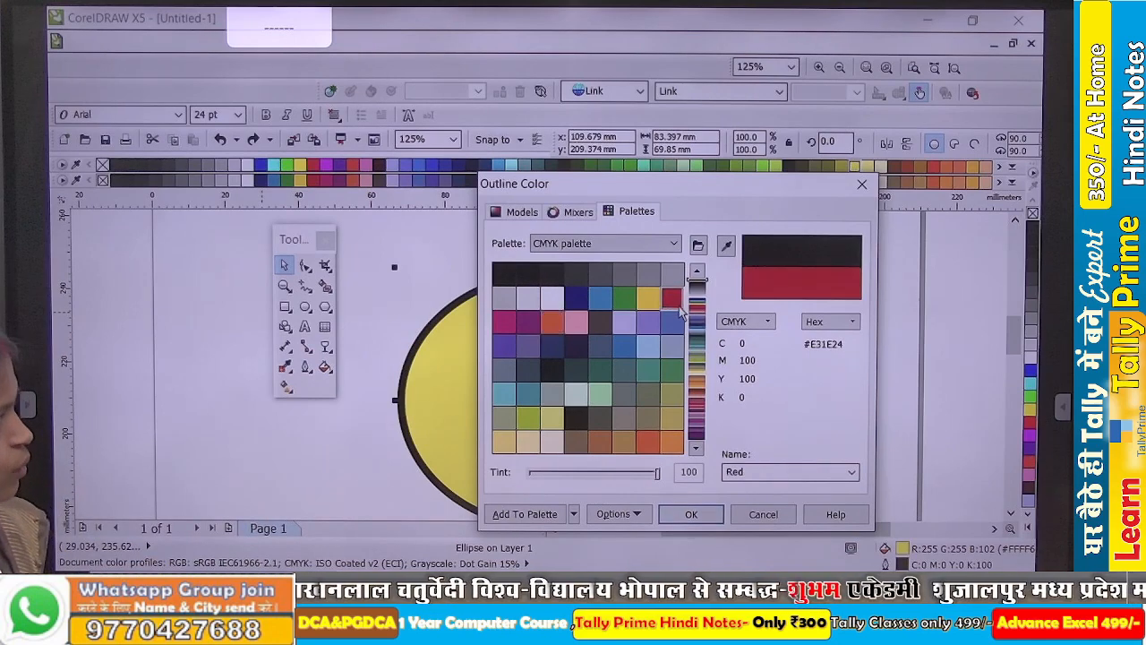
click(691, 516)
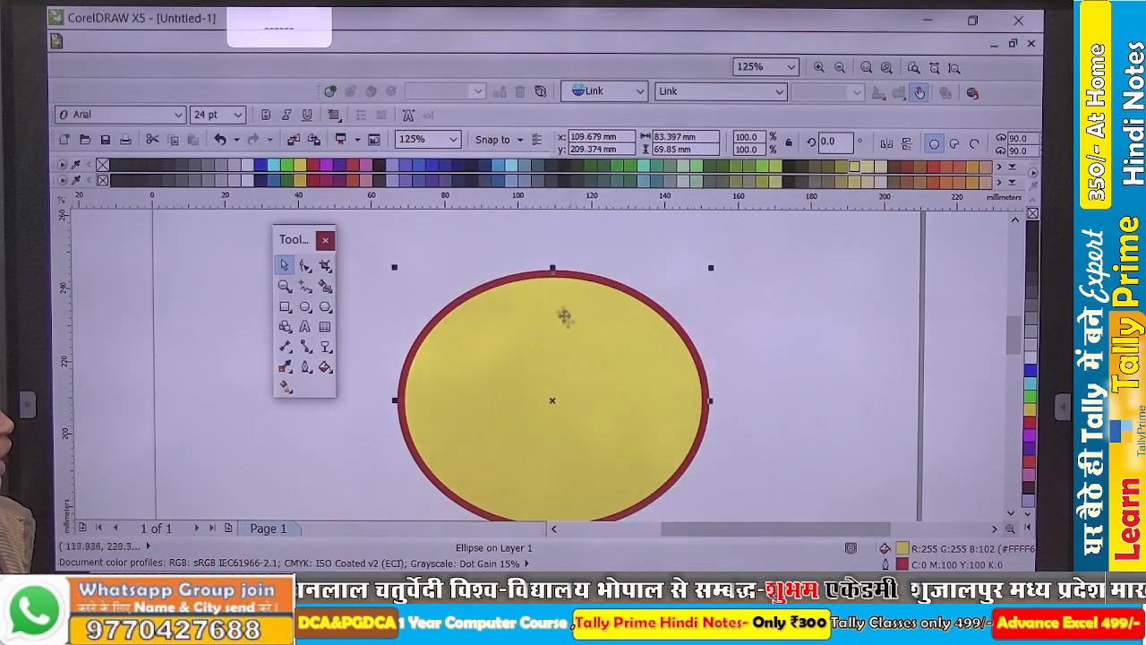
scroll(544, 278, up, 2)
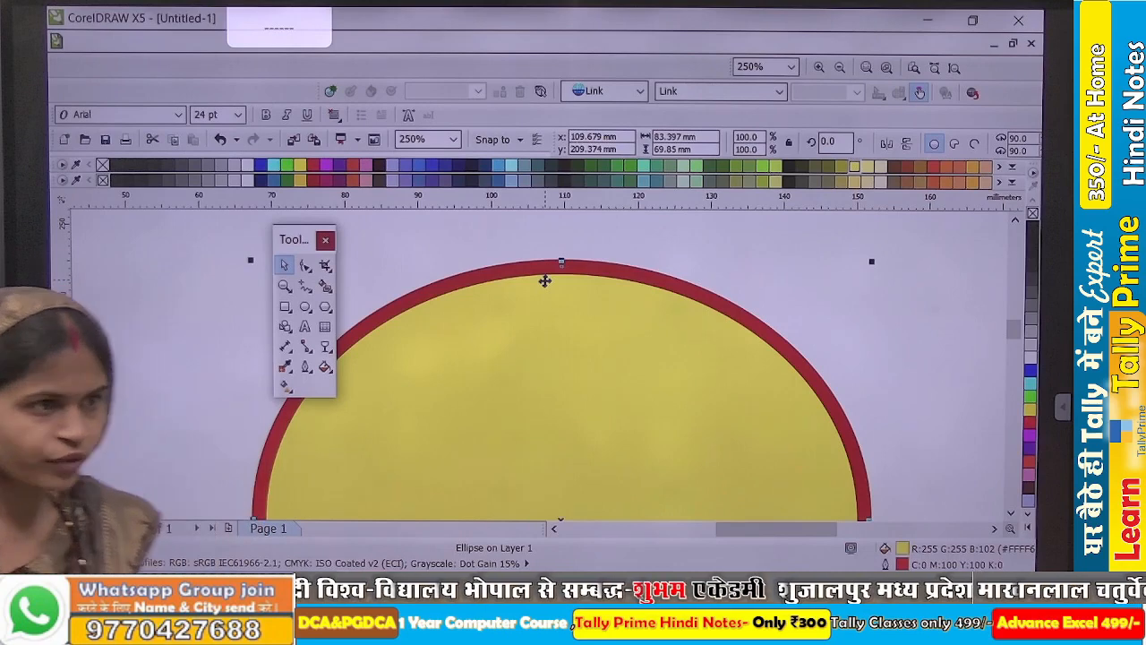
scroll(543, 285, down, 3)
click(506, 259)
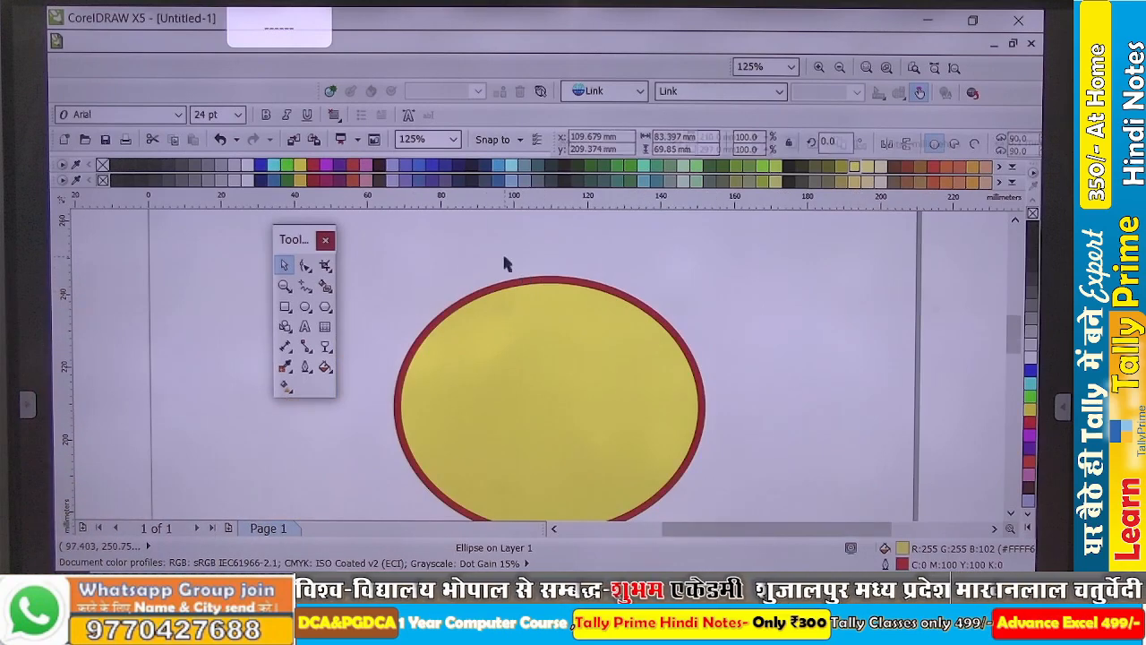
- Select the yellow ellipse and open its object properties
click(328, 372)
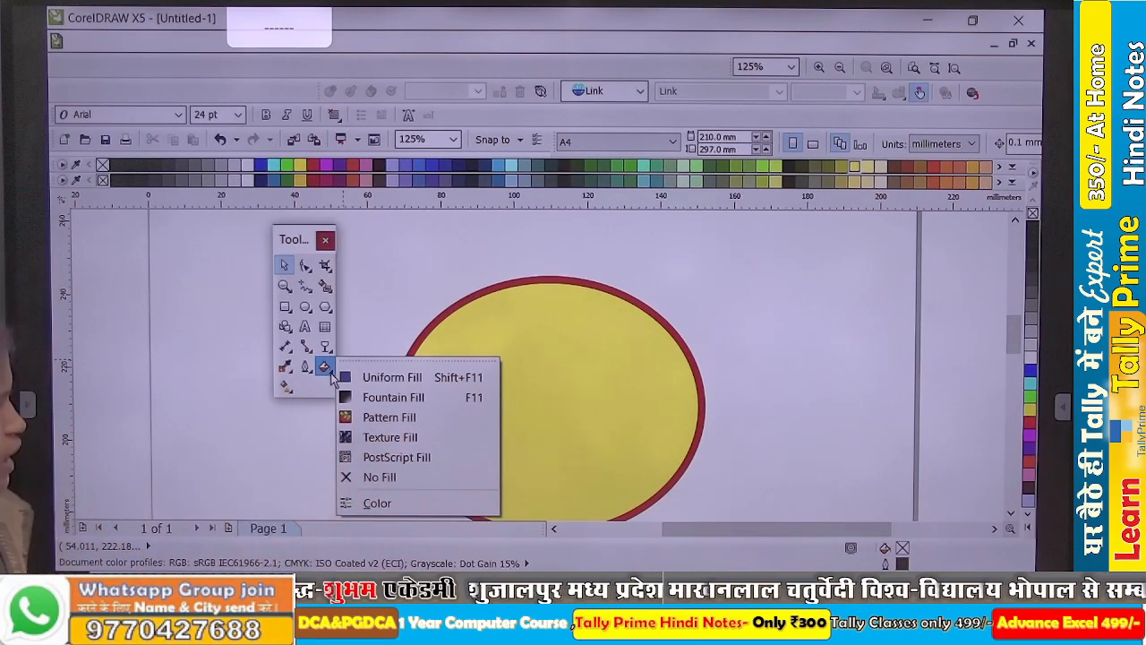
scroll(628, 243, down, 2)
scroll(641, 324, up, 2)
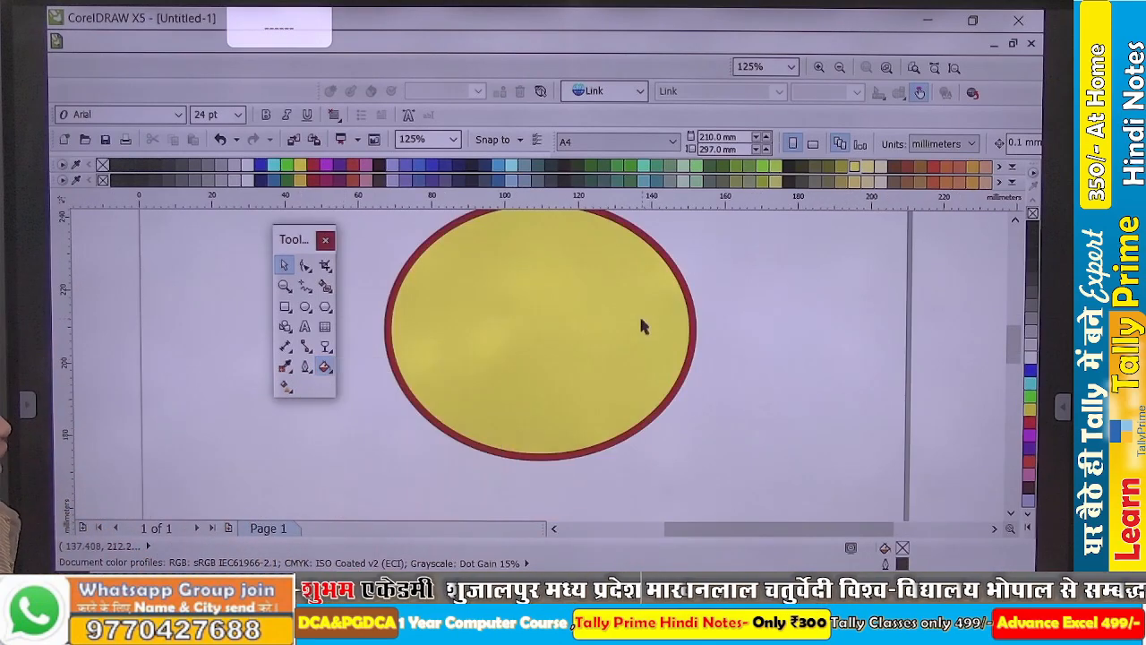
click(641, 320)
right_click(642, 323)
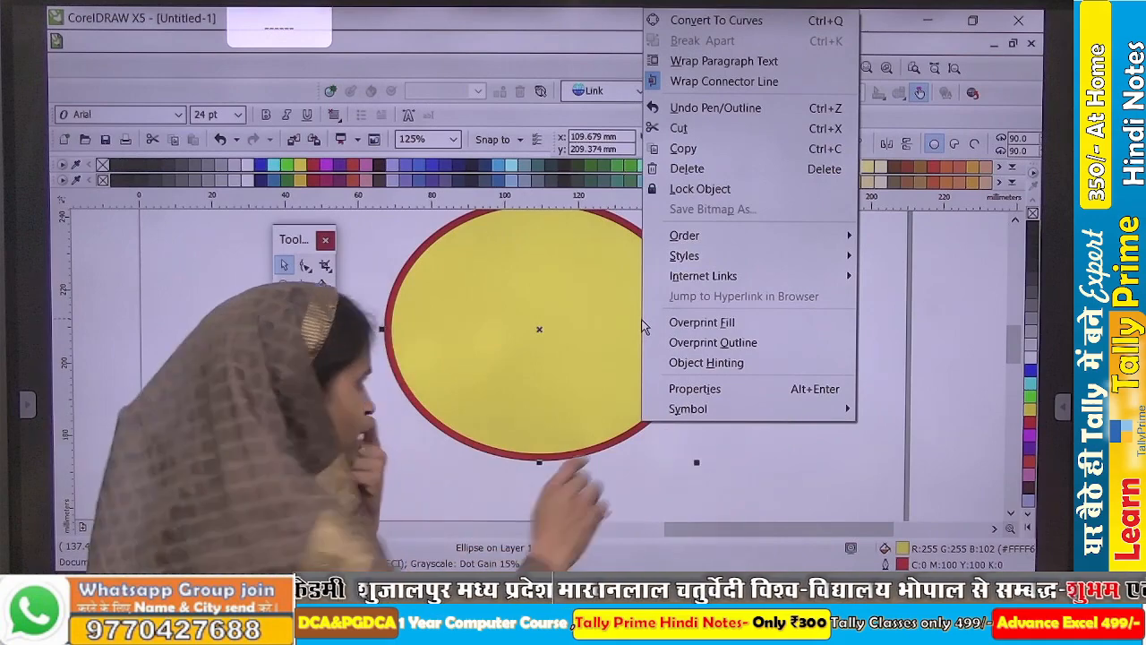
click(706, 389)
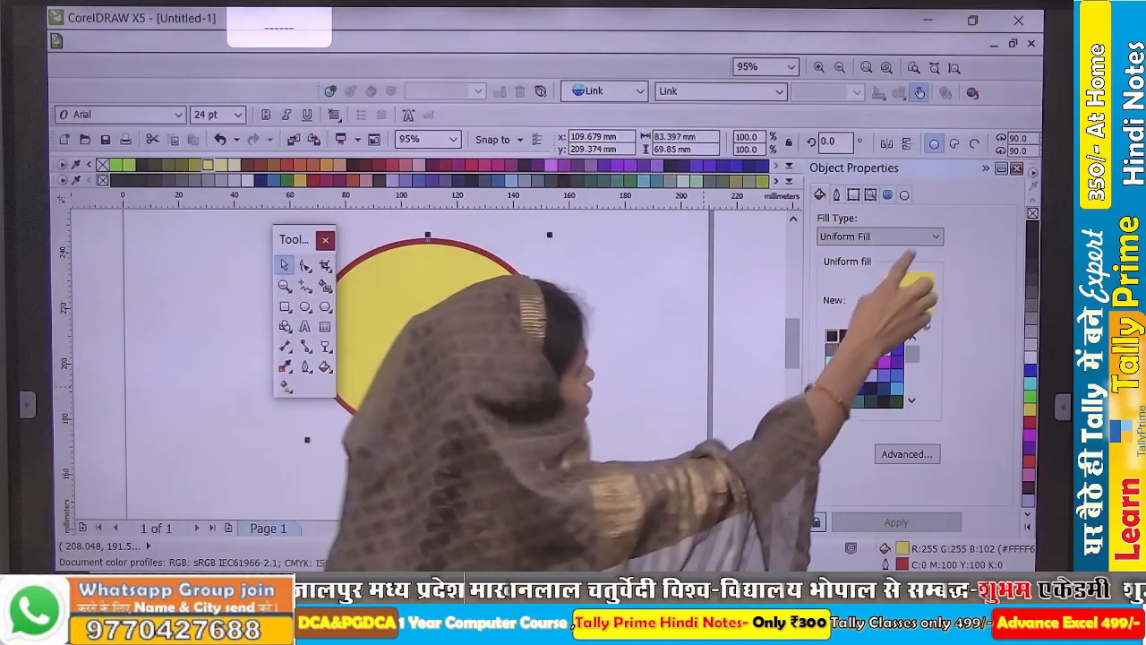
- Keep the ellipse's fill type as Uniform Fill and set its fill color to red (R255 G0 B0)
click(935, 236)
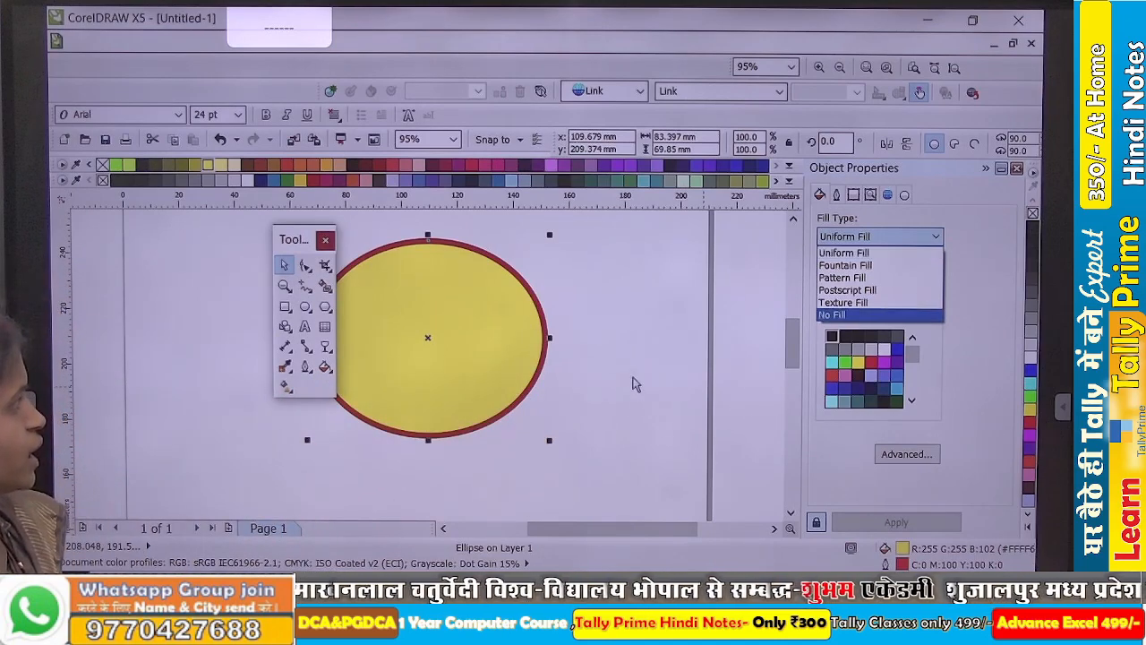
scroll(633, 378, down, 1)
scroll(580, 341, up, 1)
scroll(371, 344, up, 1)
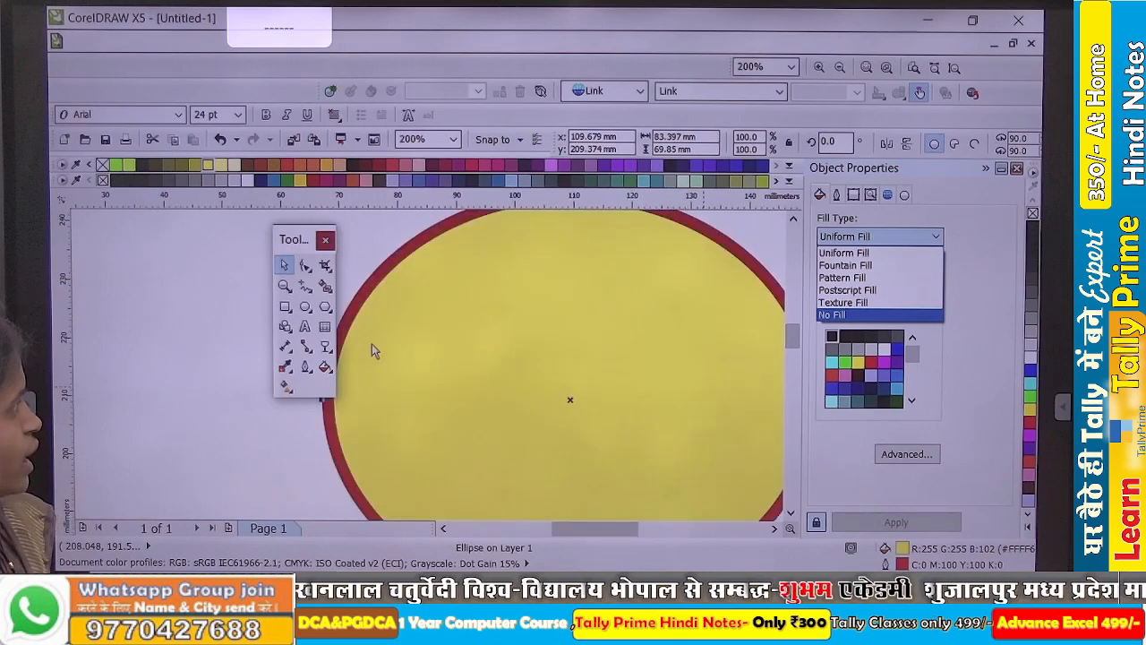
scroll(442, 327, down, 1)
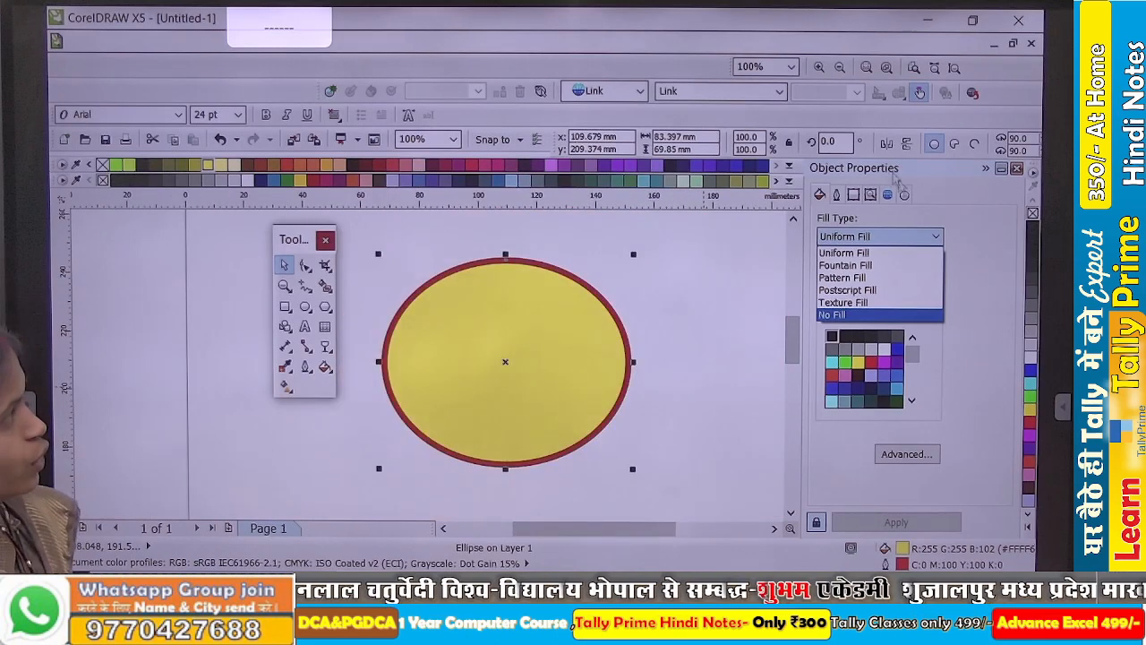
click(876, 256)
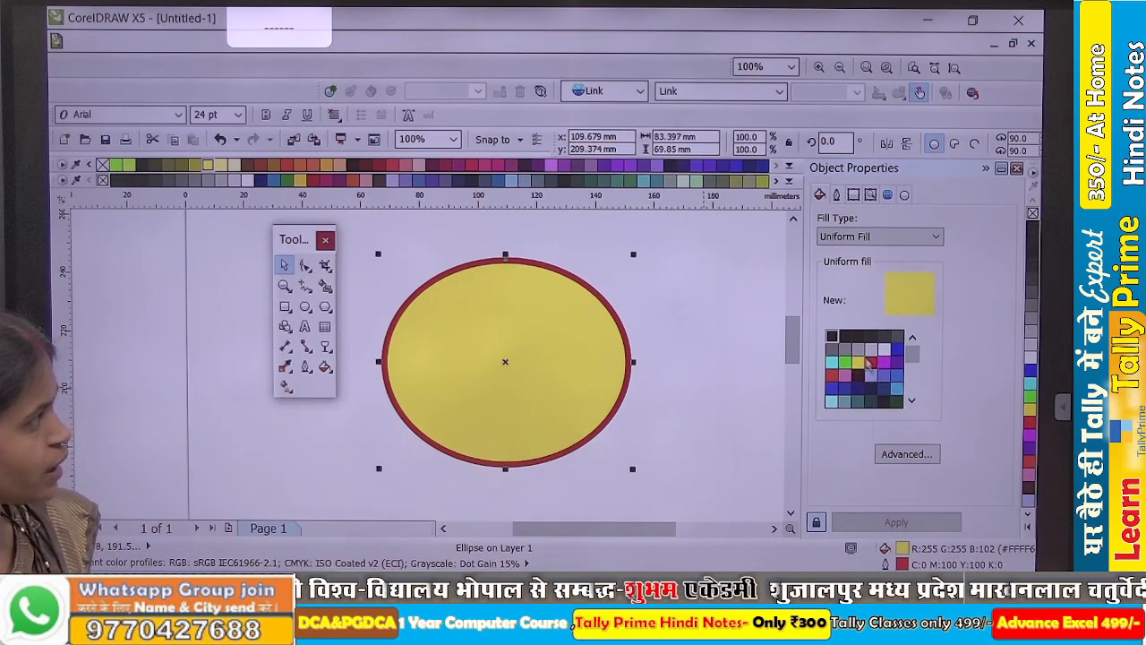
click(868, 362)
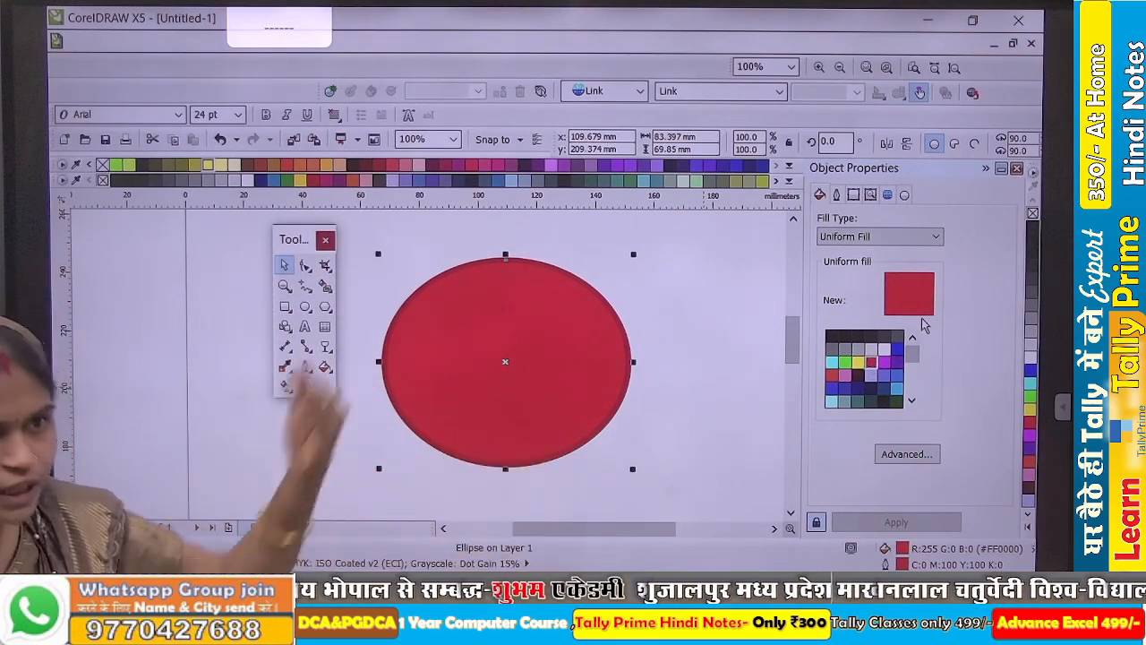
- Open the advanced uniform fill settings, view the color models and palettes, and rotate the mixer's hue wheel to orange (R255 G102 B0)
click(928, 458)
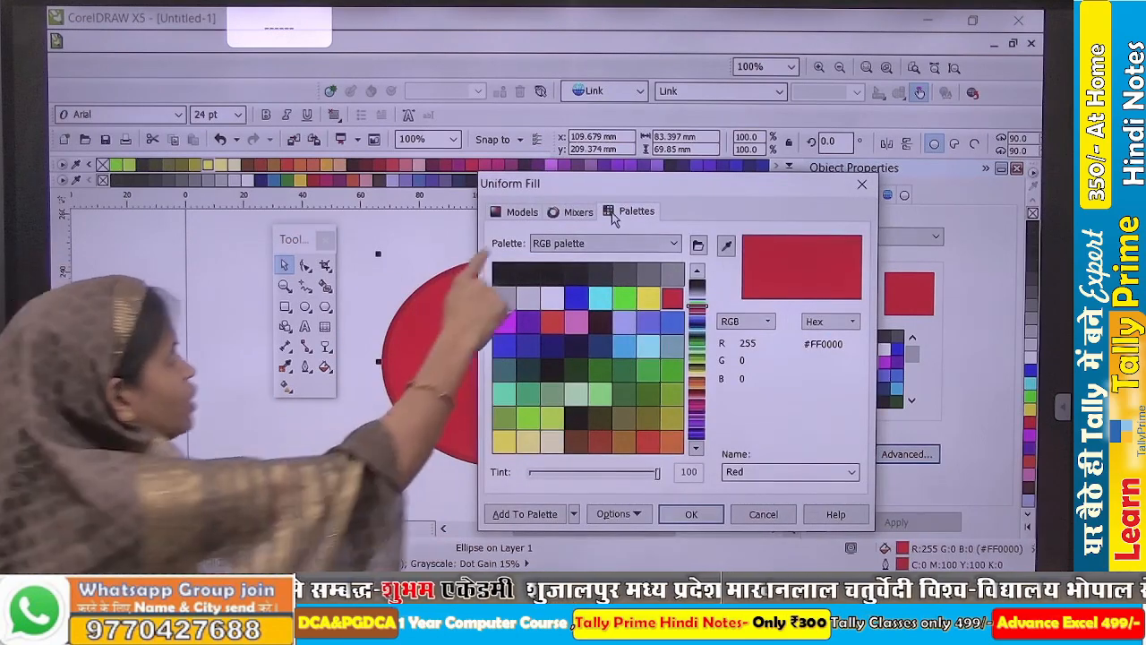
click(517, 212)
click(572, 212)
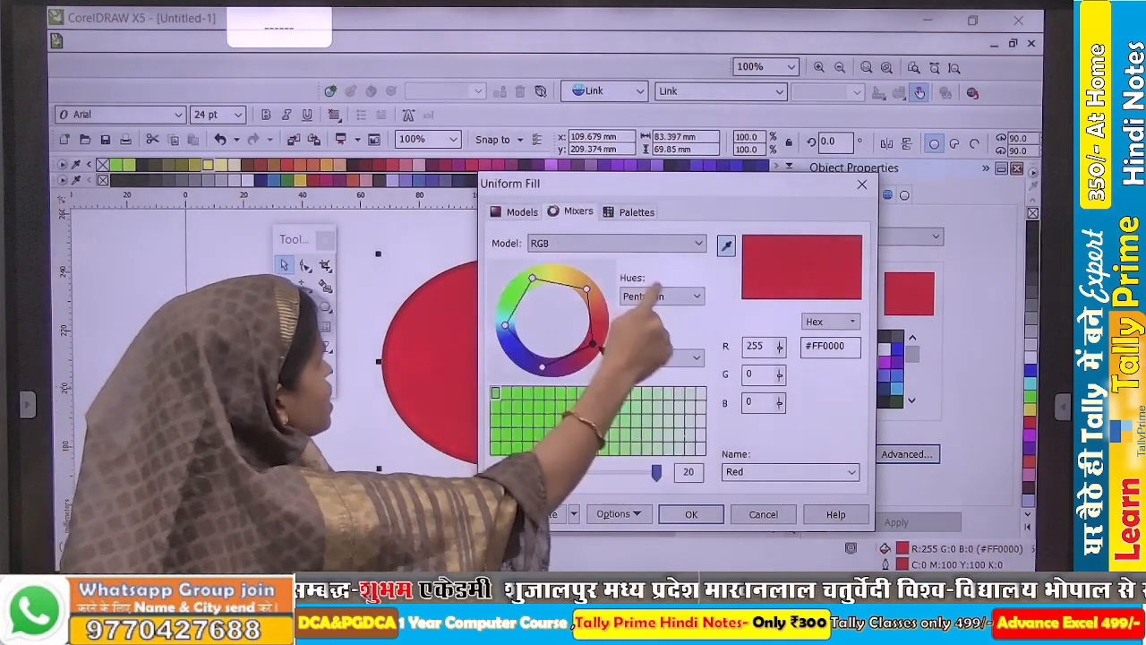
click(636, 212)
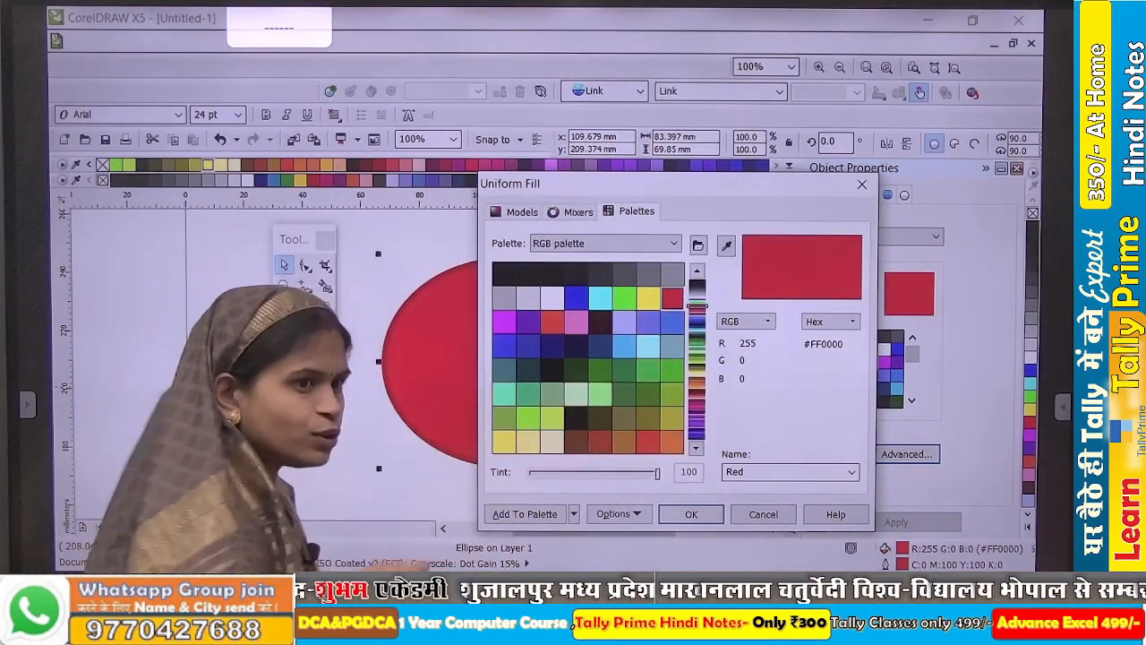
click(573, 211)
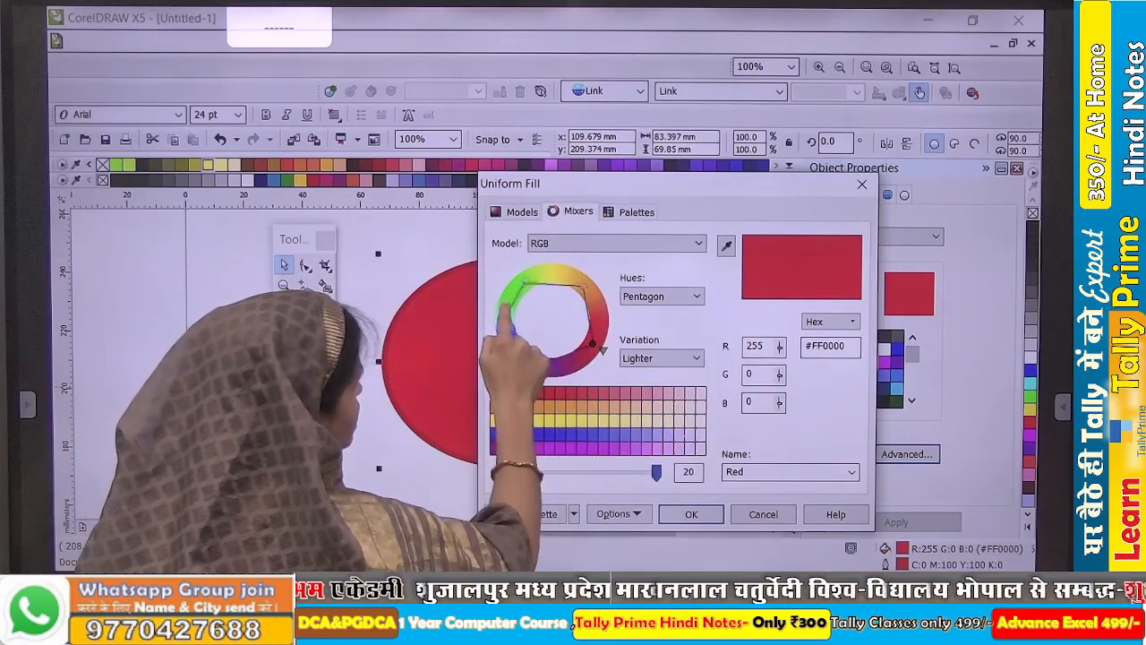
drag(506, 312, 609, 313)
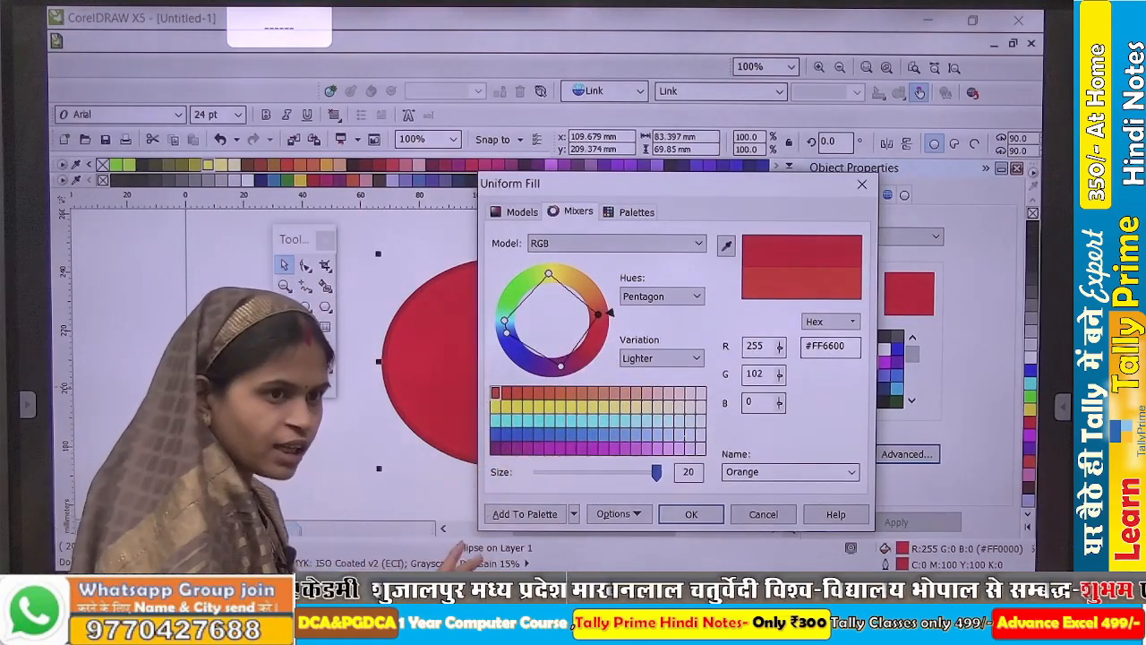
- Choose dark green (R10 G145 B33) in the RGB color model and apply it as the ellipse's uniform fill
click(520, 211)
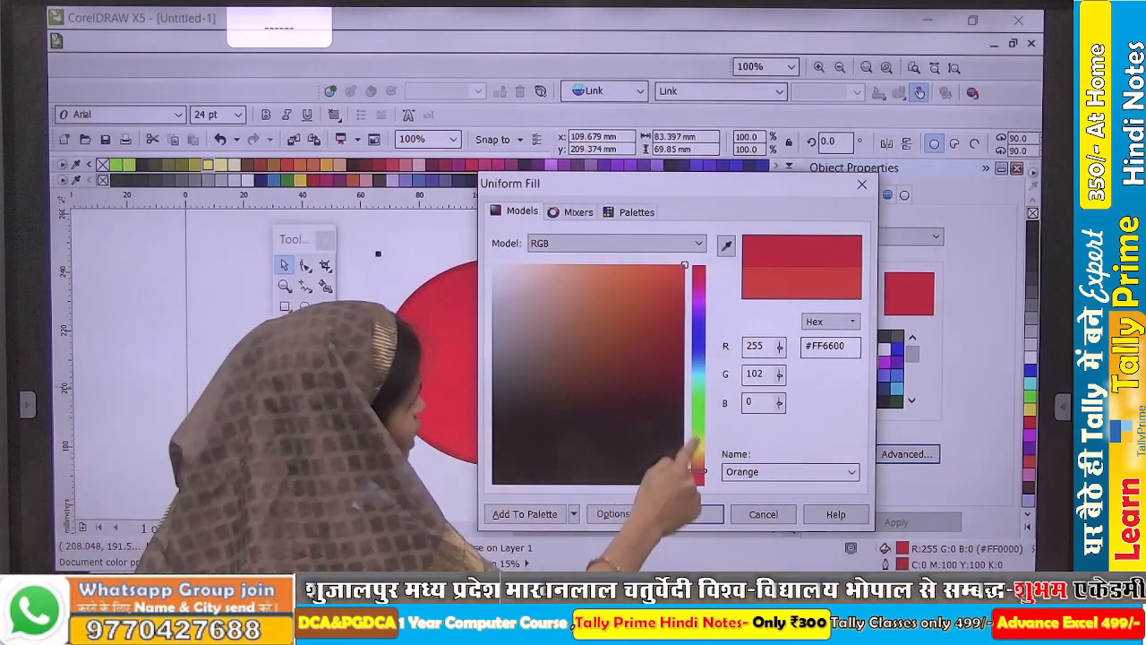
click(698, 406)
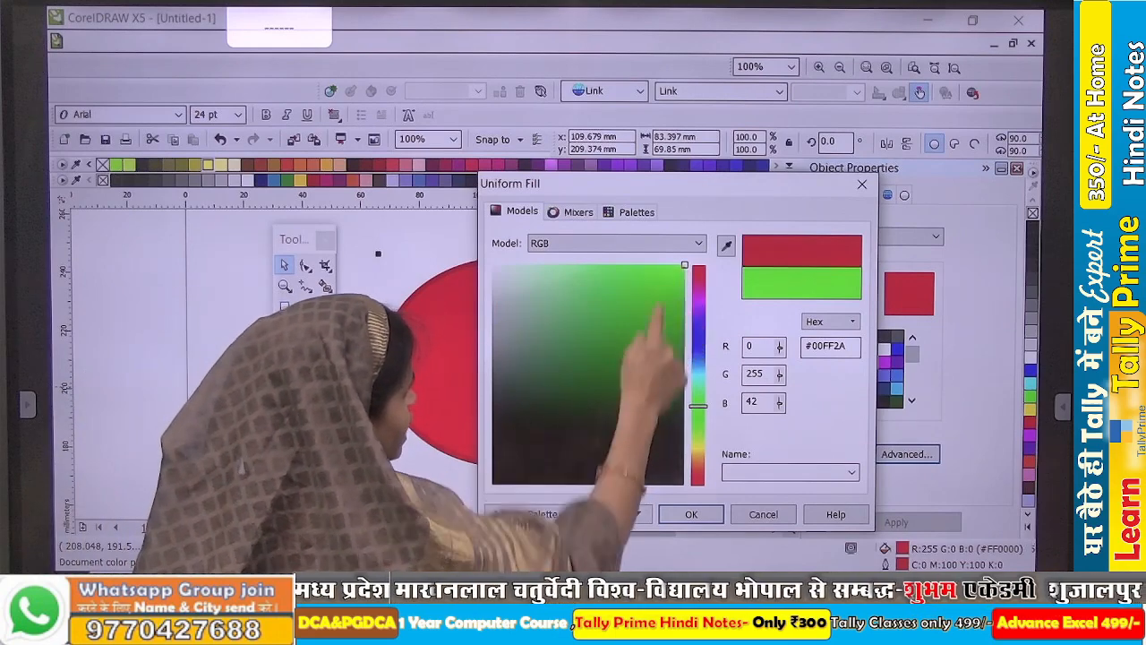
click(653, 328)
click(657, 380)
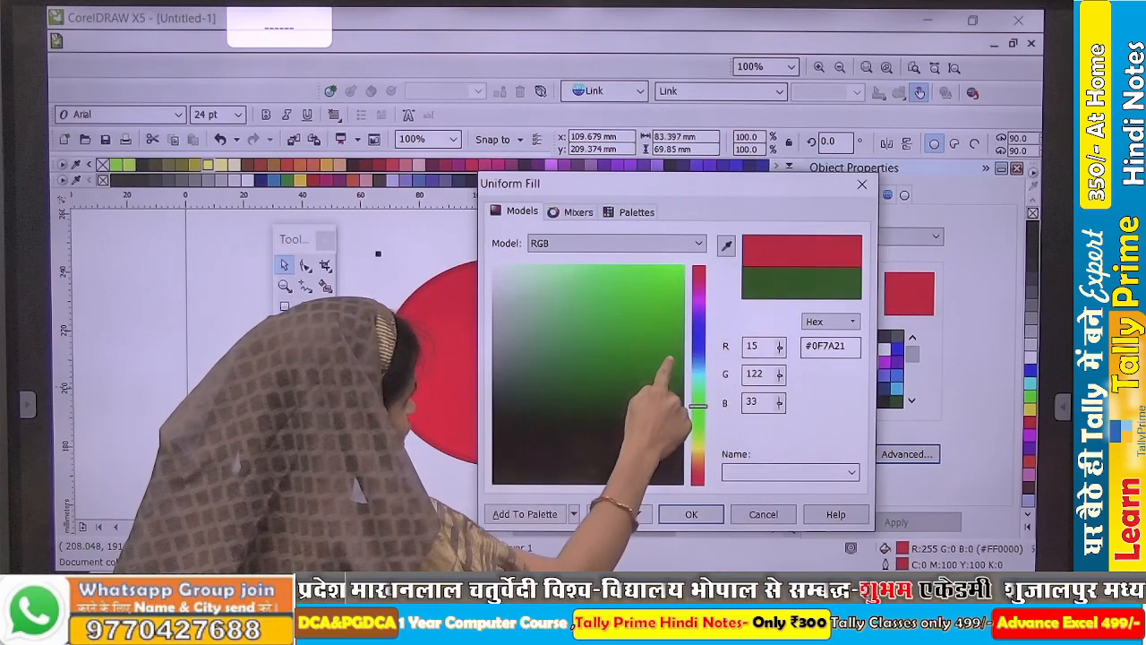
click(670, 358)
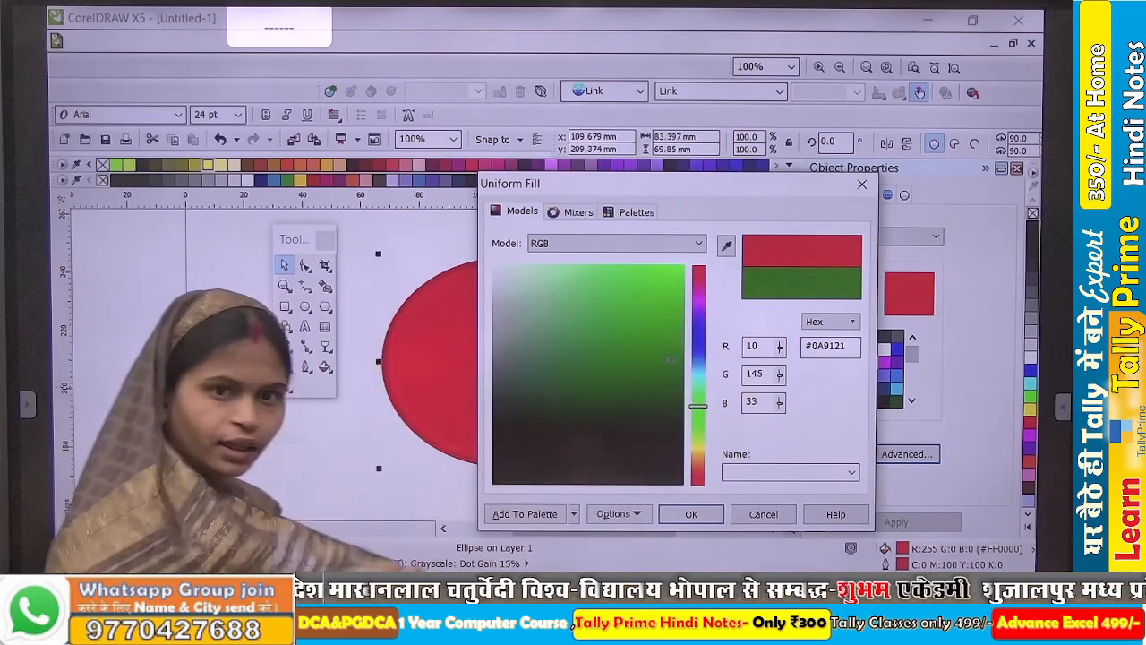
click(691, 516)
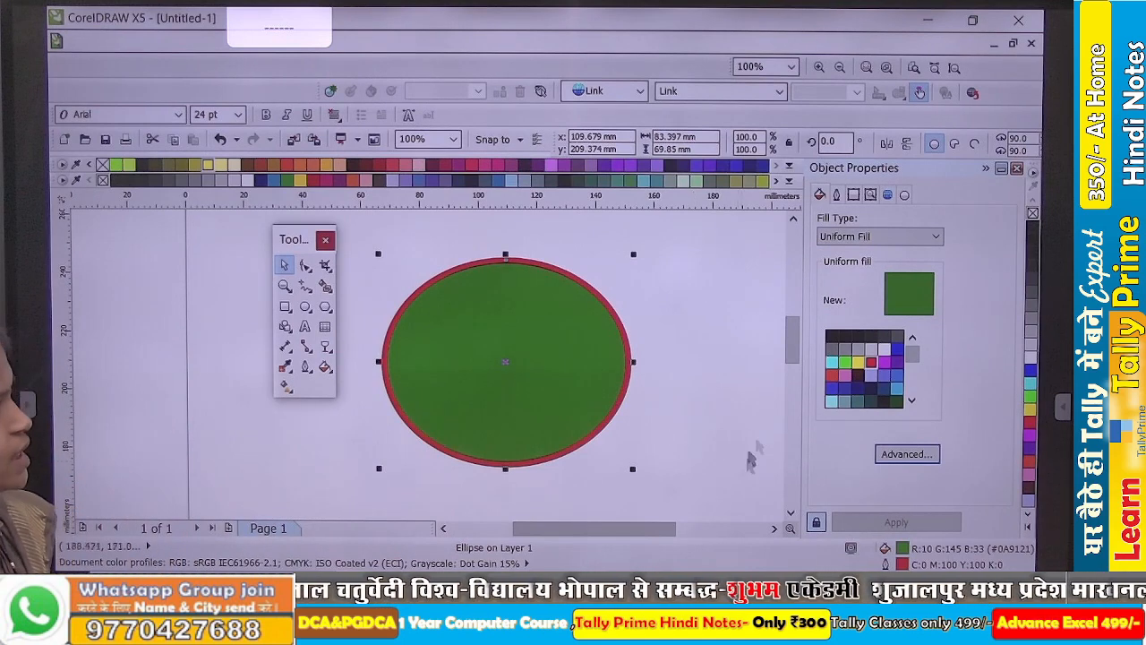
- Change the ellipse's fill type to Fountain Fill and set its colors from yellow to red
click(892, 239)
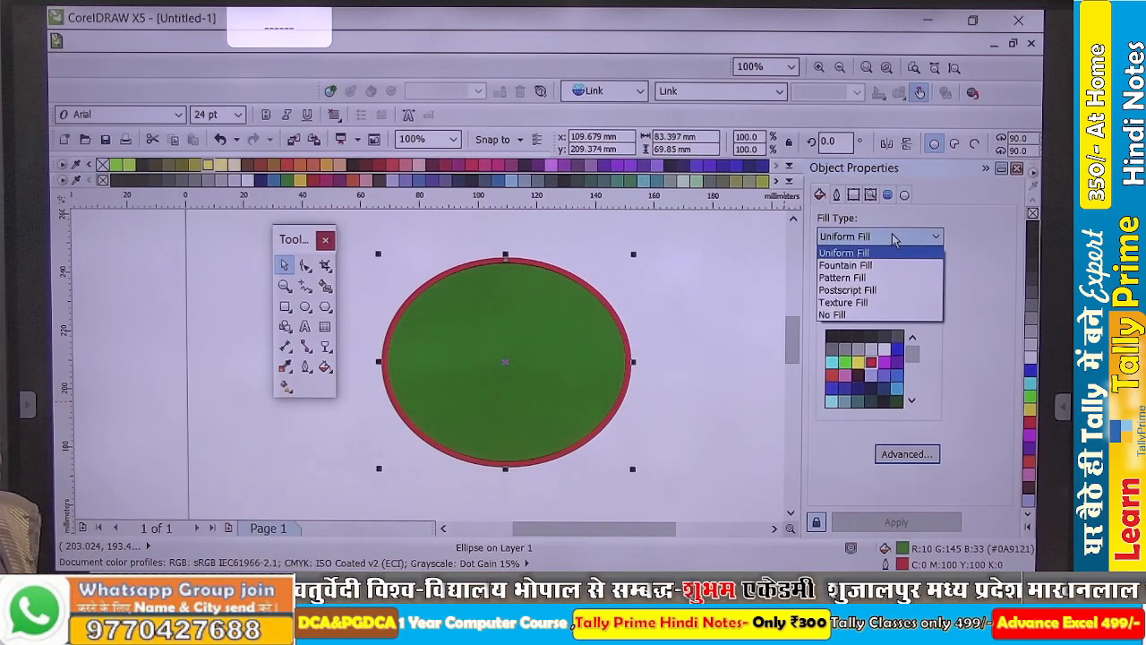
click(844, 265)
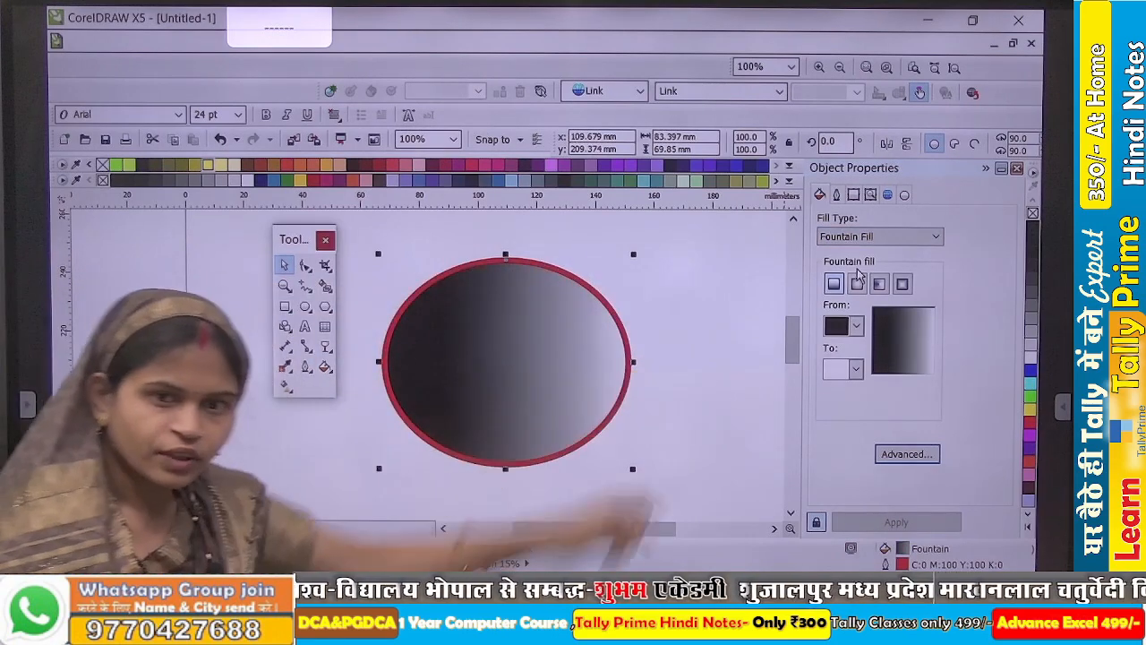
click(857, 327)
click(860, 377)
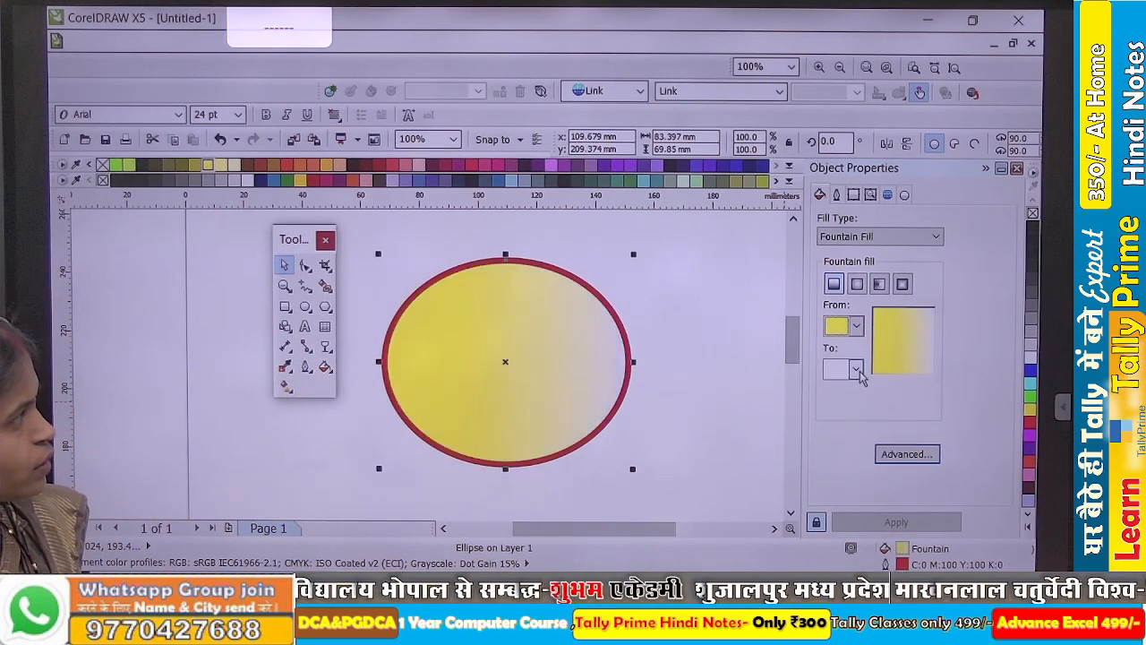
click(857, 369)
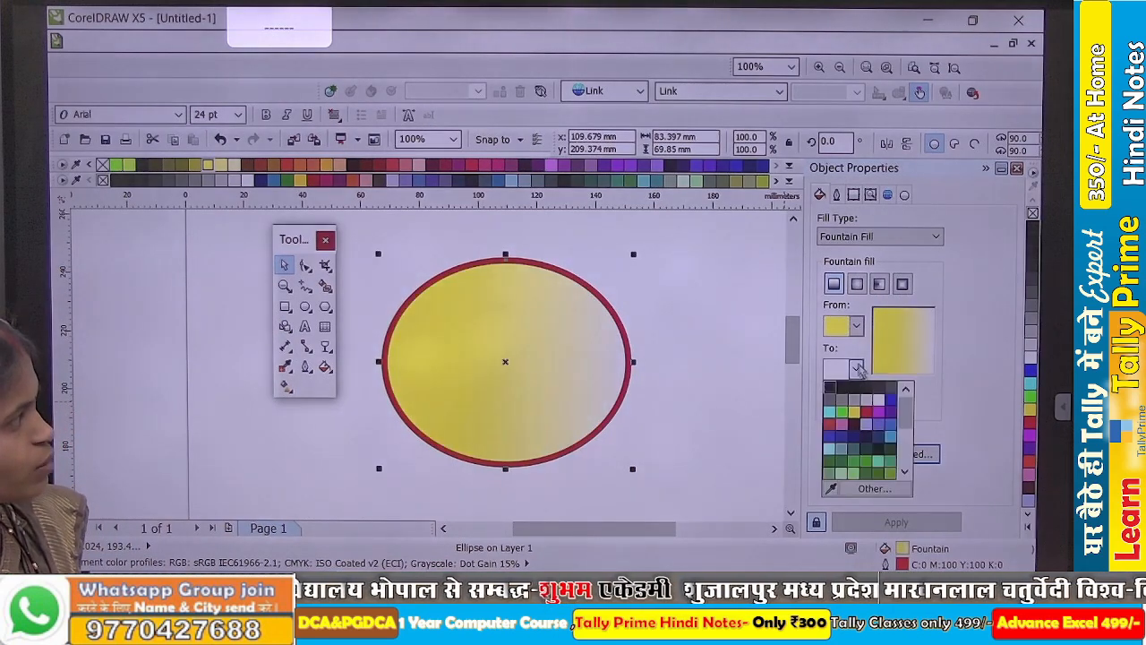
click(829, 425)
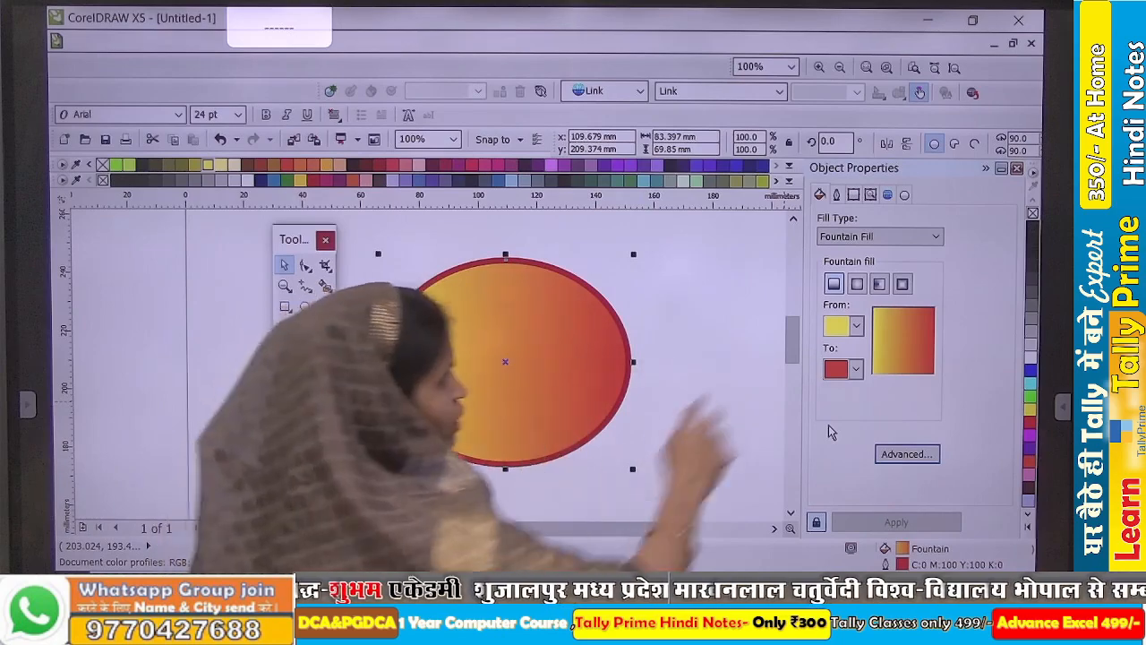
- Try the radial, conical and square fountain fill types in turn on the ellipse
click(857, 283)
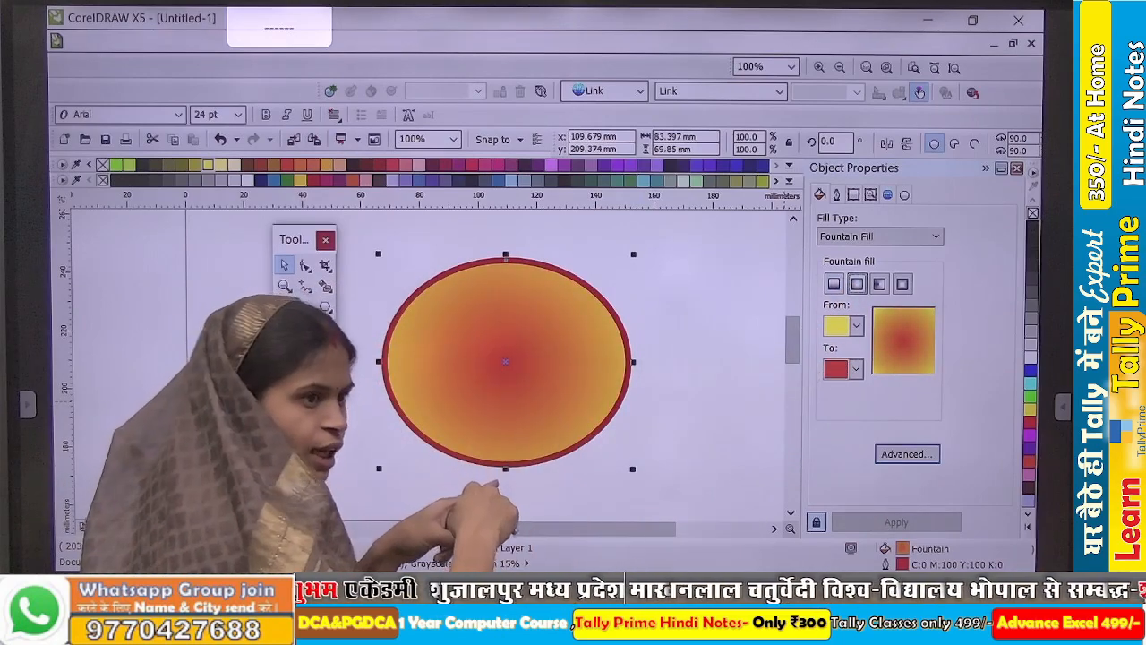
click(879, 284)
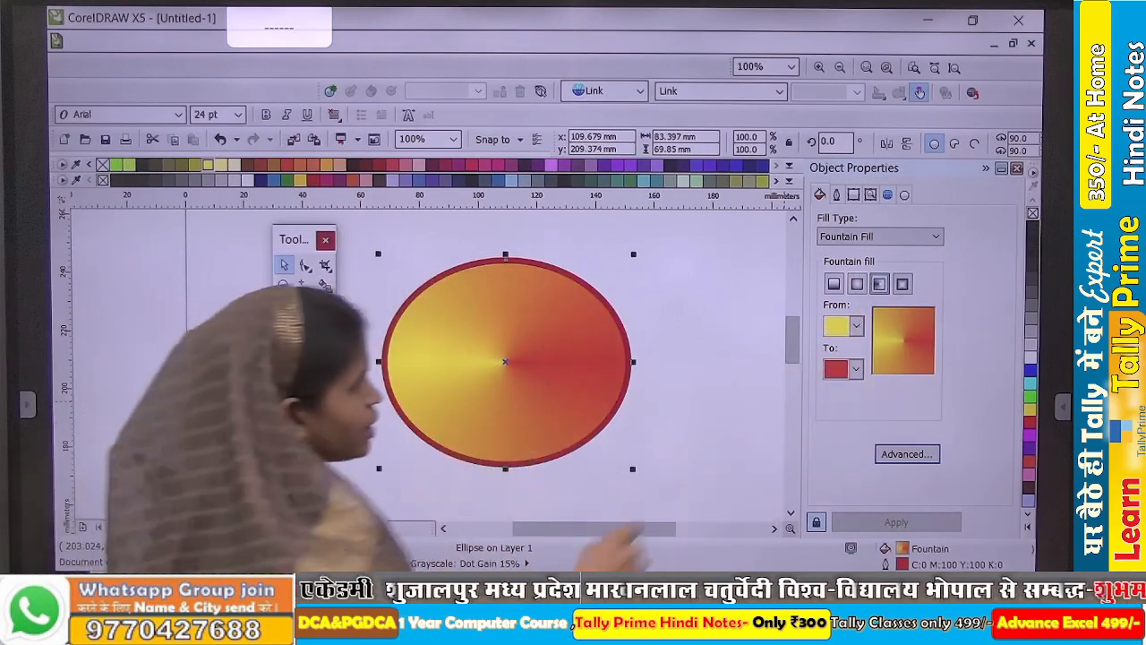
click(902, 284)
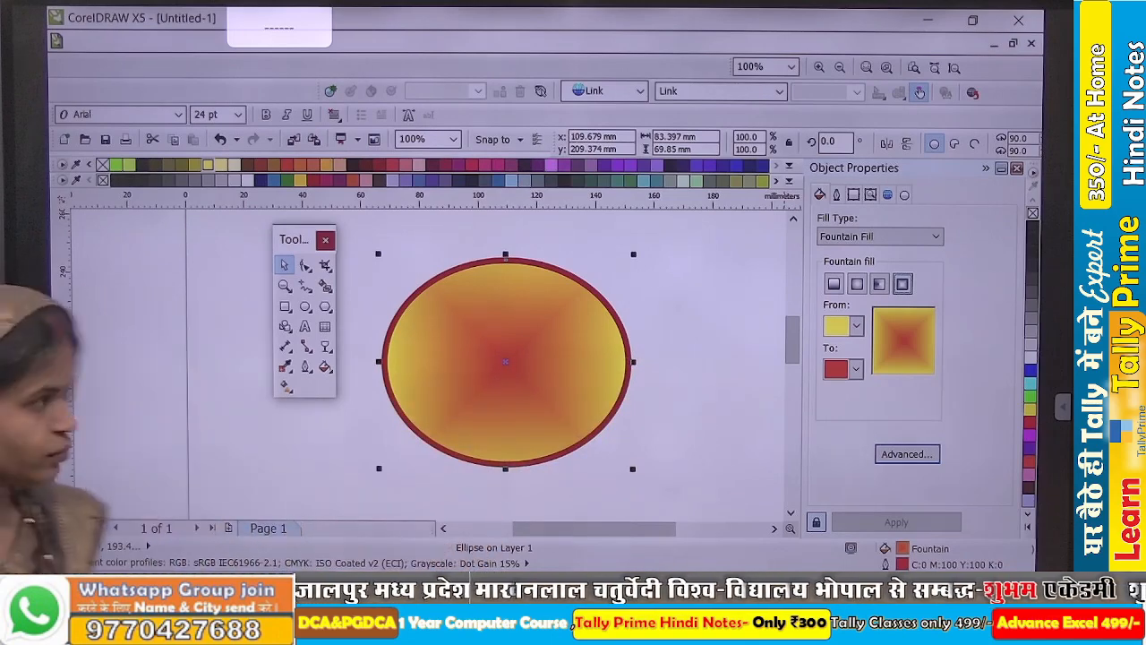
- Change the ellipse's fill type to Pattern Fill and choose the full-color pattern with a green pear on white
click(927, 240)
click(843, 277)
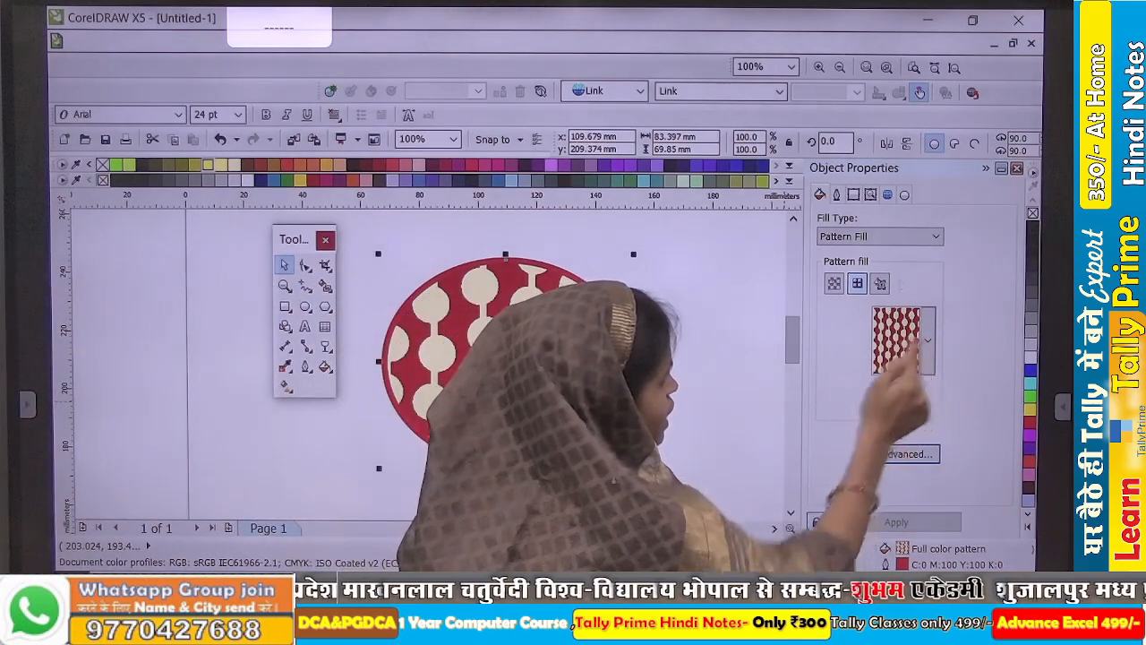
click(904, 340)
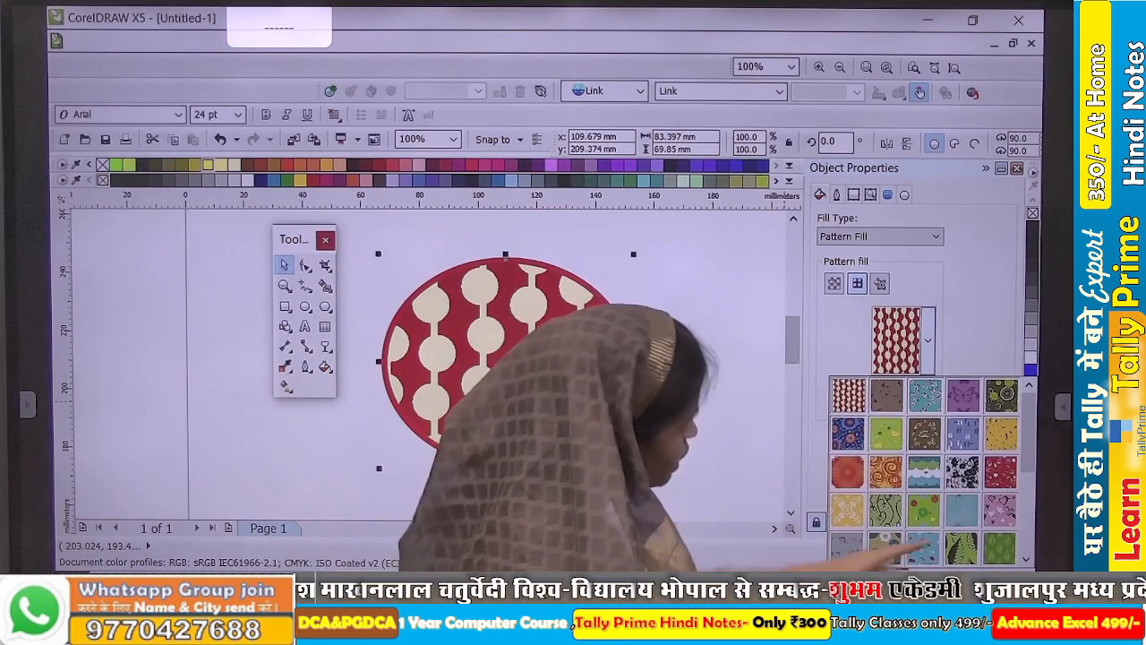
scroll(931, 470, down, 3)
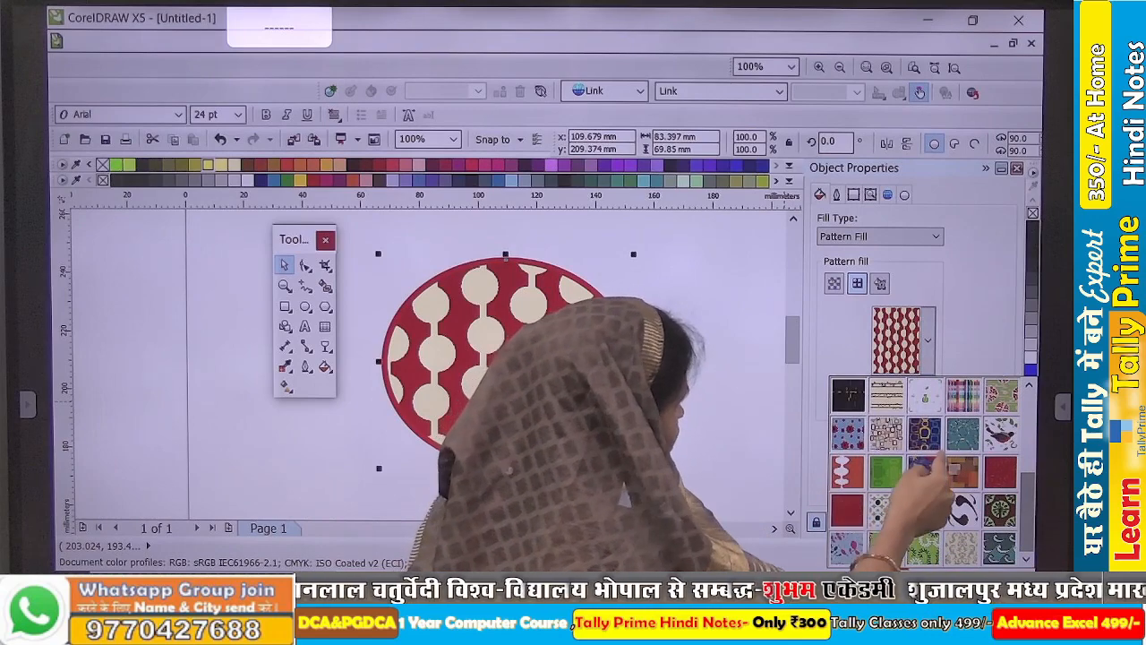
click(925, 394)
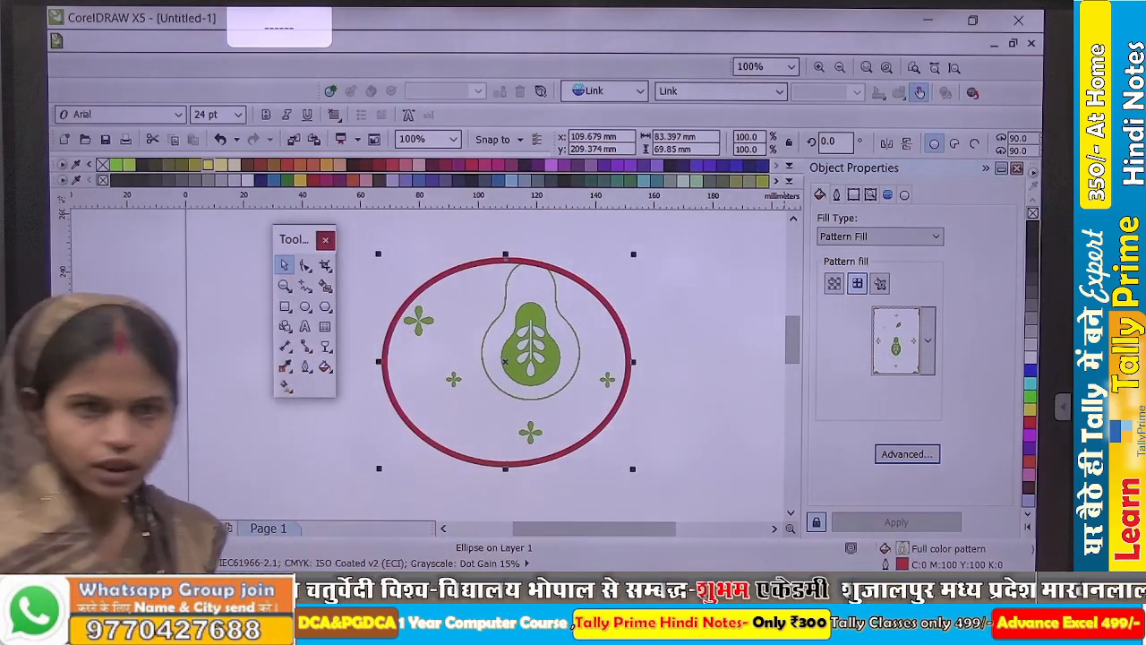
- Change the ellipse's fill type to Postscript Fill and choose the Octagons pattern
click(880, 236)
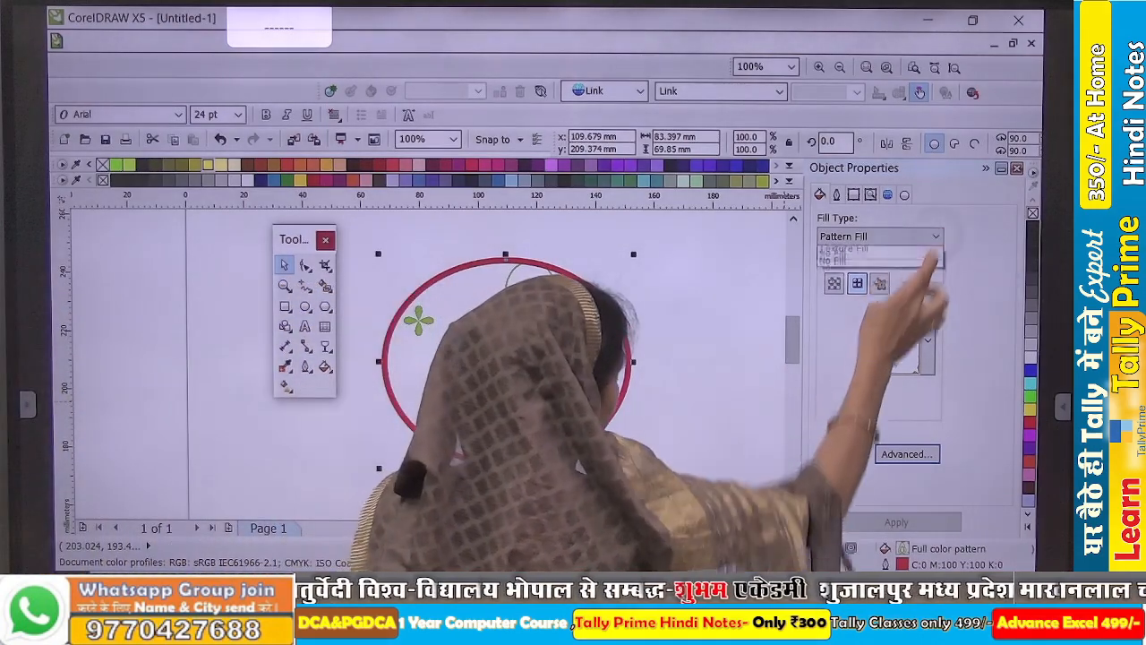
click(859, 288)
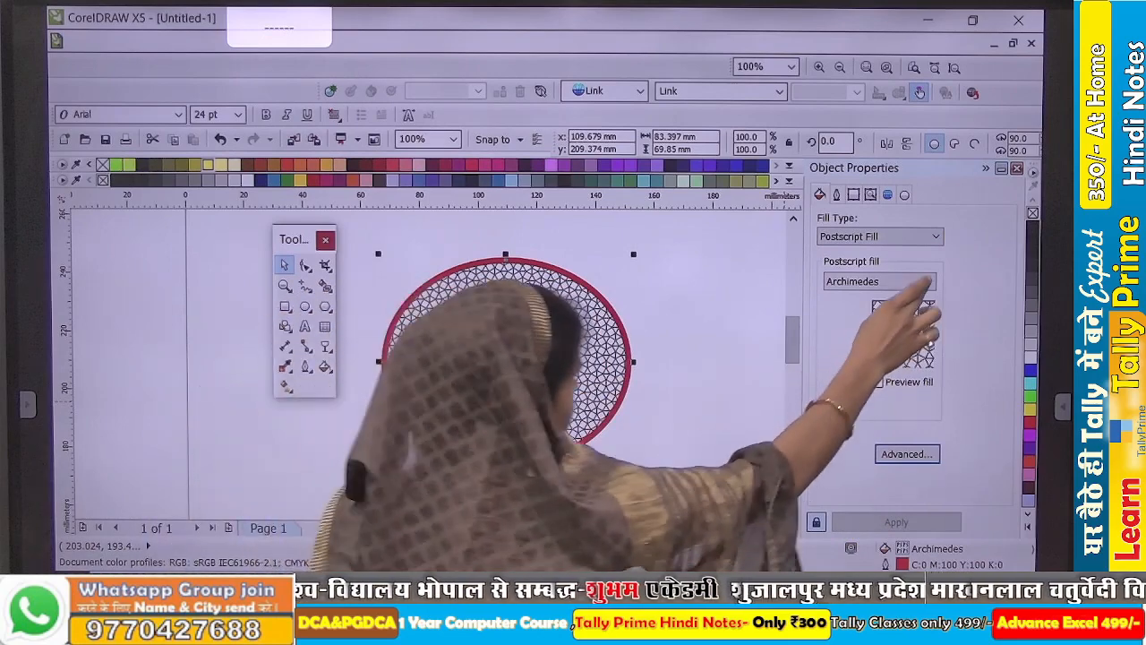
click(926, 281)
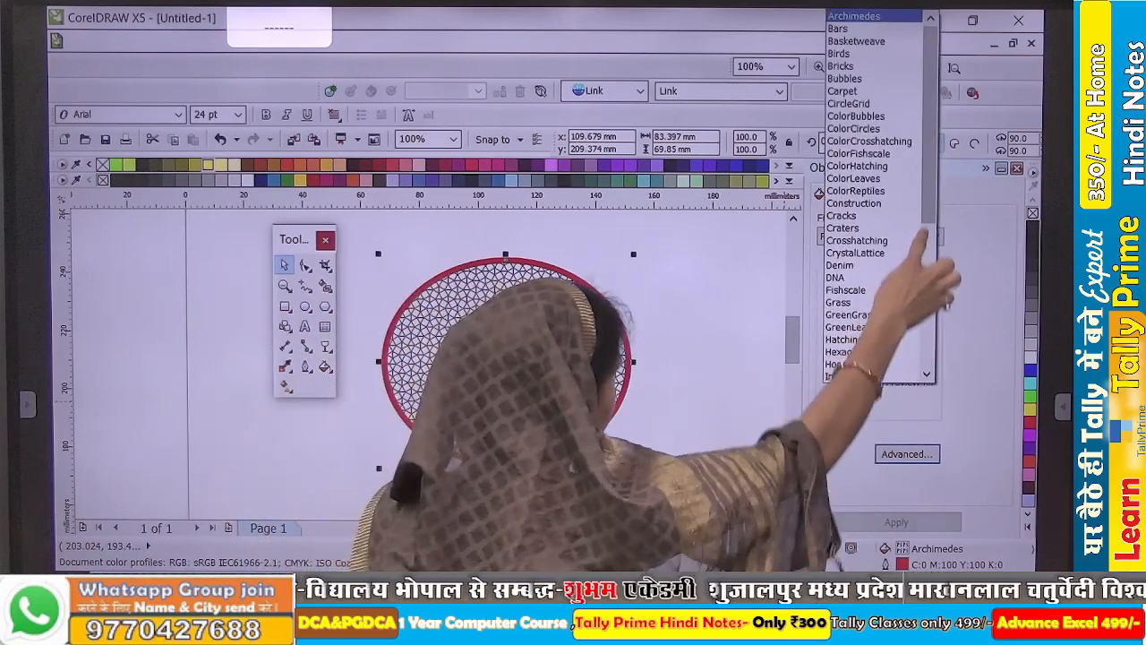
drag(927, 215, 929, 365)
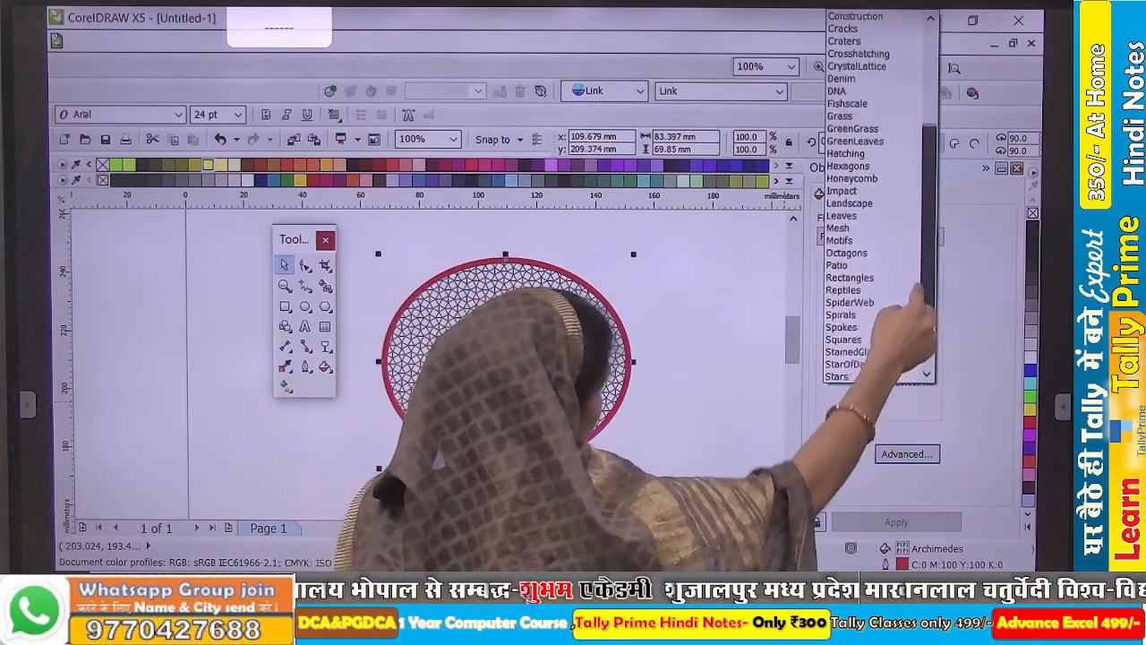
click(846, 278)
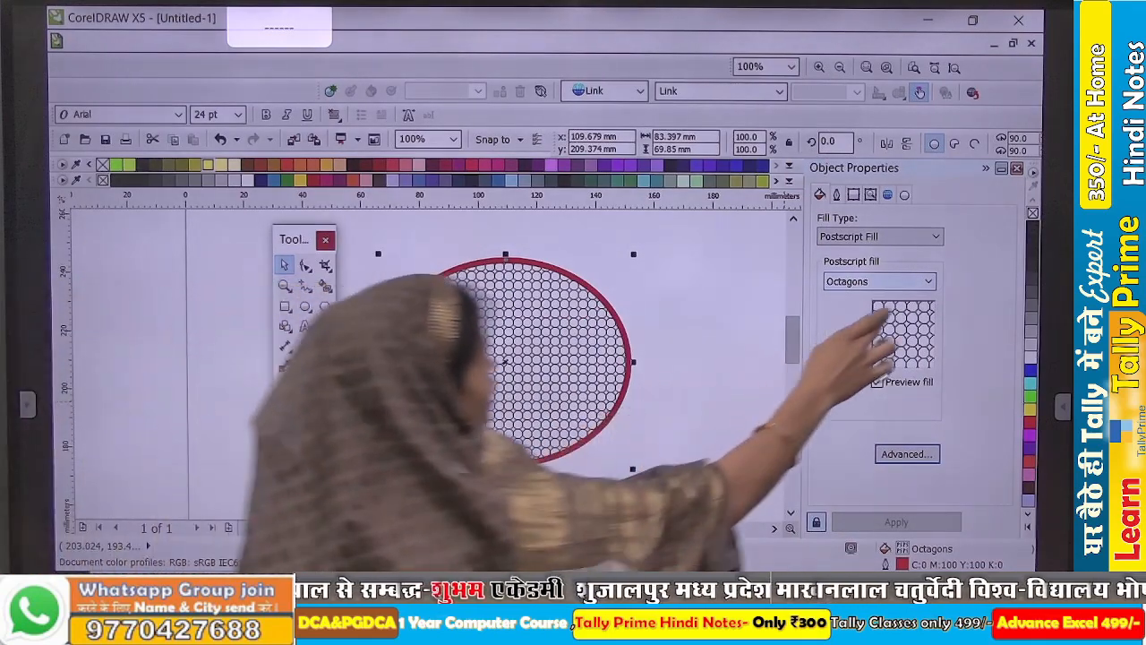
click(895, 281)
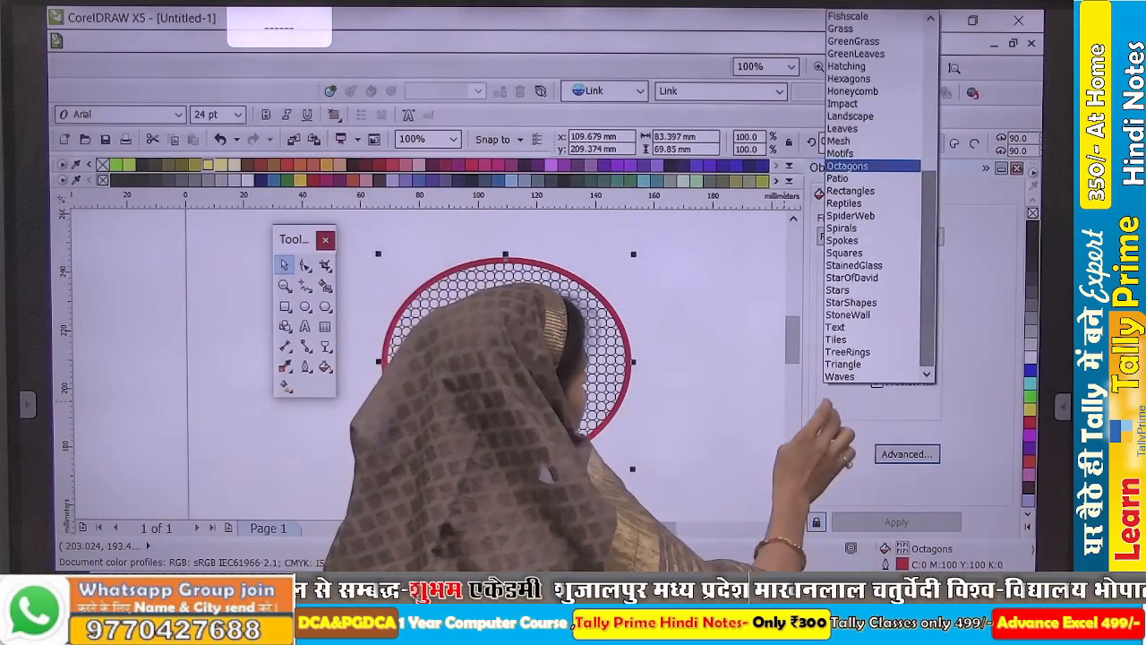
click(827, 401)
- Change the ellipse's fill type to Texture Fill and choose the green and white streaked texture from the Samples library
click(934, 237)
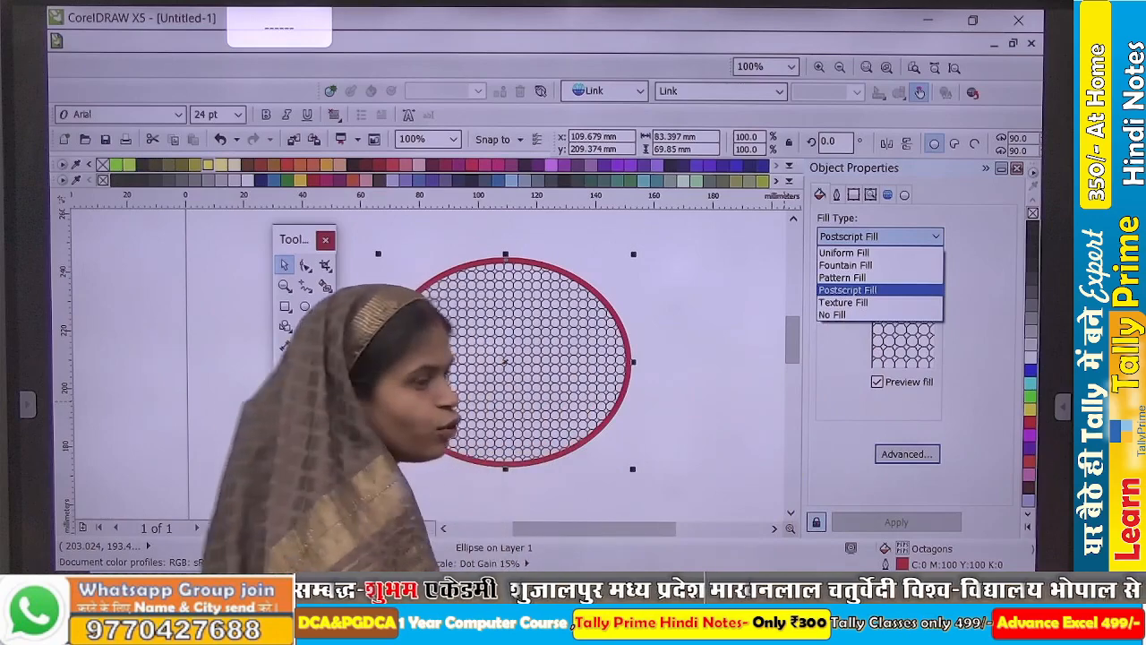
click(843, 302)
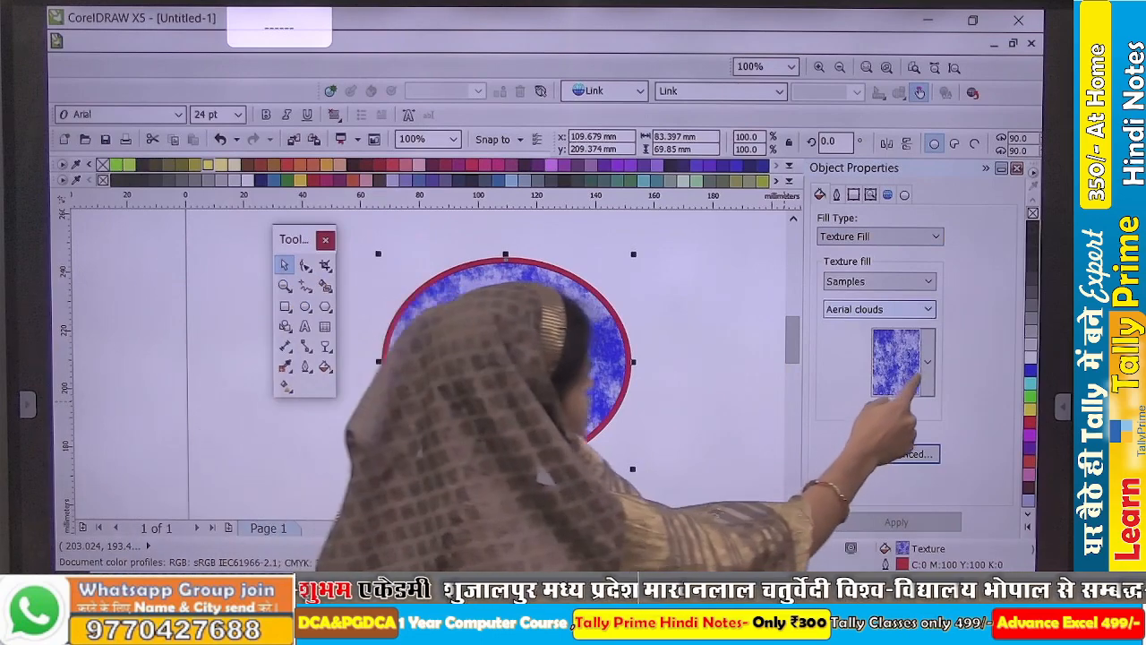
click(899, 363)
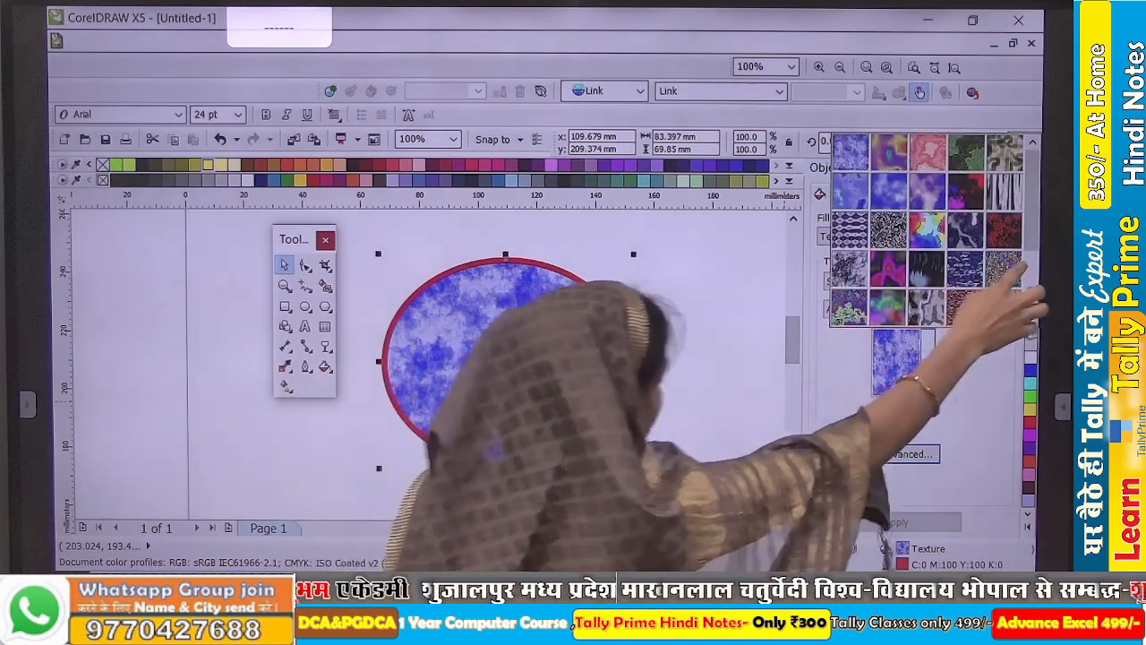
drag(1030, 240, 1032, 283)
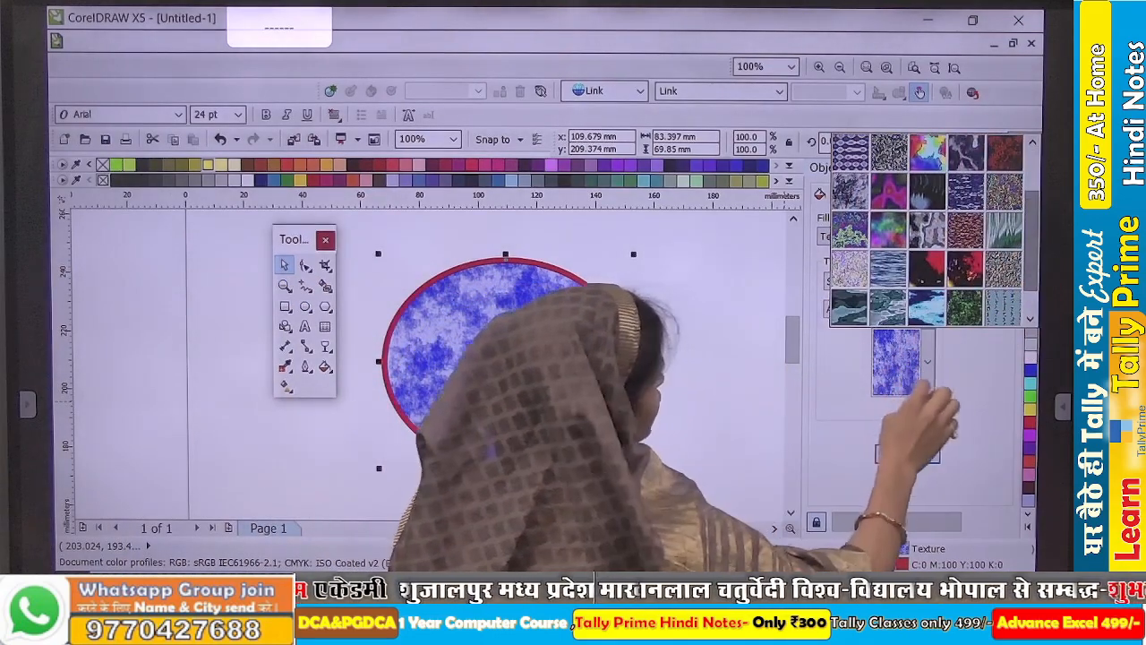
click(1004, 231)
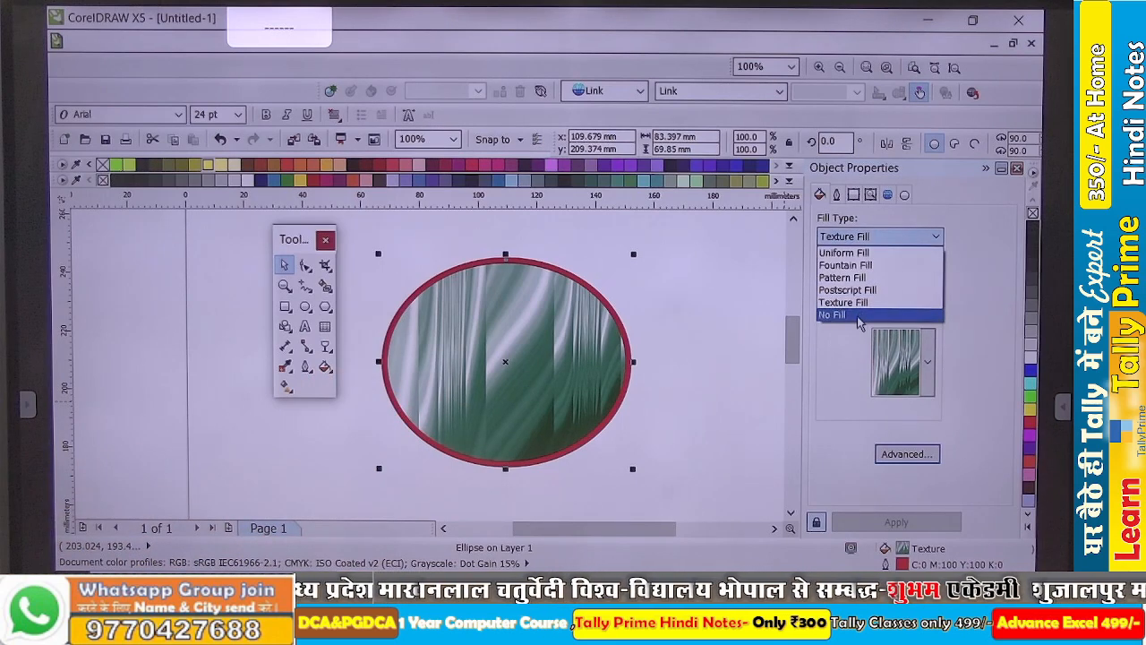
- Set the ellipse to No Fill, then draw a linear Interactive Fill from its top edge down to near its bottom at about 273.5°
click(858, 315)
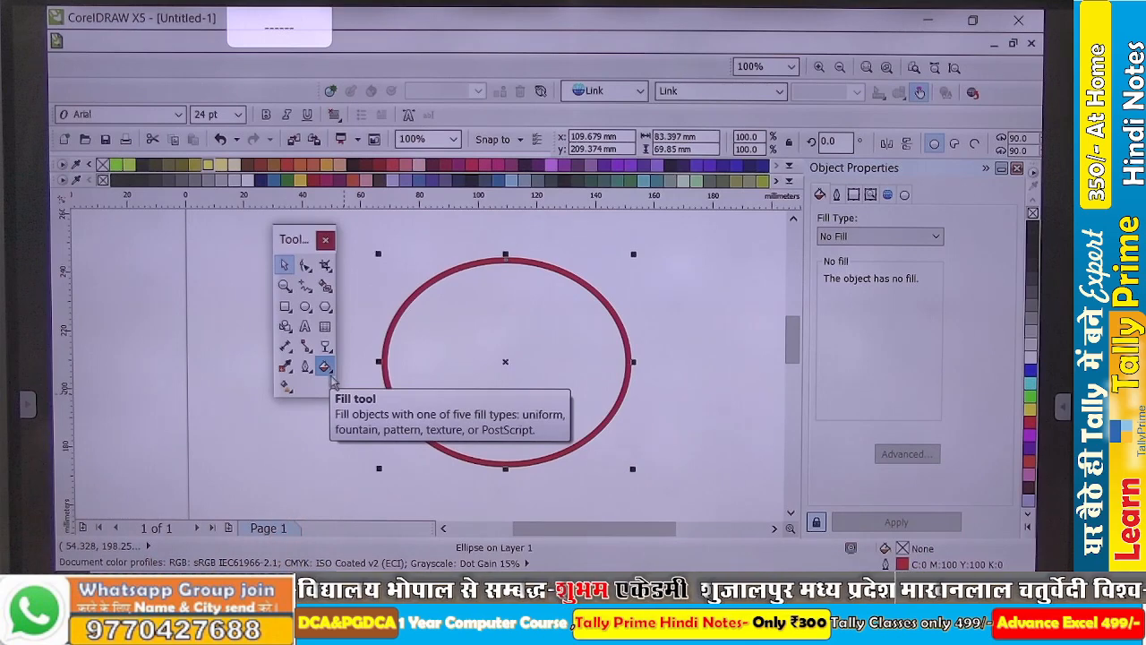
click(292, 393)
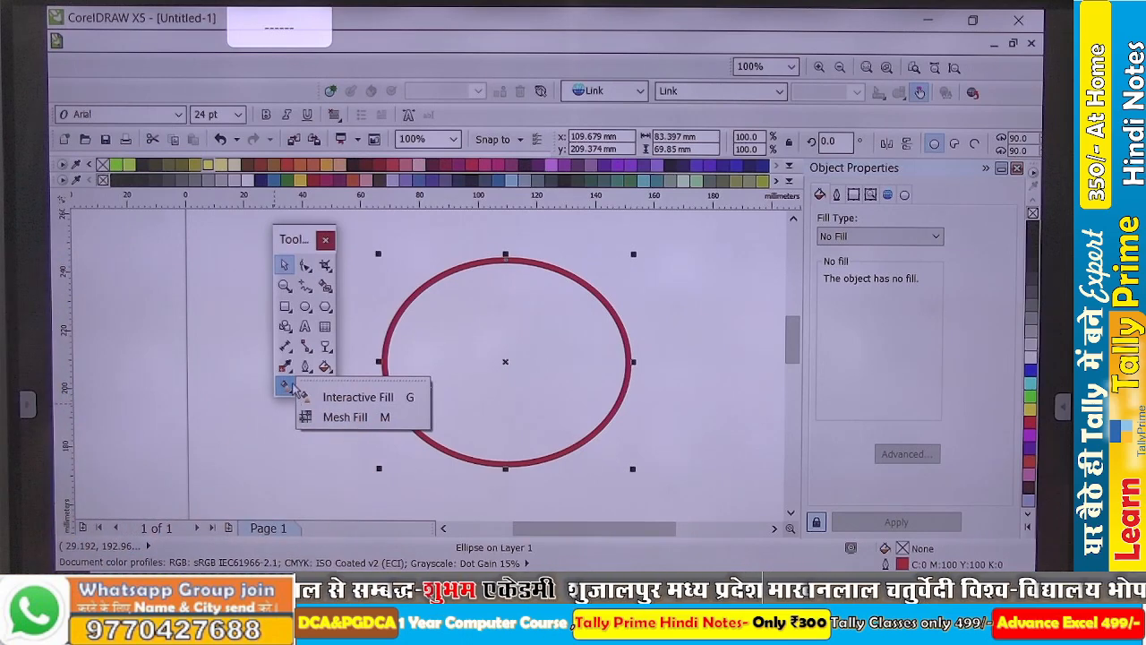
click(314, 396)
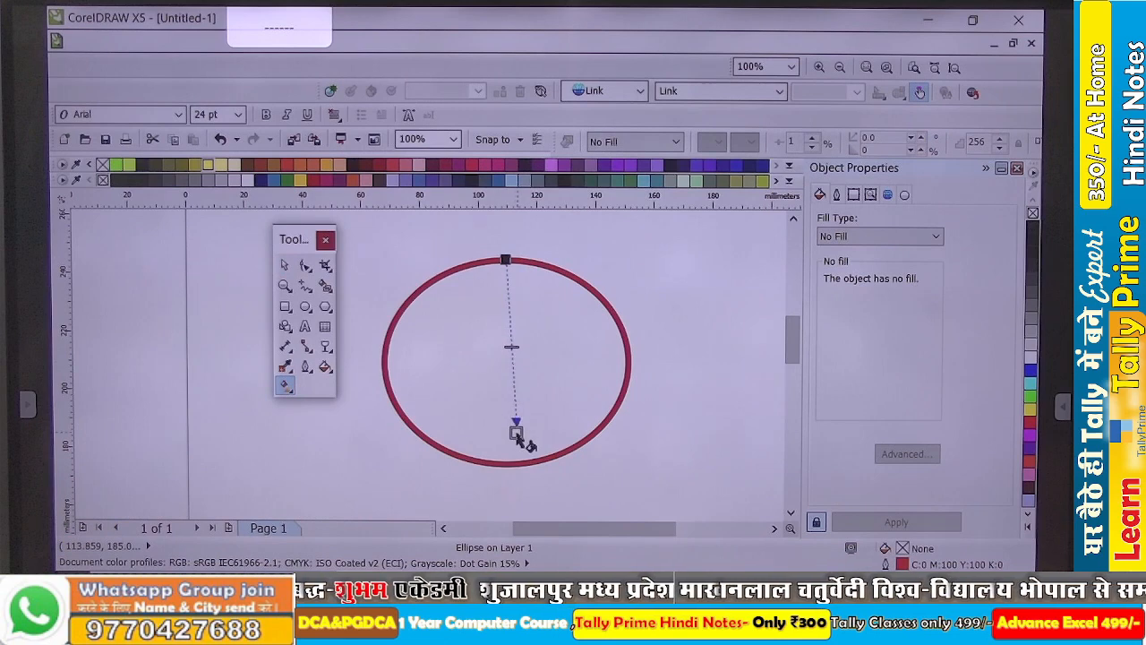
drag(517, 436, 516, 433)
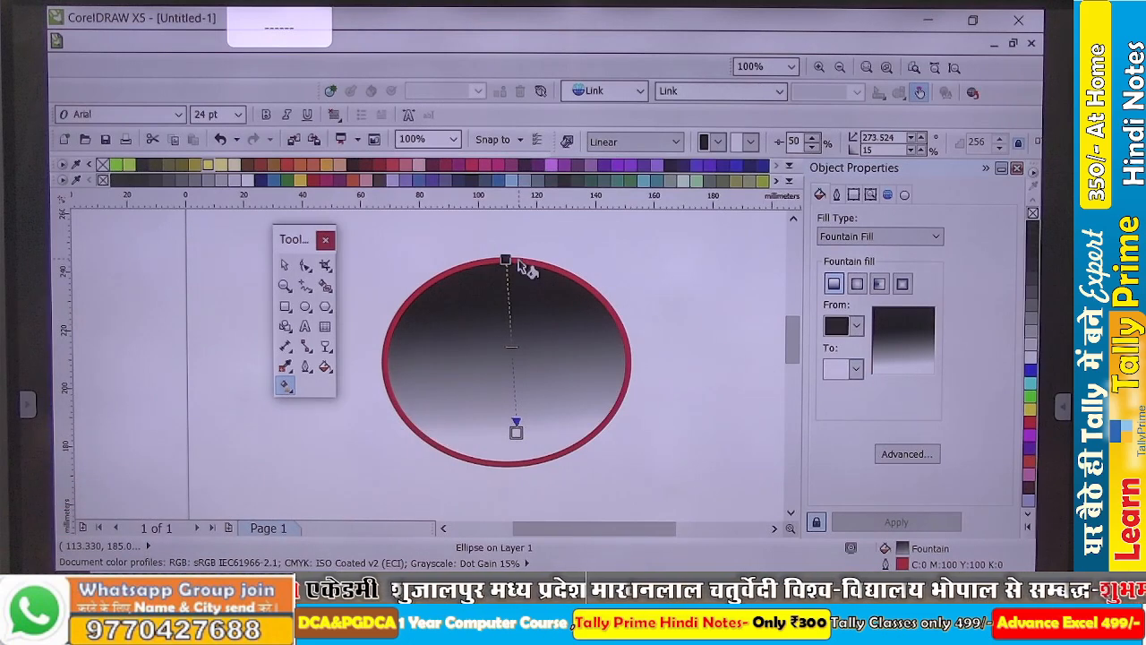
- Color the gradient's start node golden orange and its end node crimson, and dismiss the low battery warning
click(328, 166)
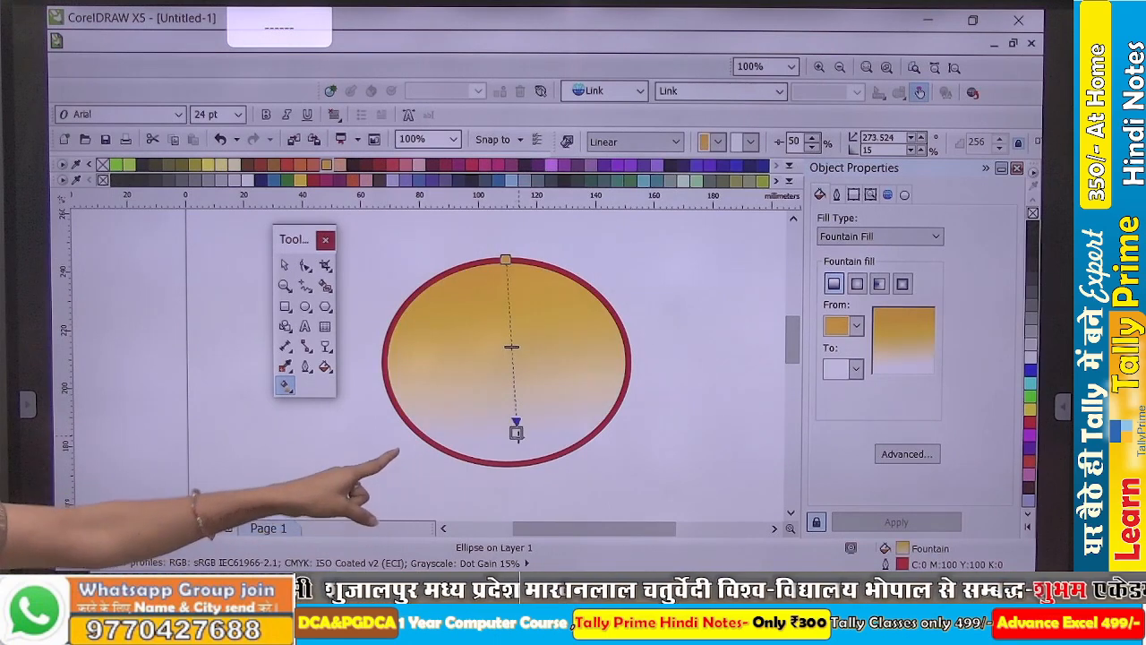
click(445, 166)
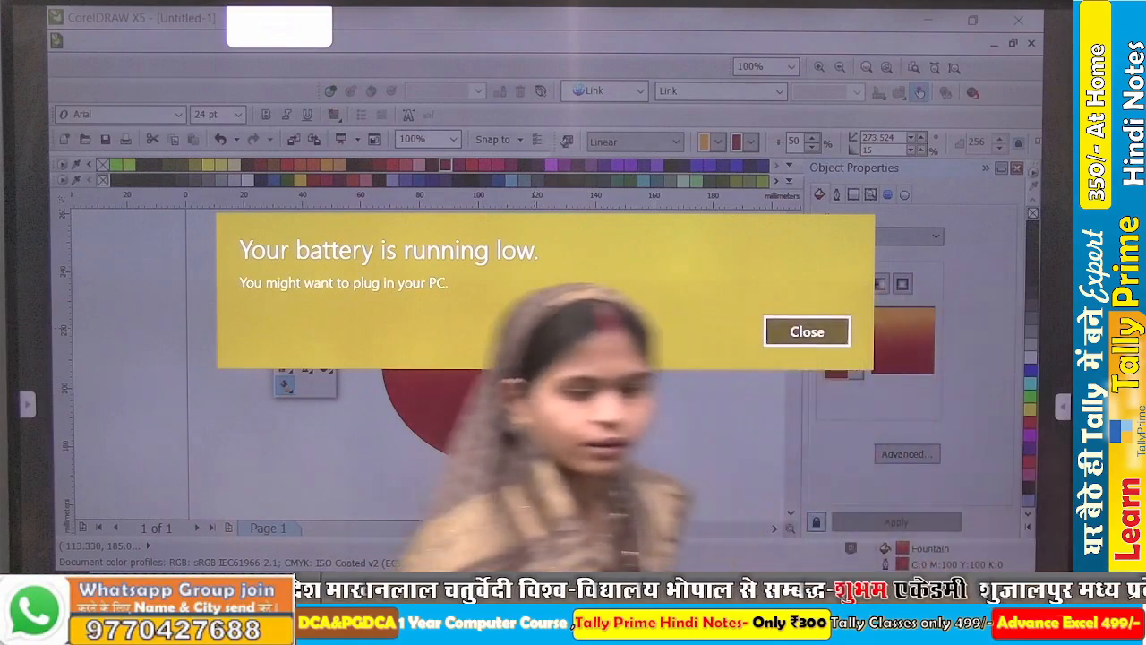
key(Return)
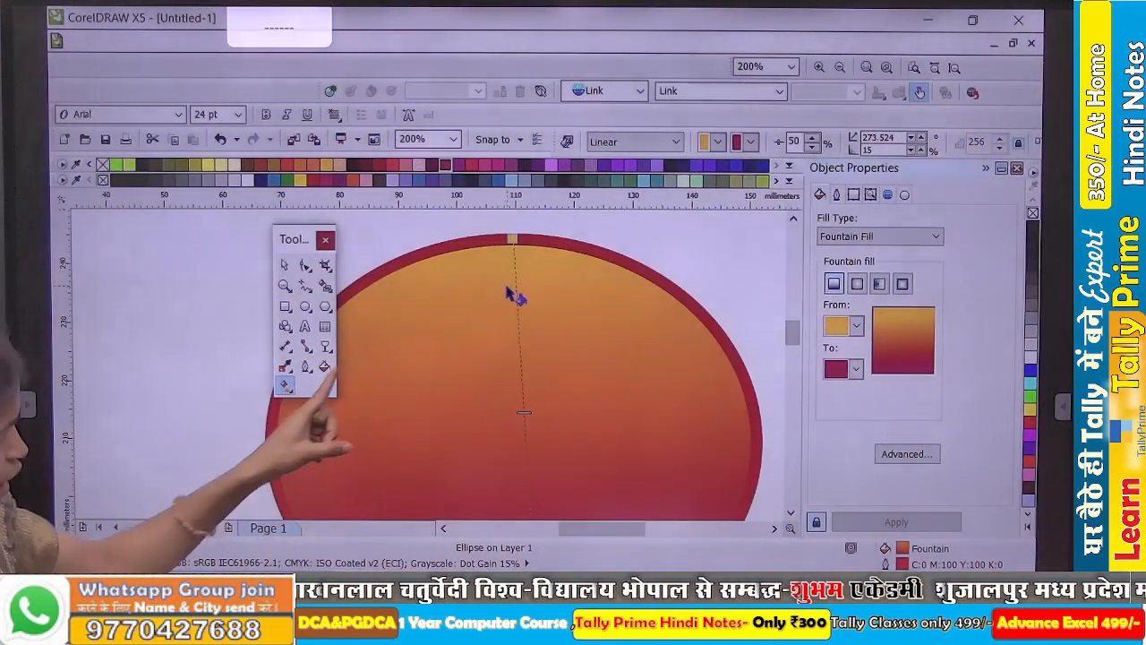
- Add an intermediate color node on the ellipse's gradient line between the start and the midpoint, and color it yellow
scroll(526, 326, up, 1)
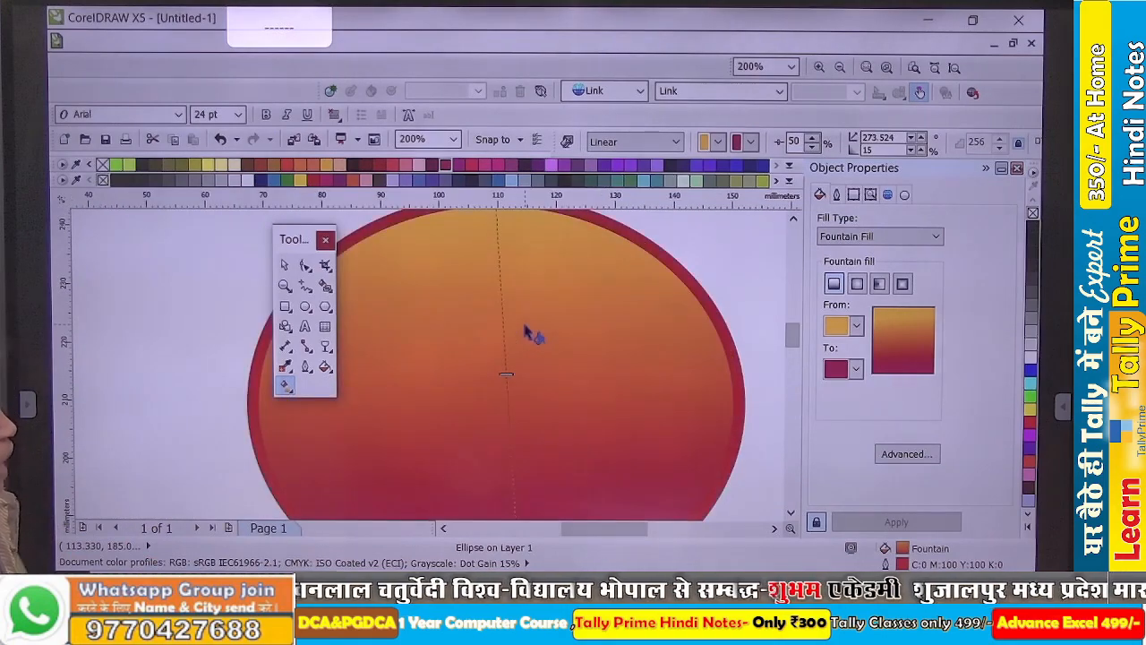
scroll(526, 326, down, 1)
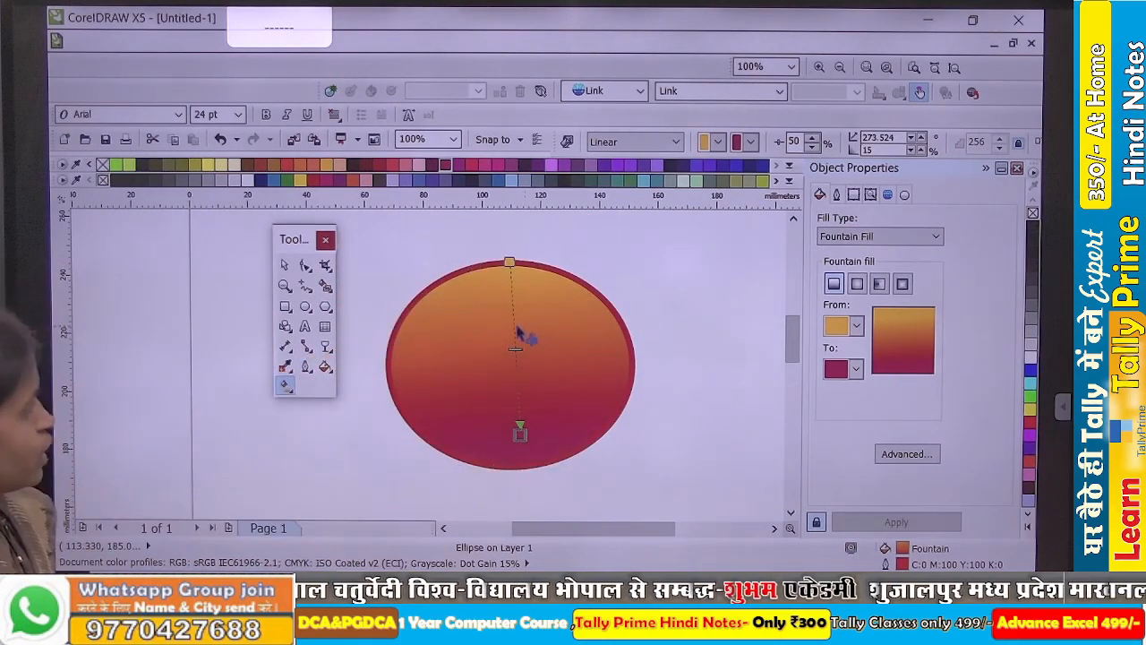
scroll(526, 331, up, 2)
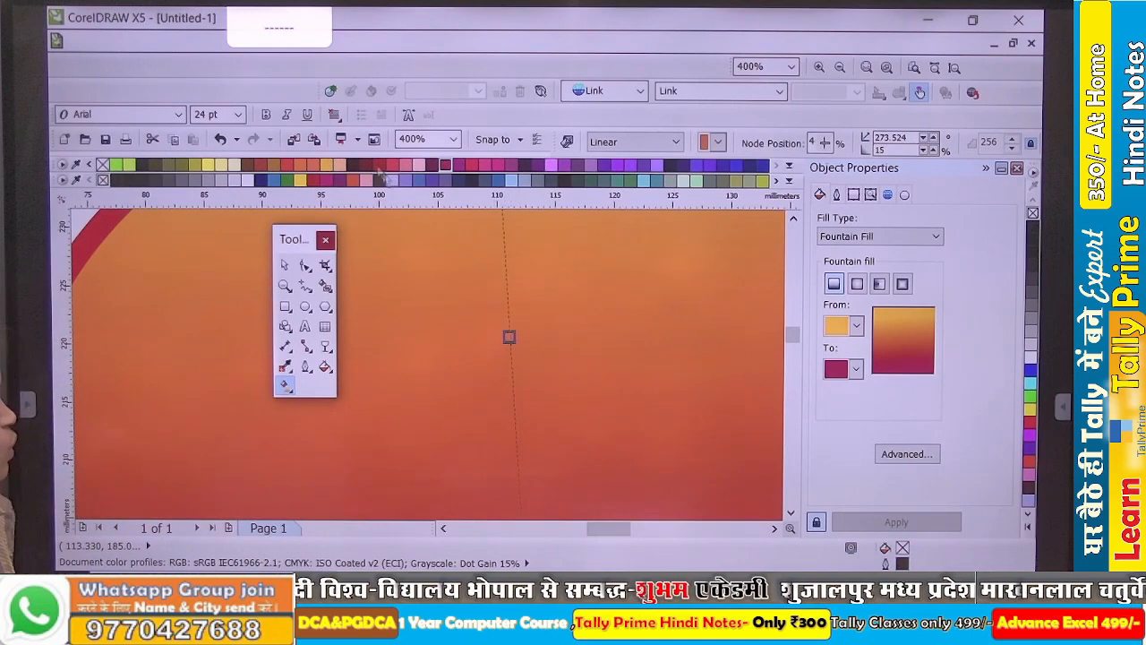
click(302, 184)
scroll(460, 381, down, 2)
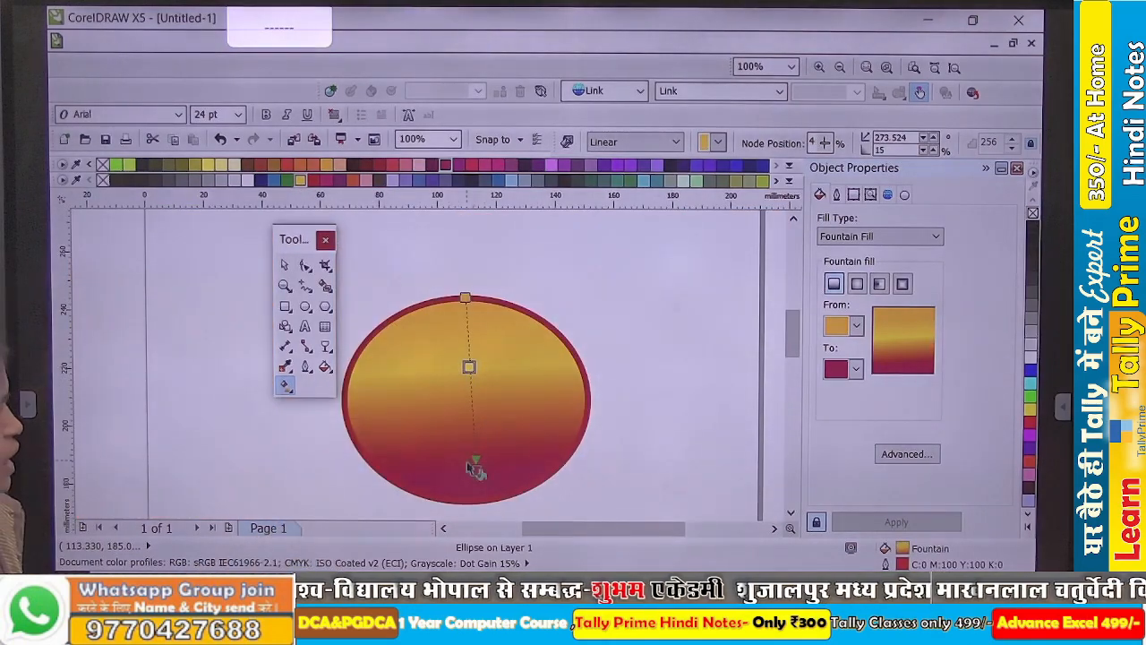
scroll(466, 343, up, 1)
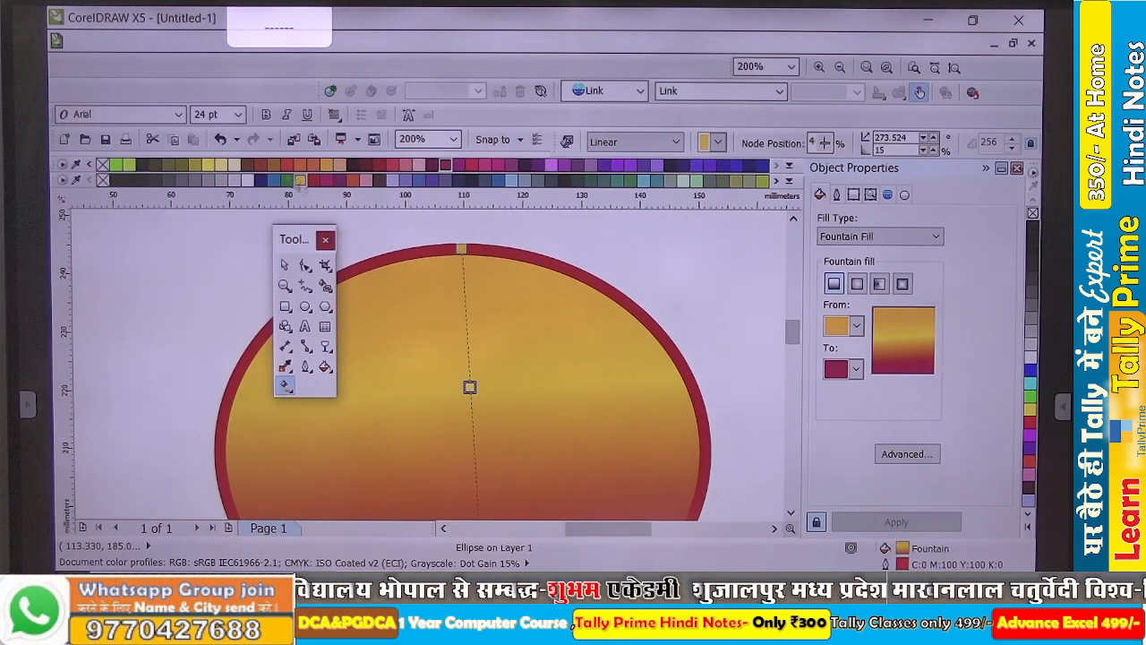
- Color the intermediate node of the ellipse's gradient blue
click(275, 180)
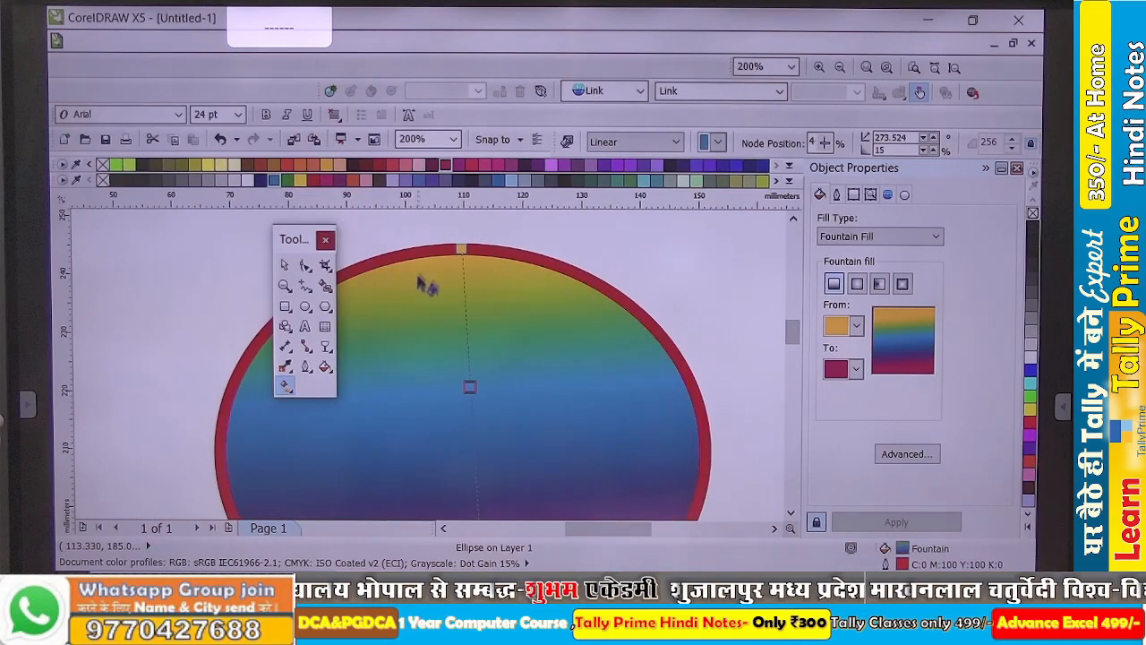
scroll(428, 279, down, 1)
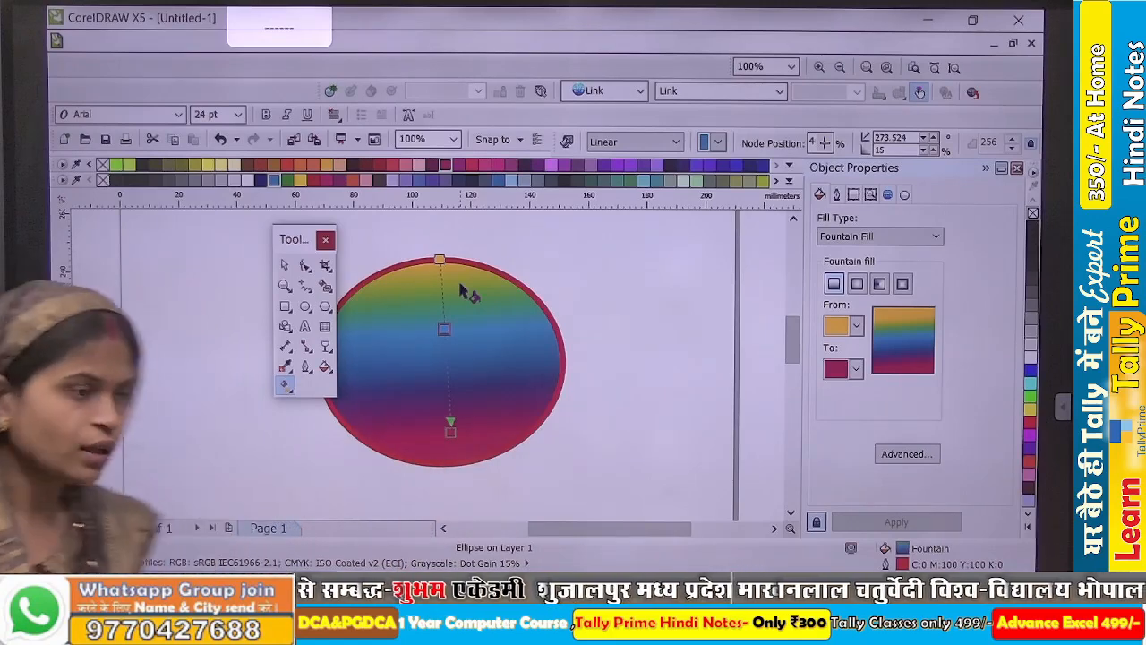
click(293, 400)
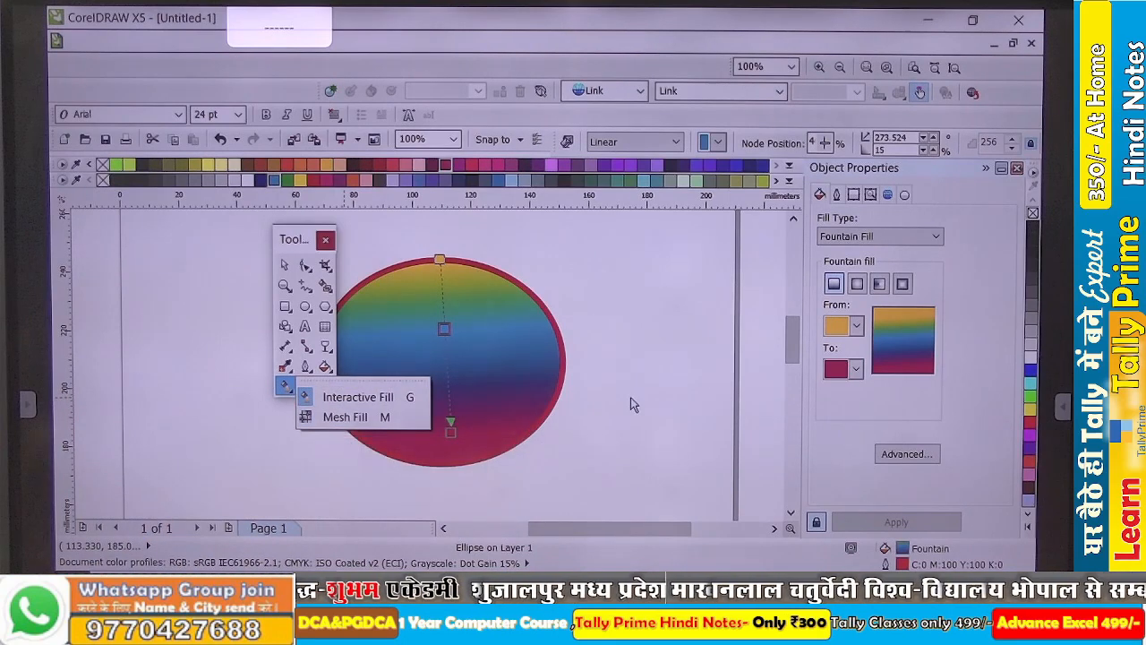
scroll(597, 405, down, 1)
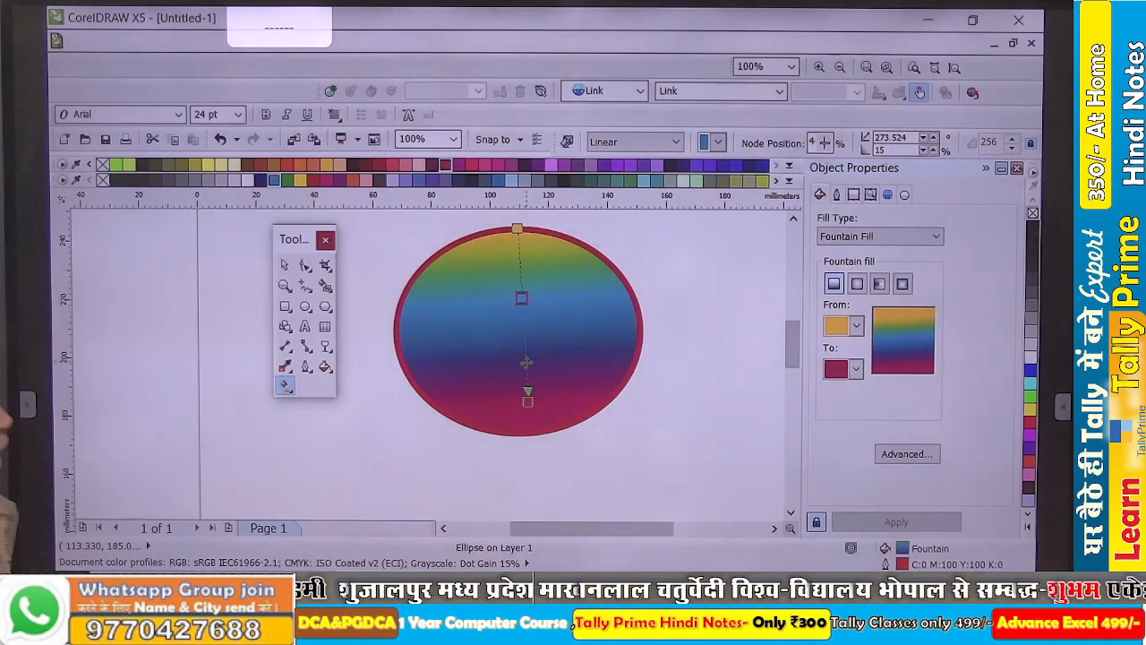
- Activate Mesh Fill on the ellipse and undo its gradient coloring until it has no fill
click(295, 395)
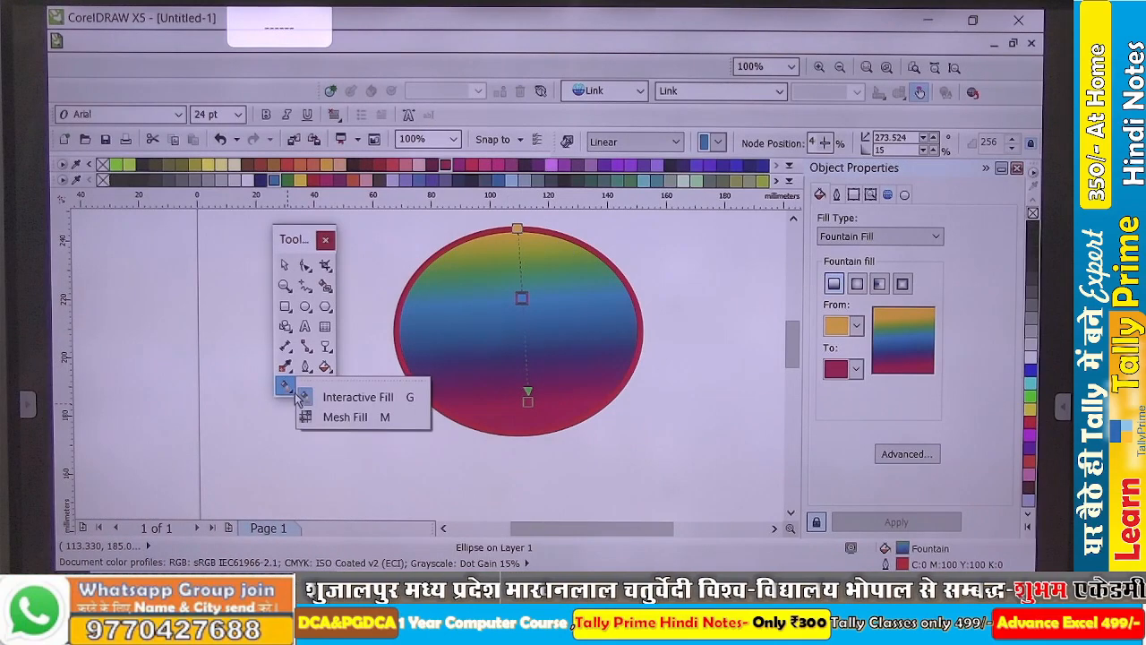
click(345, 417)
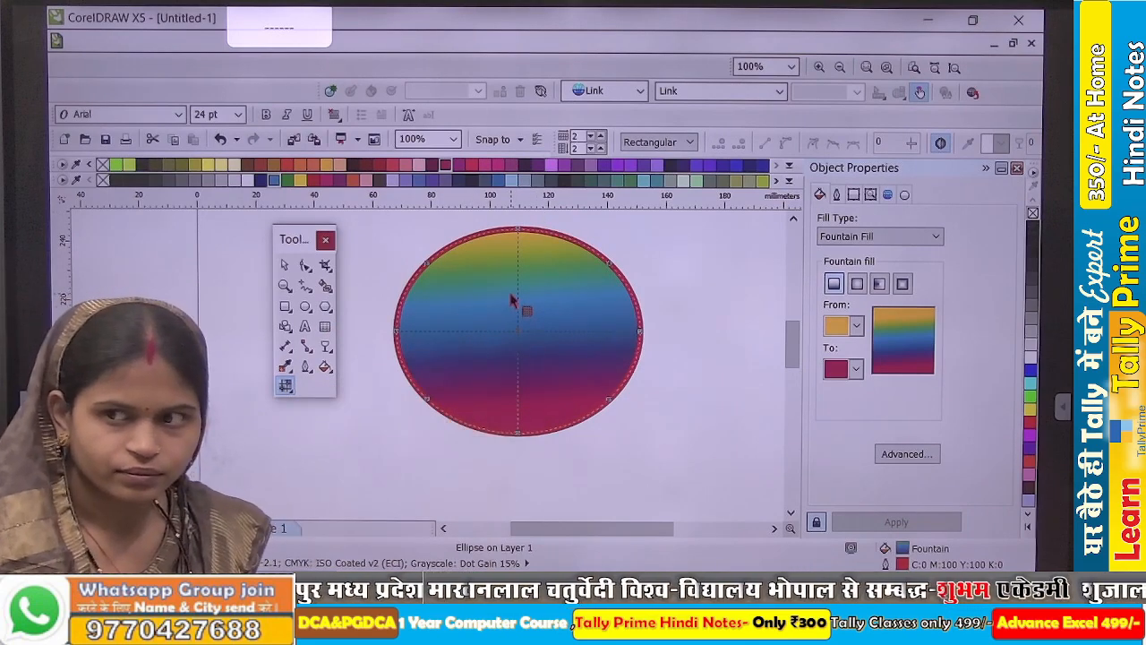
key(ctrl+z)
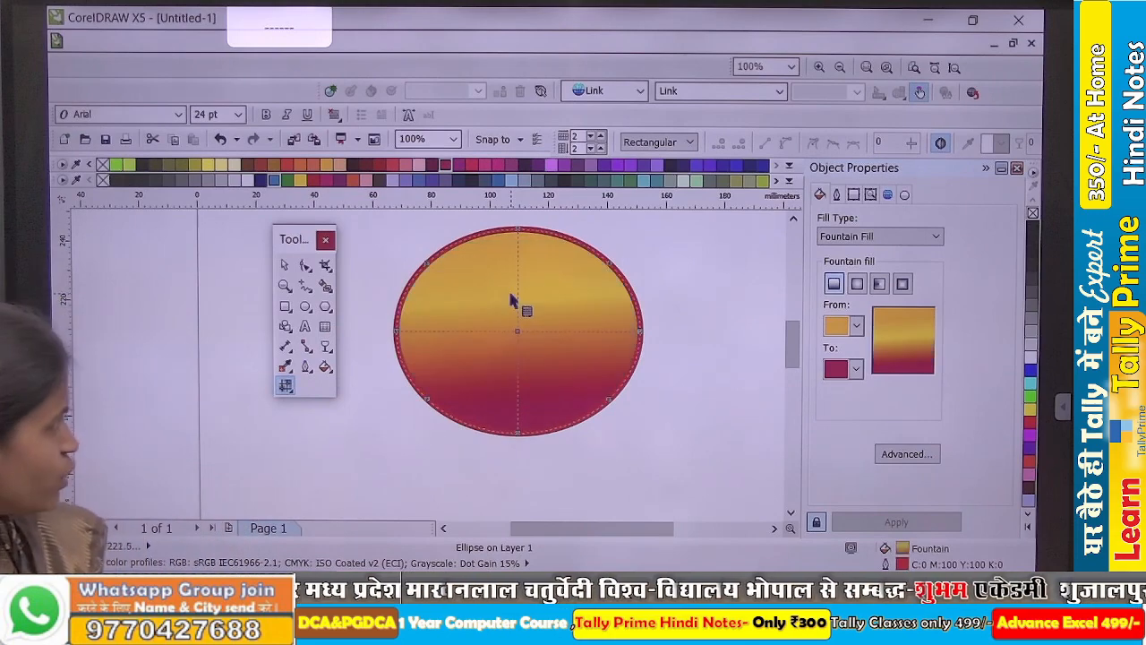
key(ctrl+z)
key(ctrl+z)
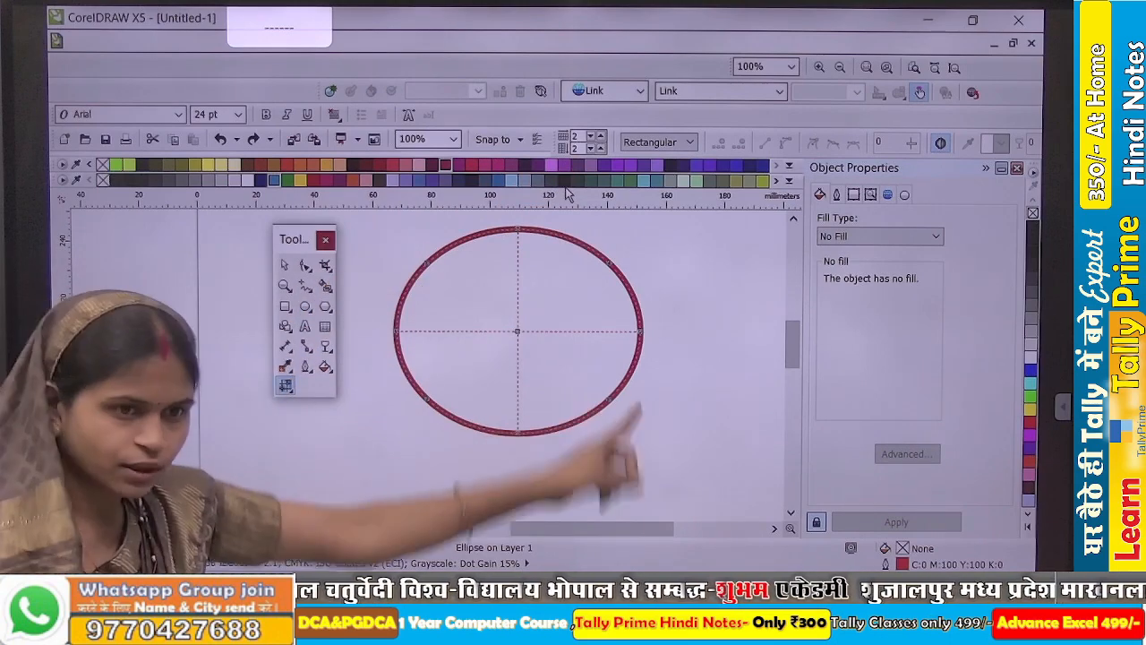
- Set the ellipse's mesh grid to 6 columns
click(601, 133)
click(602, 133)
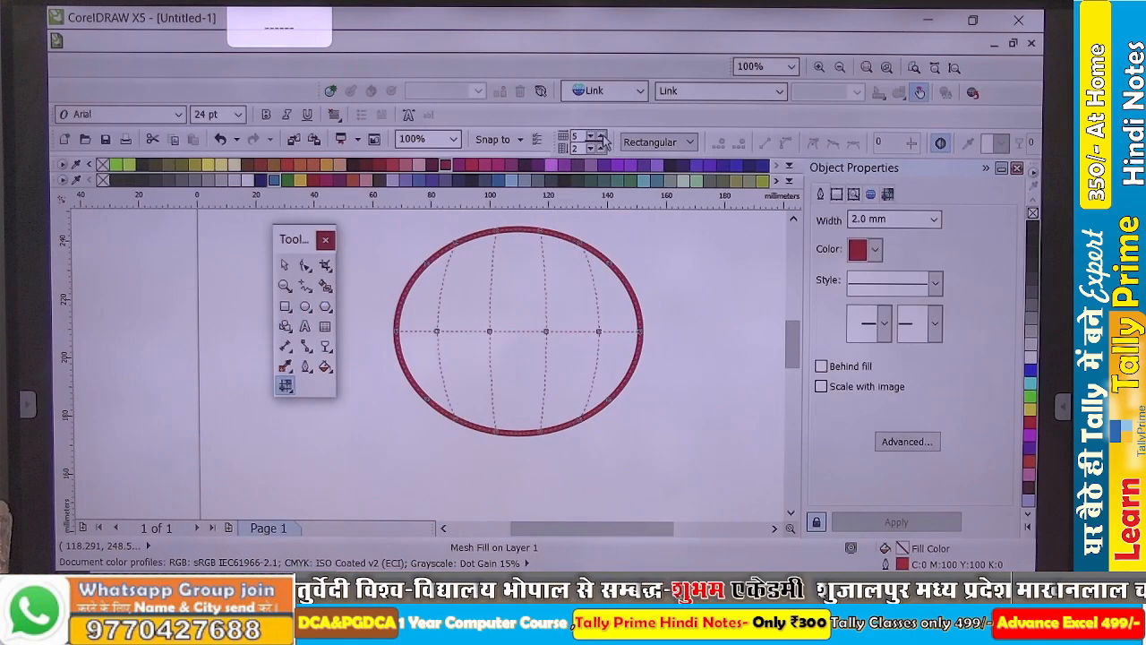
click(602, 133)
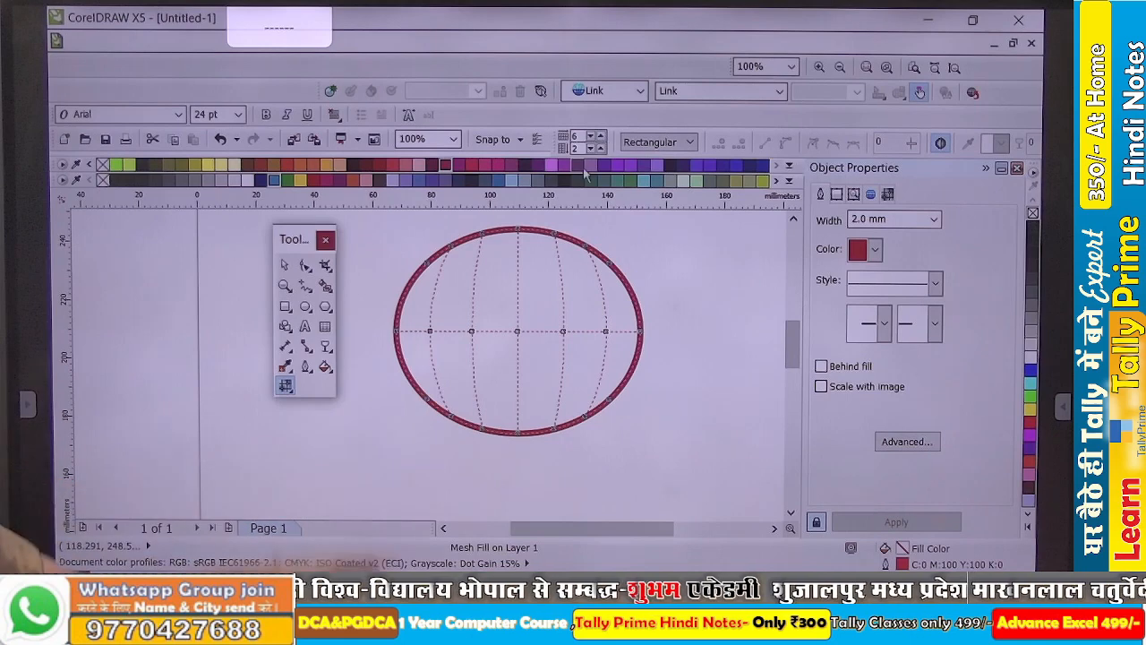
scroll(537, 238, up, 1)
scroll(581, 276, down, 1)
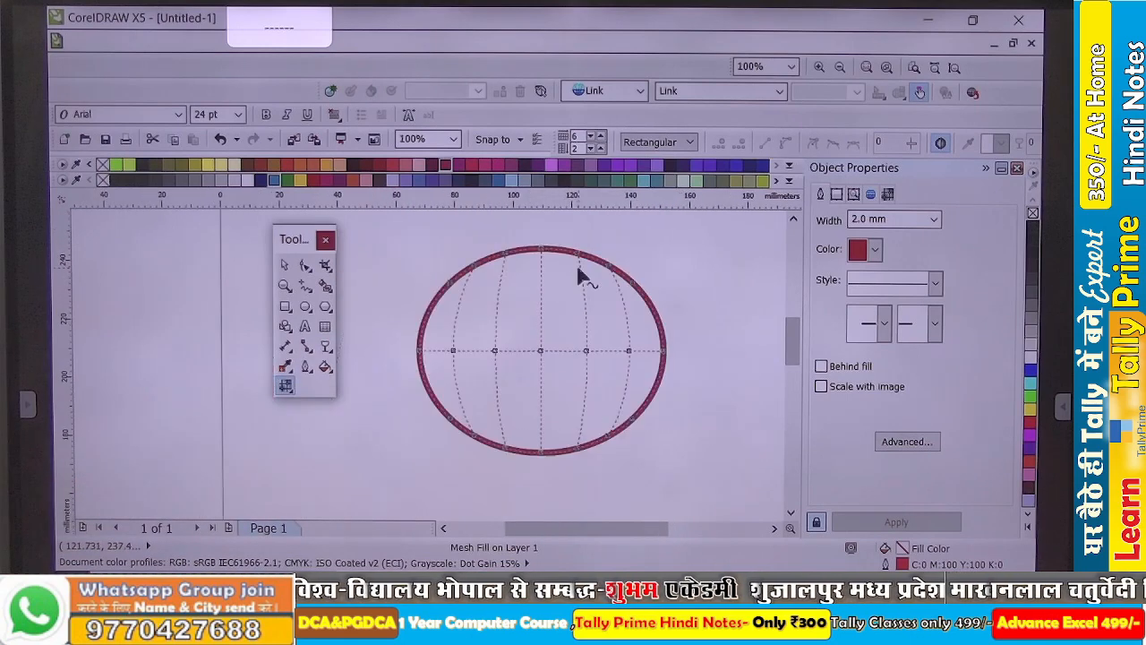
- Color the ellipse's upper mesh patches teal (C60 Y20) in the rightmost, blue (C100 M20) in the leftmost and yellow (Y100) in the third from left
click(643, 320)
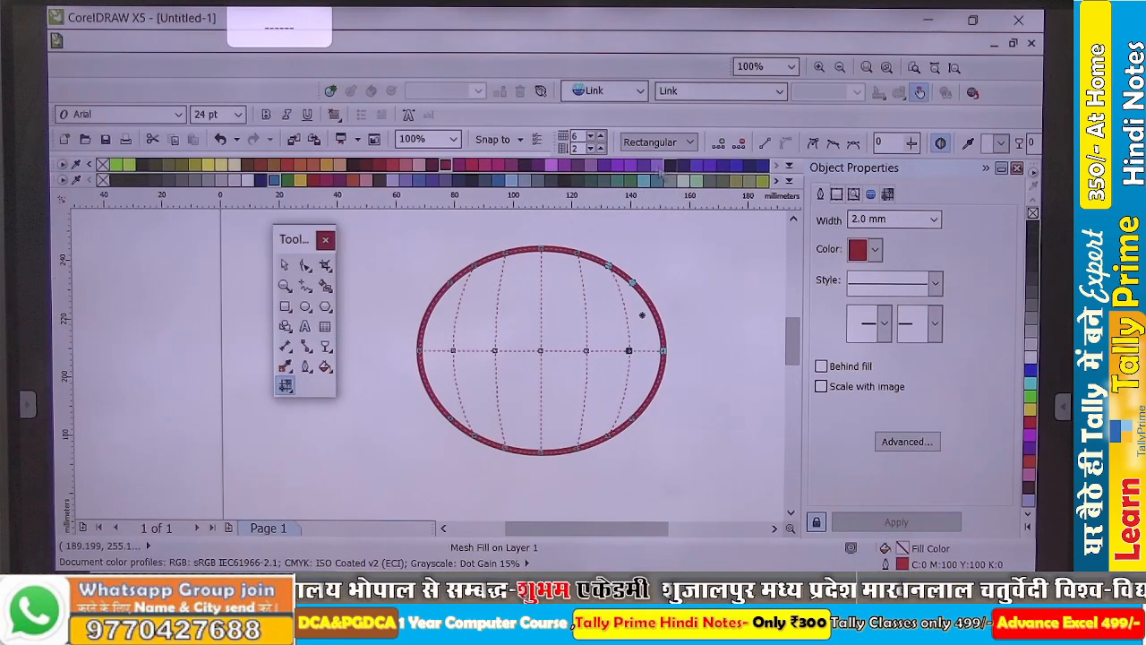
click(642, 181)
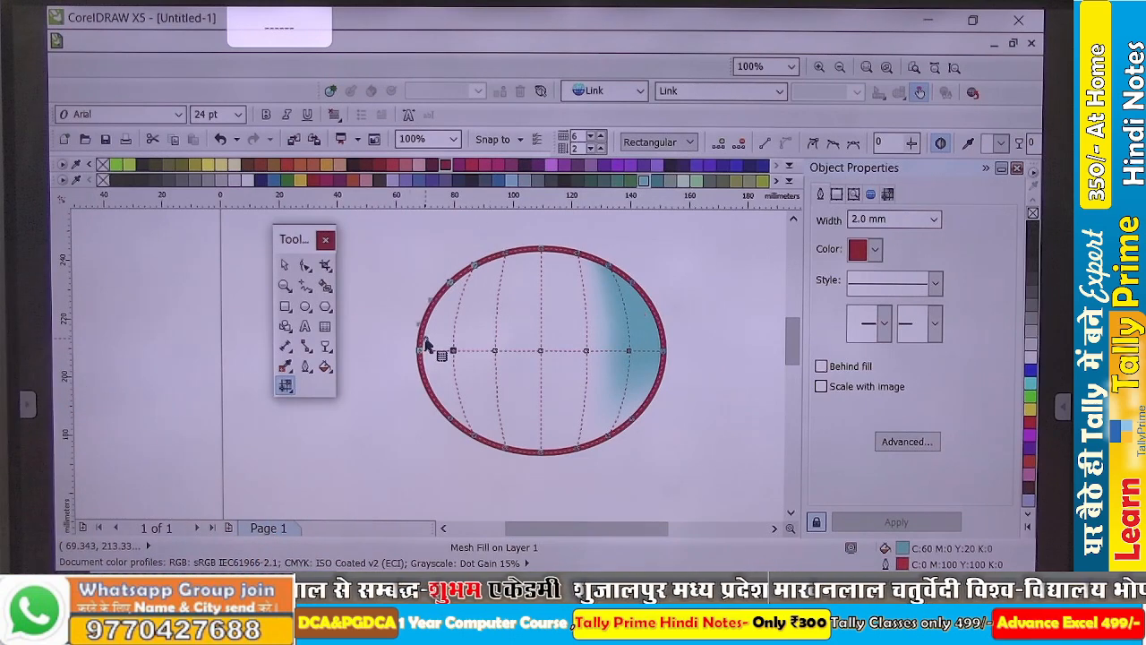
click(499, 180)
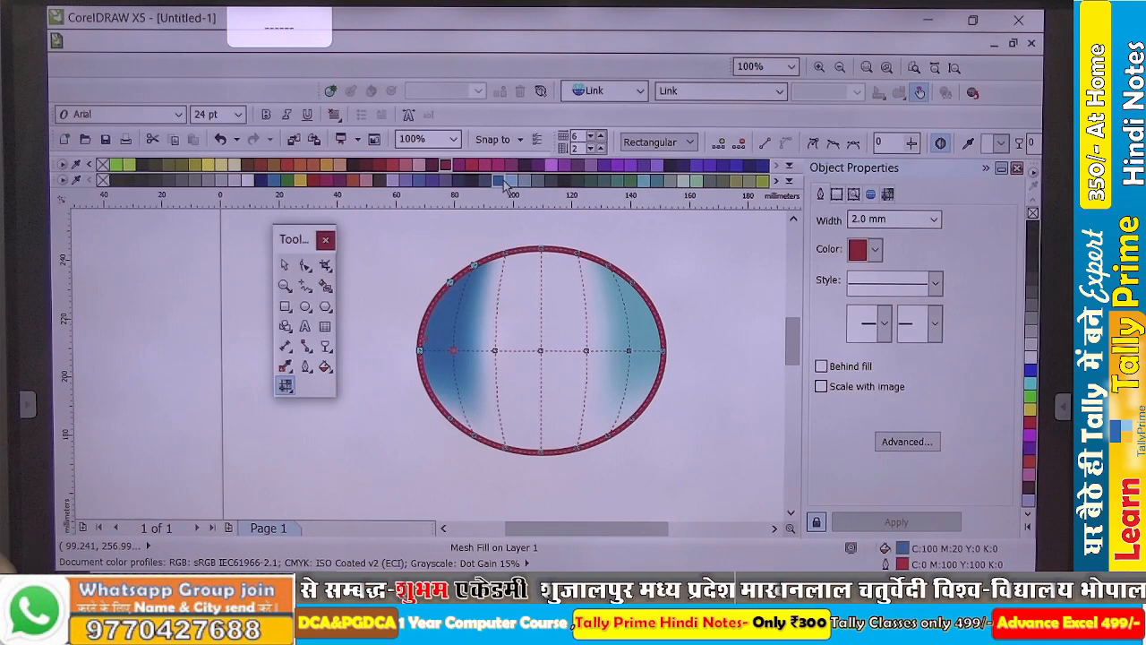
click(534, 296)
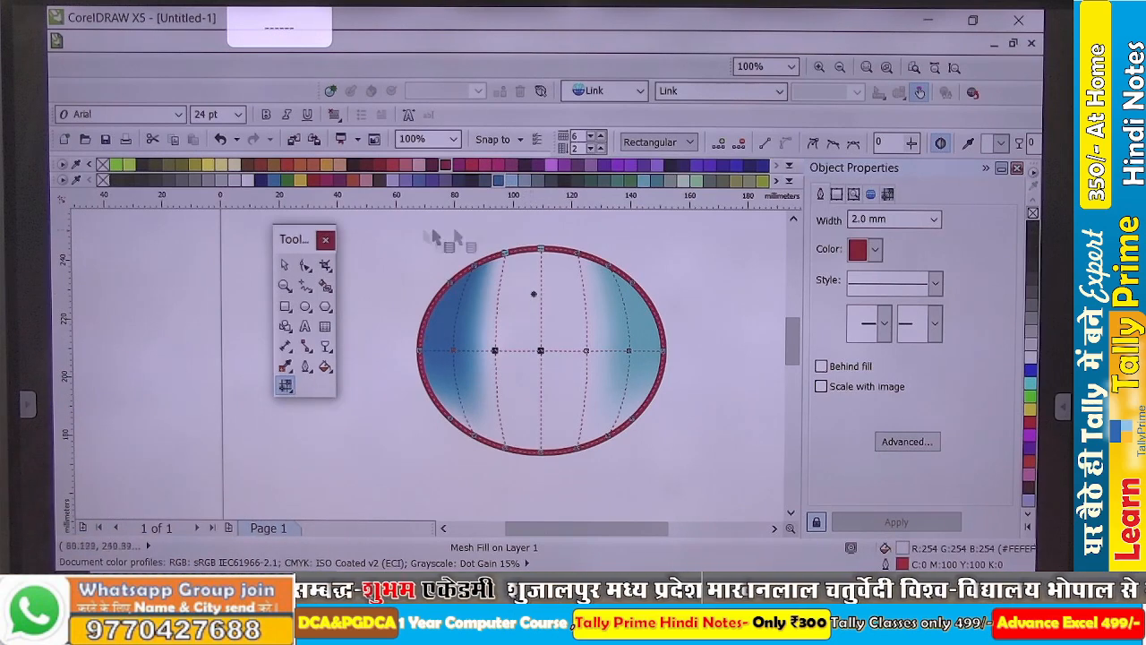
click(303, 182)
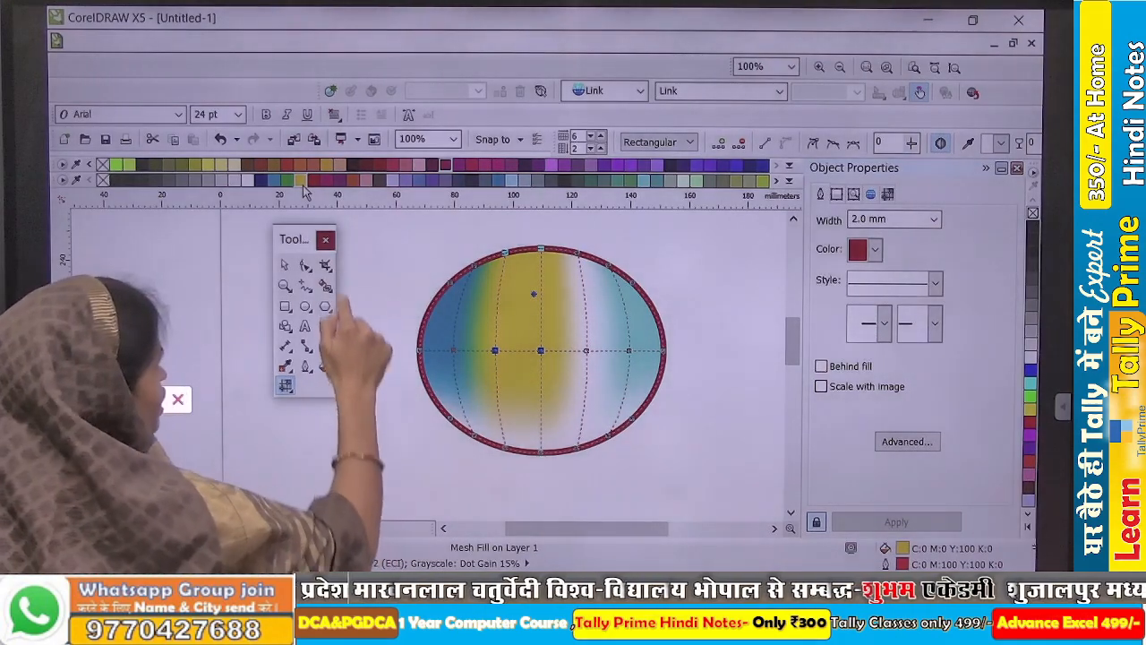
- Sketch a tall strip with one scalloped edge beside the ellipse using the screen annotation pen, and discard the annotation
mouse_move(350, 253)
mouse_down()
mouse_move(343, 458)
mouse_move(404, 246)
mouse_up()
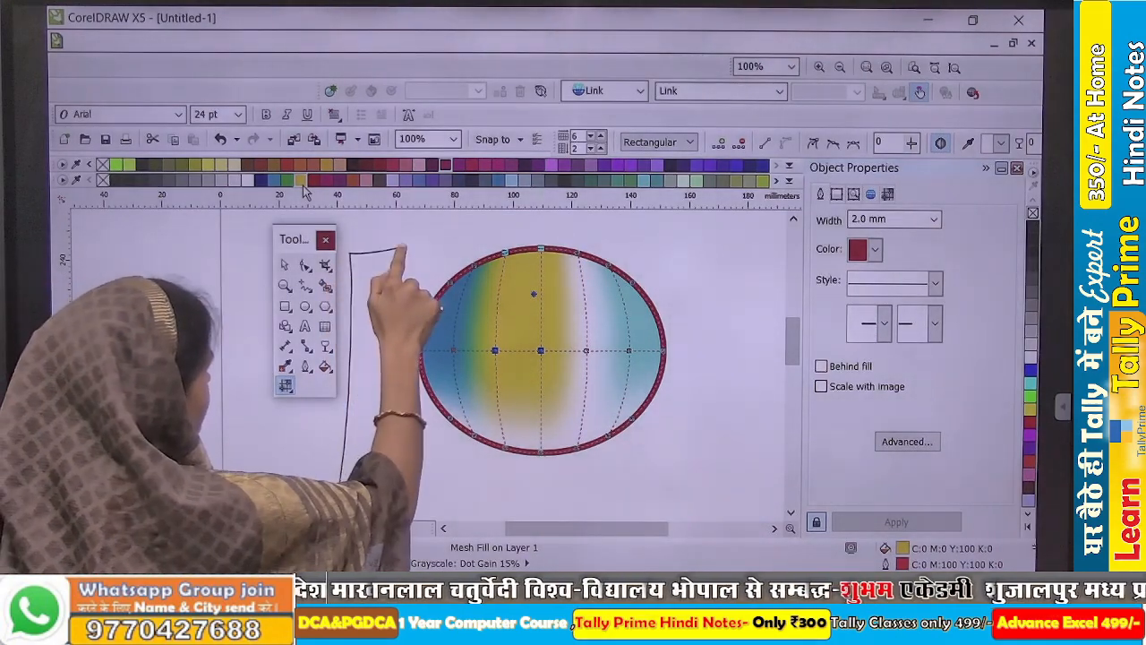
drag(343, 458, 339, 491)
drag(339, 491, 394, 495)
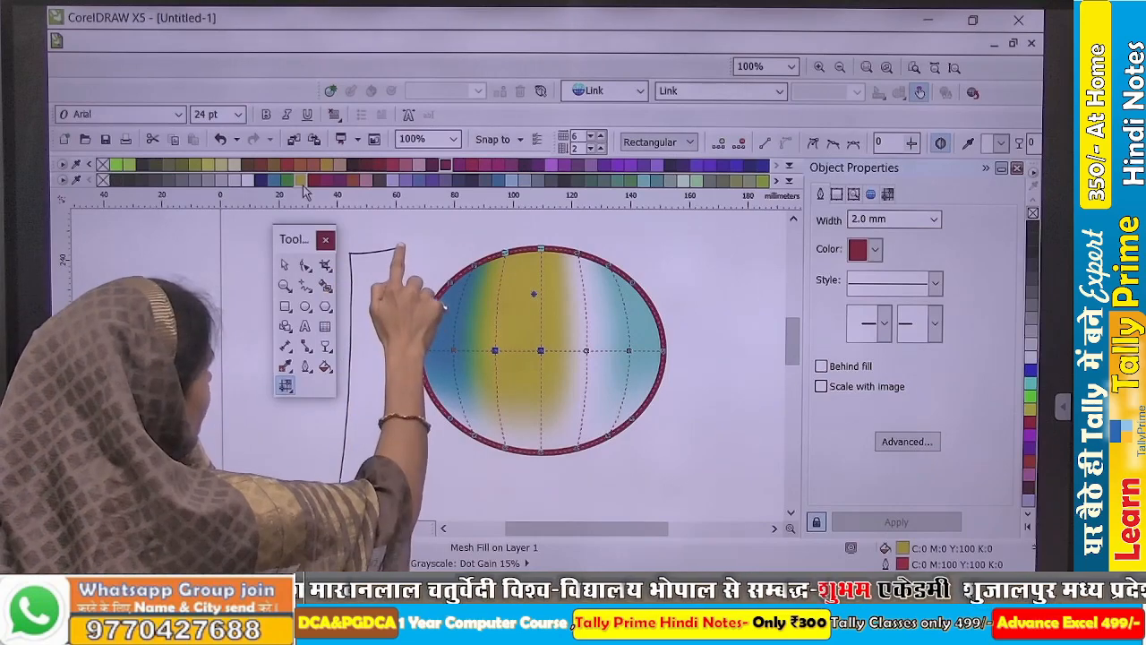
mouse_move(404, 246)
mouse_down()
mouse_move(408, 428)
mouse_move(397, 449)
mouse_move(394, 495)
mouse_up()
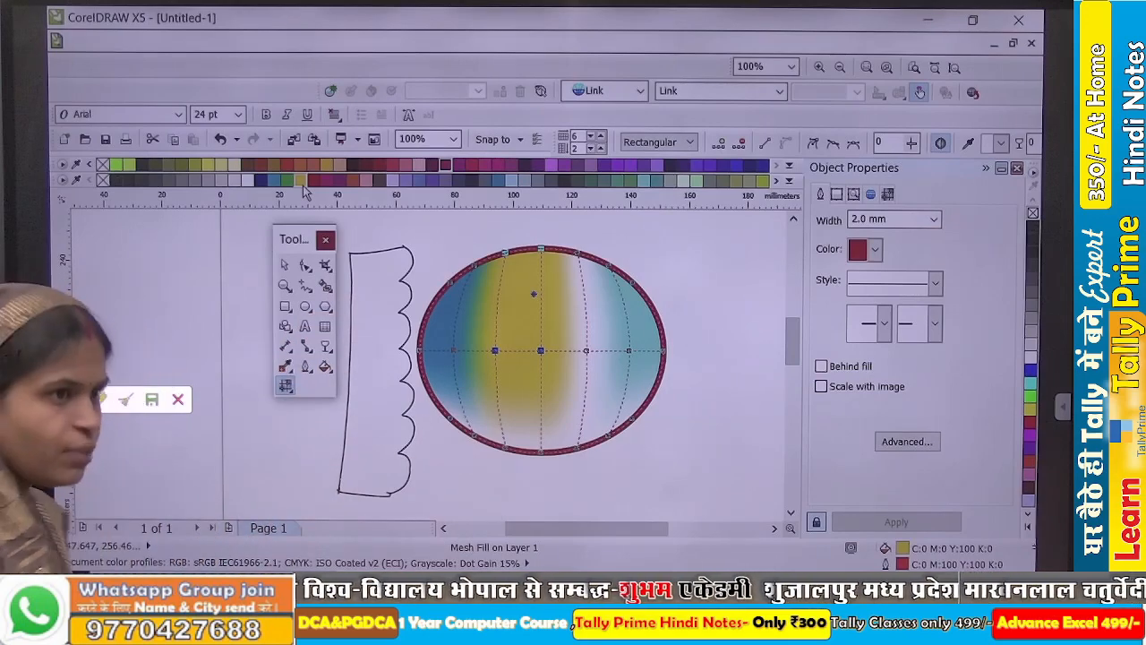
click(178, 399)
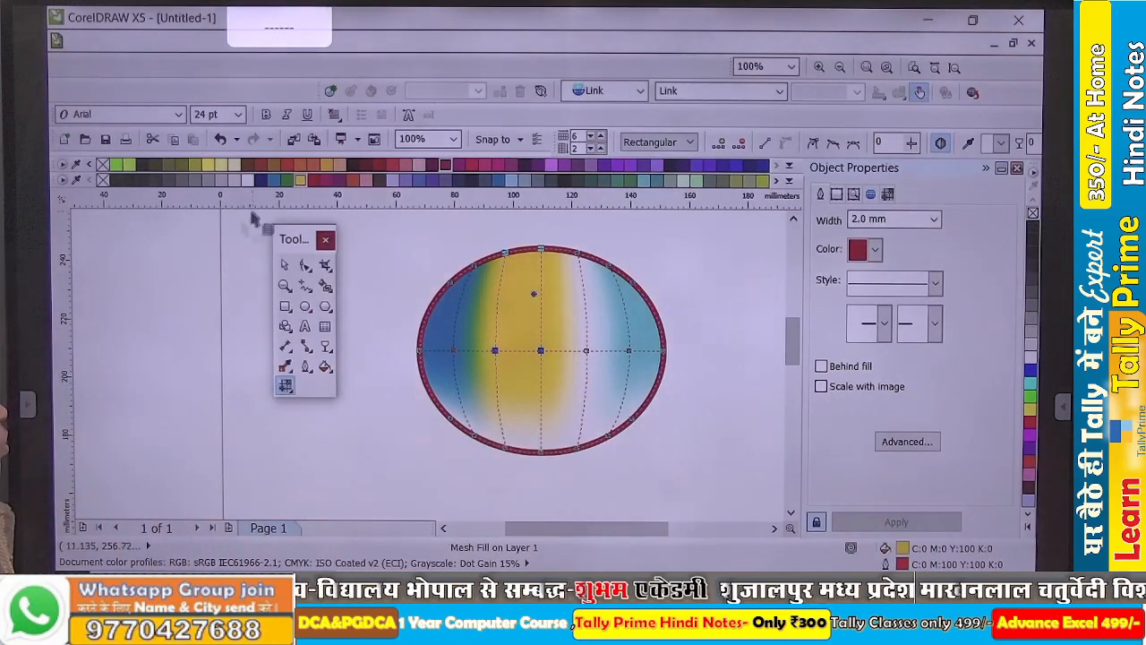
- Delete the mesh-filled ellipse and draw a rectangle about 104 mm wide and 32 mm high in its place
click(283, 267)
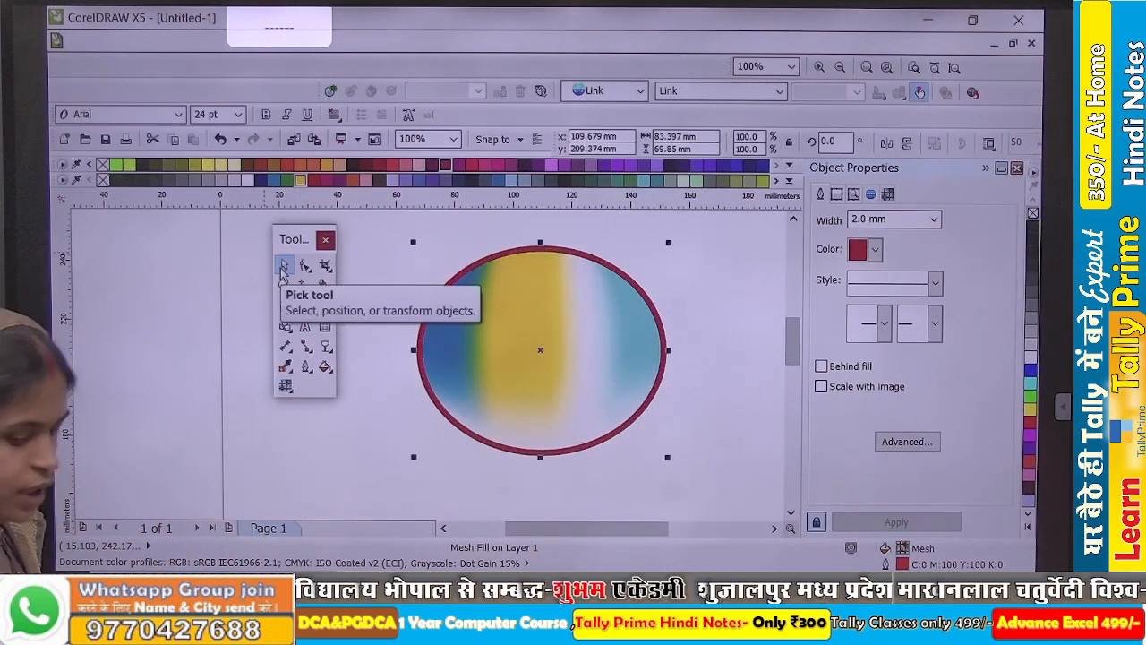
key(Delete)
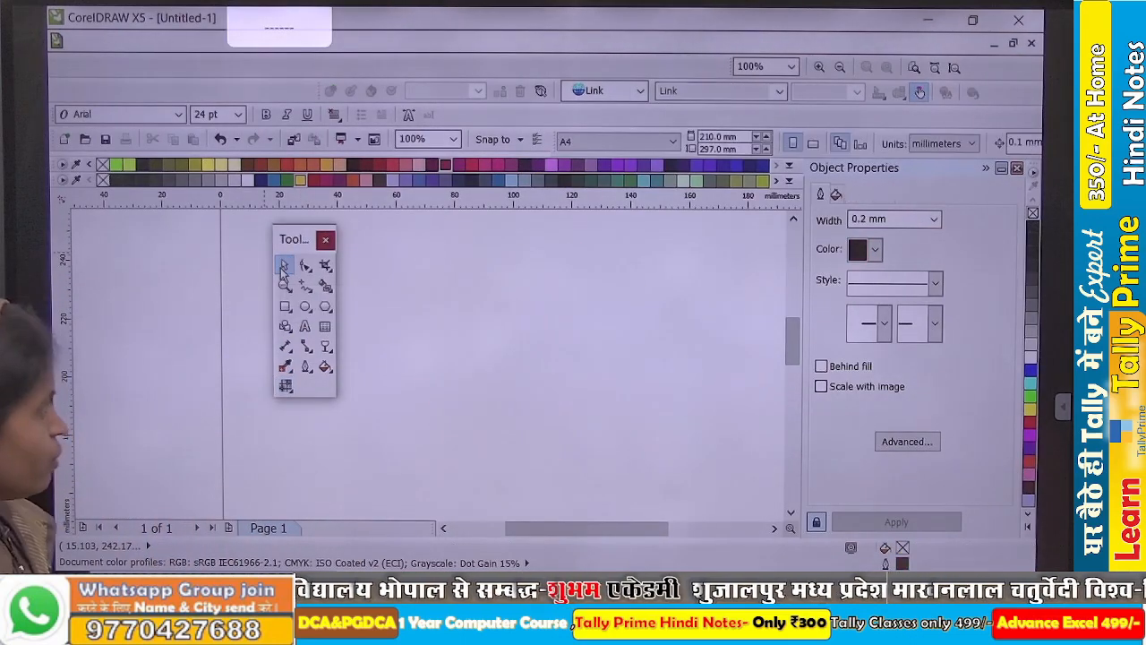
click(285, 306)
drag(372, 280, 698, 375)
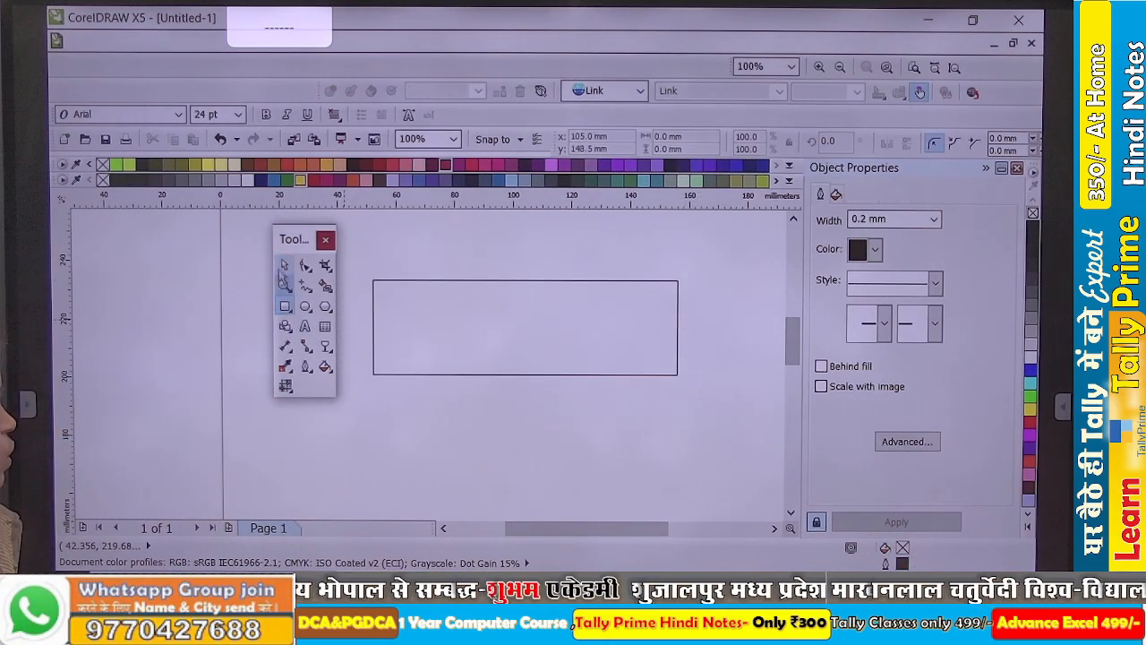
click(283, 265)
click(481, 324)
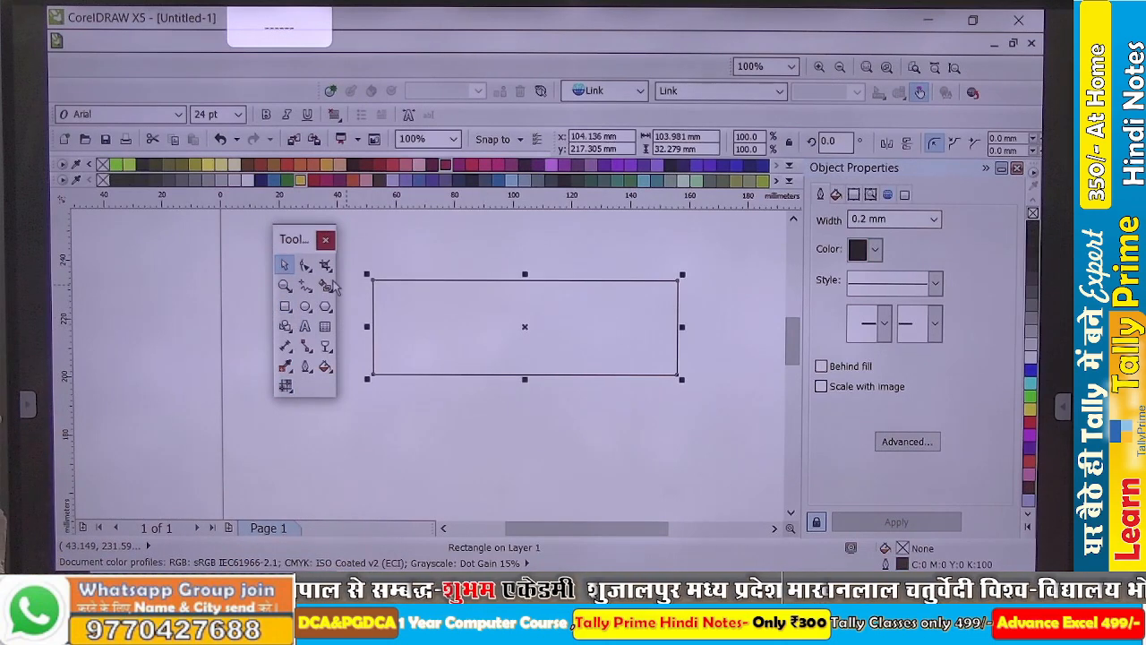
- Activate Mesh Fill on the rectangle and set its grid to 11 columns
click(286, 385)
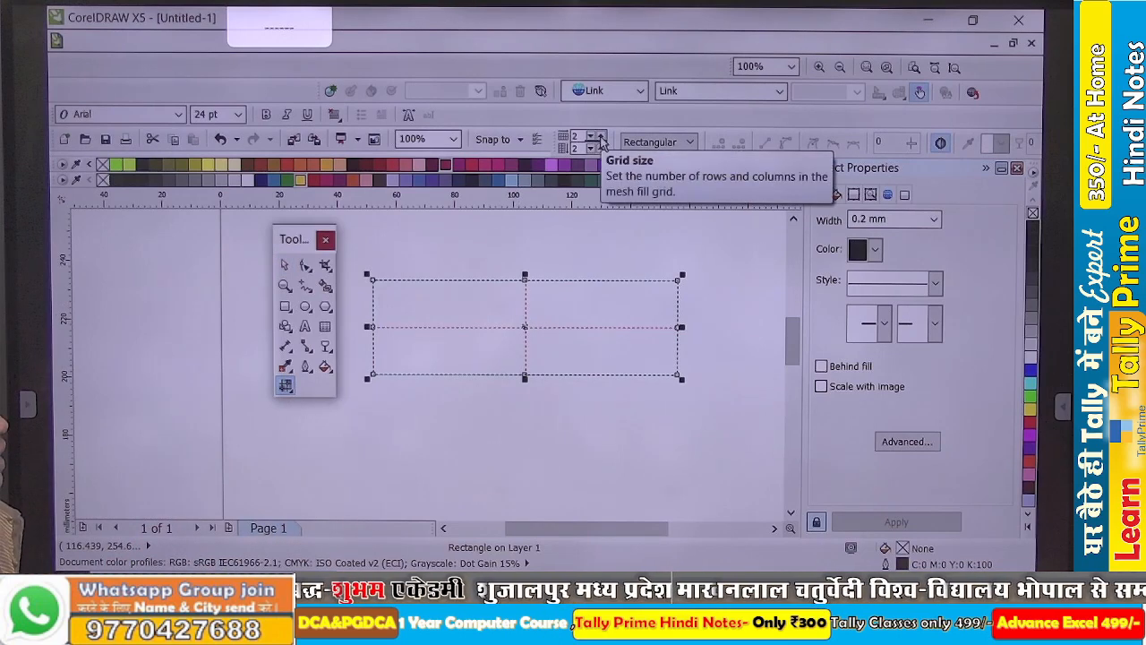
click(601, 136)
click(601, 135)
click(601, 136)
click(601, 135)
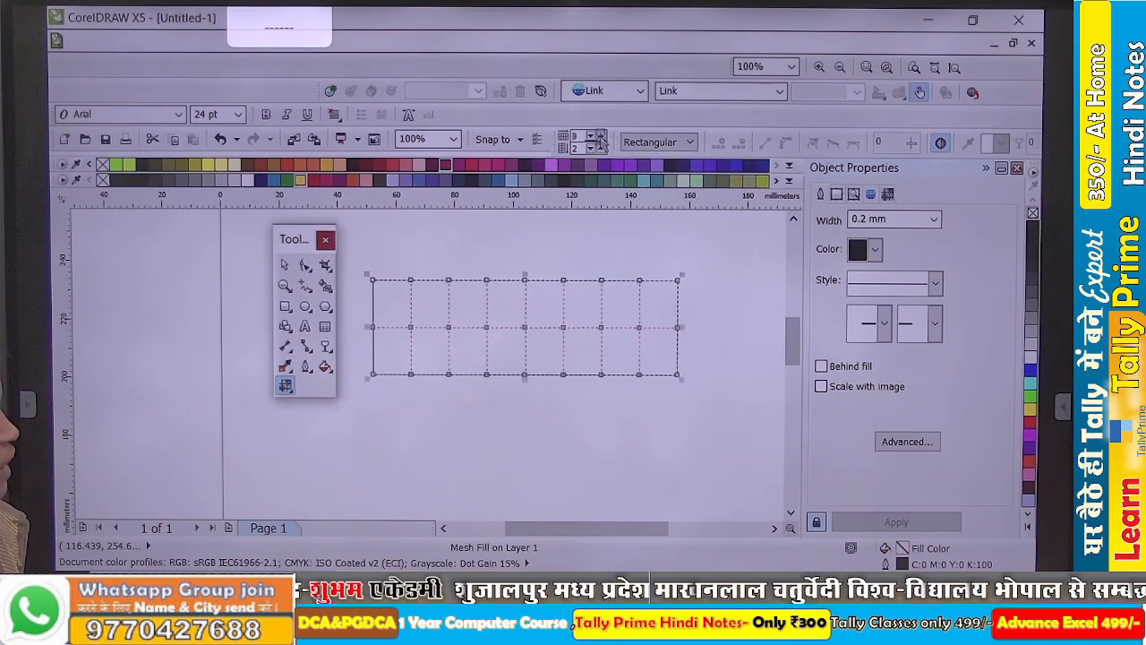
click(601, 135)
click(600, 135)
click(601, 136)
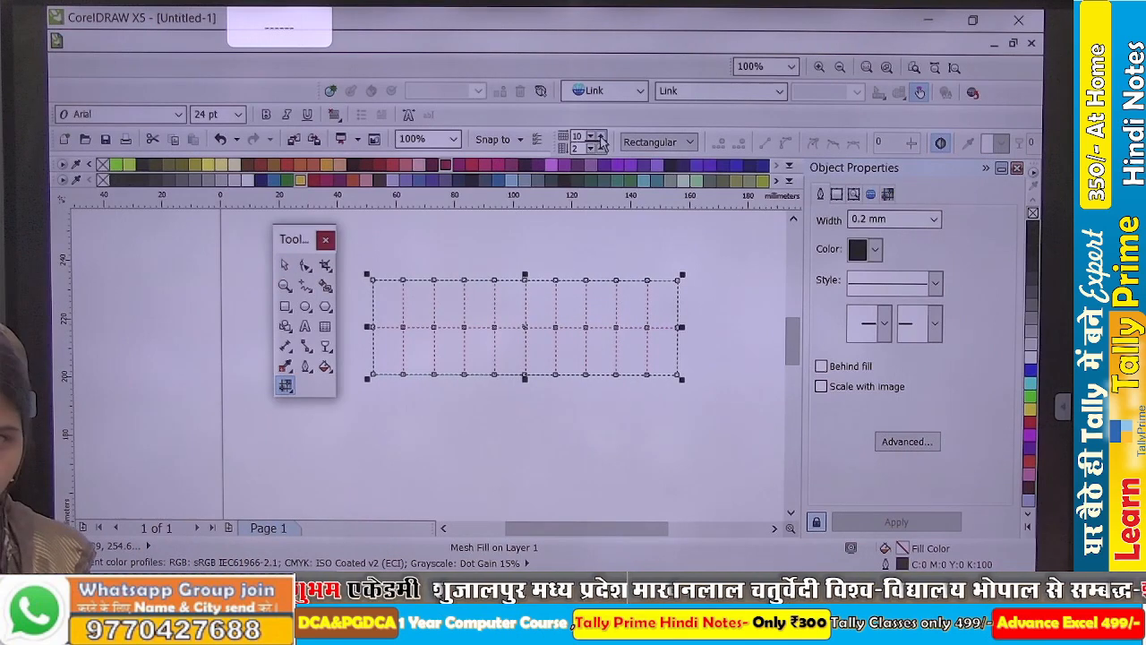
click(600, 135)
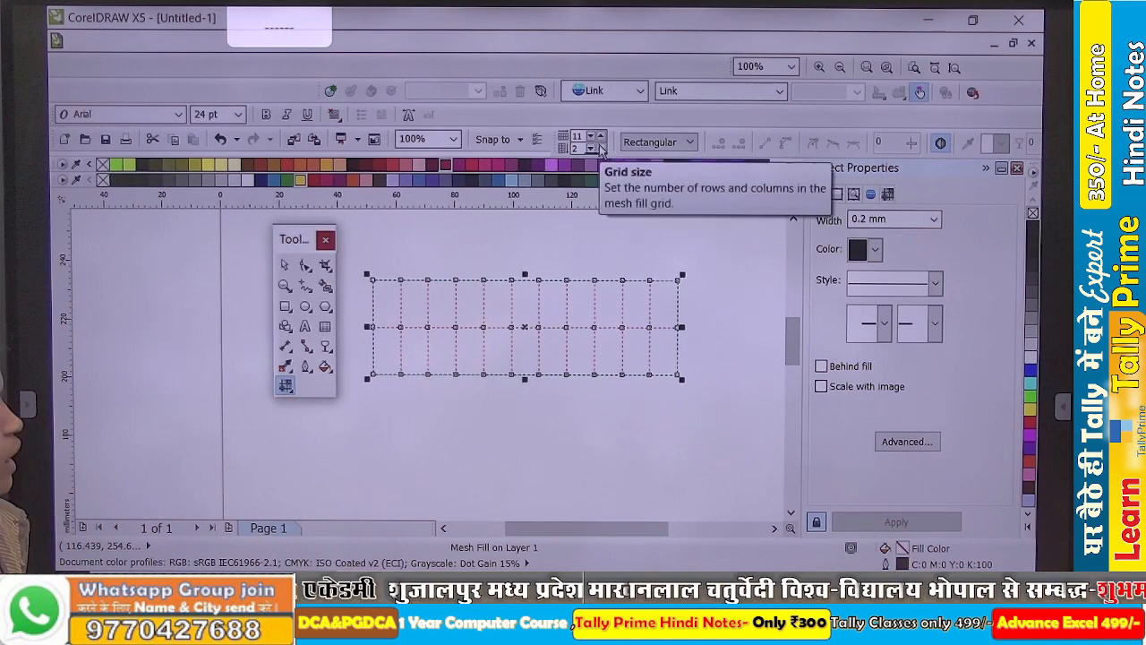
- Set the number of rows in the rectangle's mesh grid to 7
click(601, 146)
click(601, 146)
click(600, 146)
click(601, 146)
click(601, 146)
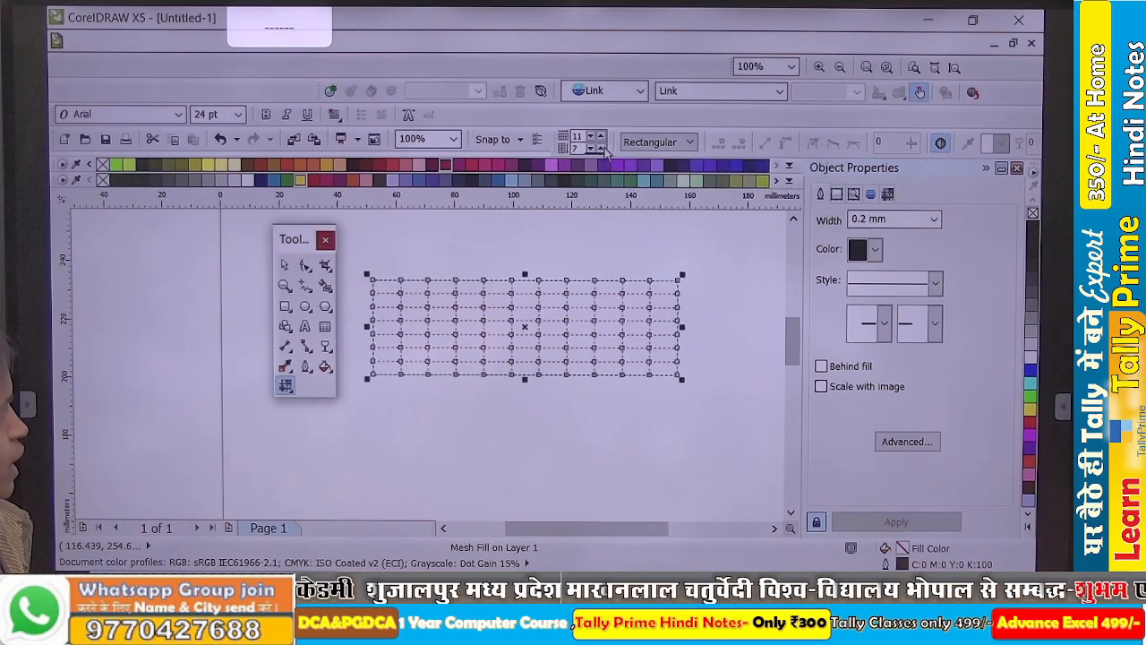
- Bend alternate lower-edge segments of the mesh rectangle upward, starting from its left corner, to form the first three arches
scroll(403, 361, up, 1)
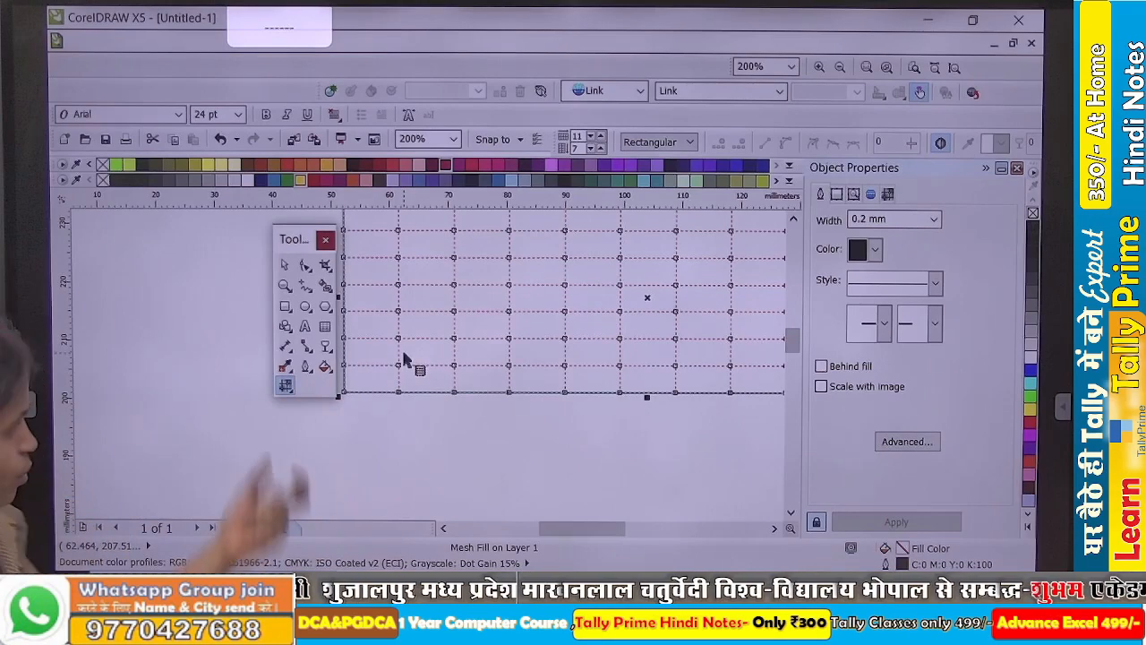
scroll(432, 356, down, 1)
scroll(385, 377, up, 1)
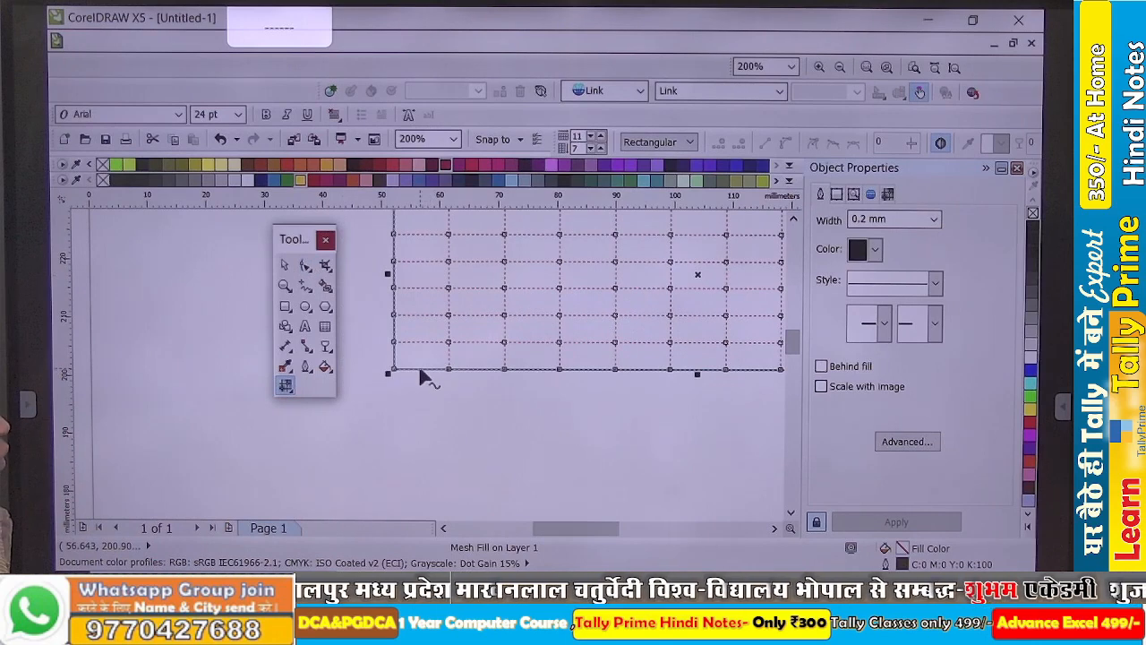
drag(419, 366, 416, 365)
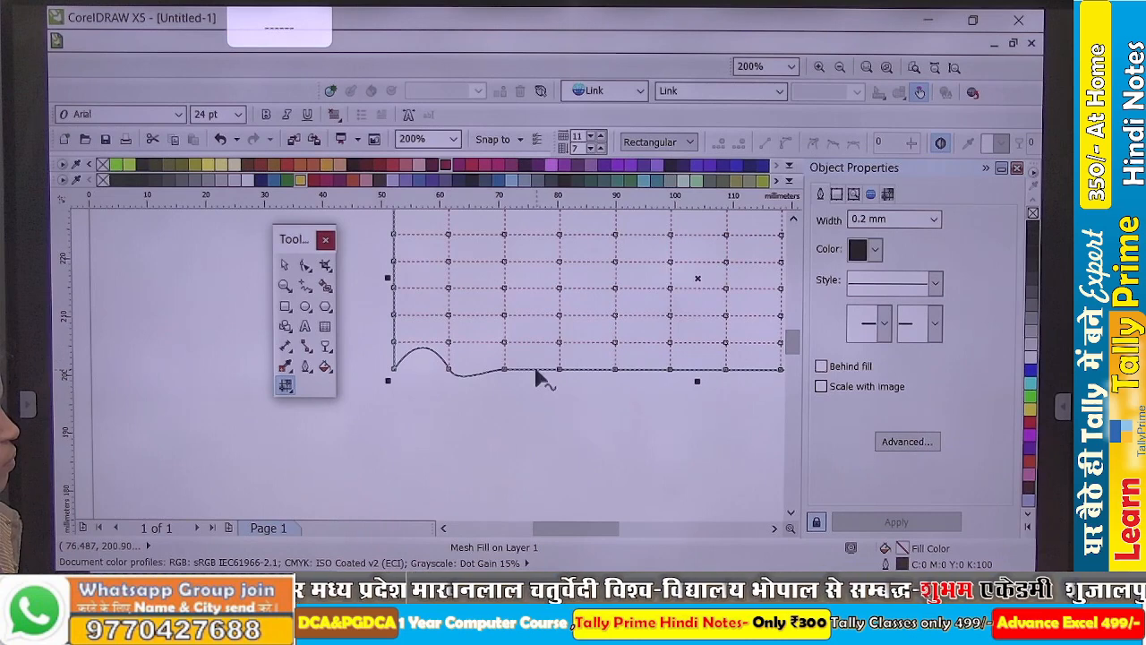
drag(538, 356, 535, 351)
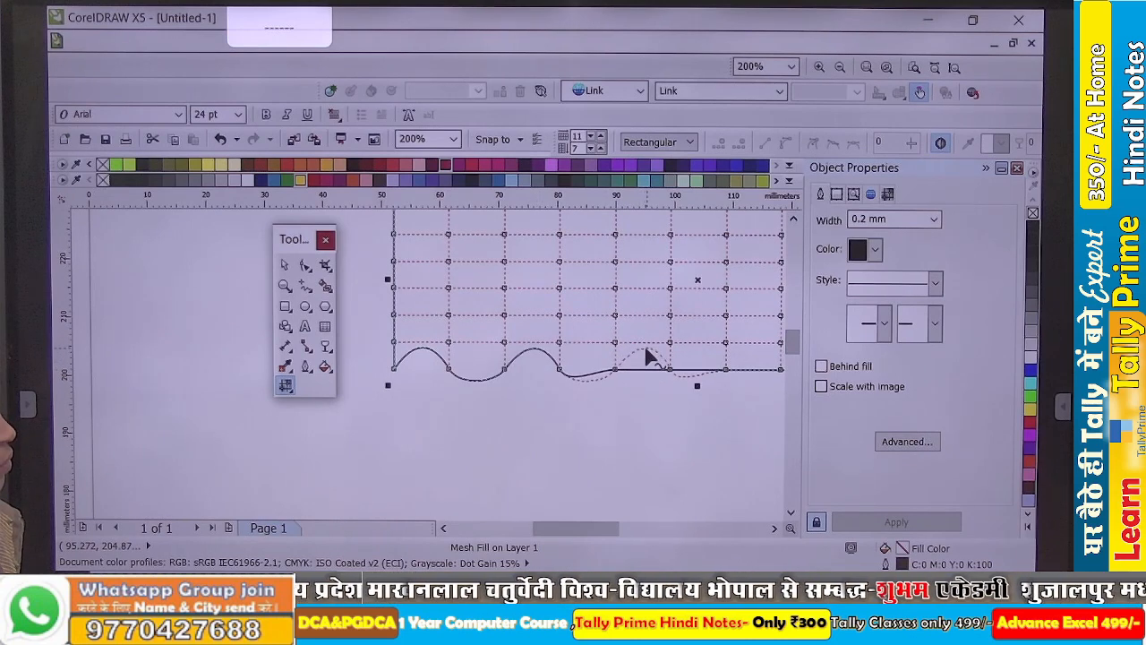
drag(649, 356, 649, 358)
- Continue arching alternate lower-edge segments to the rectangle's right corner, completing the wavy edge, and leave mesh editing
scroll(593, 404, down, 1)
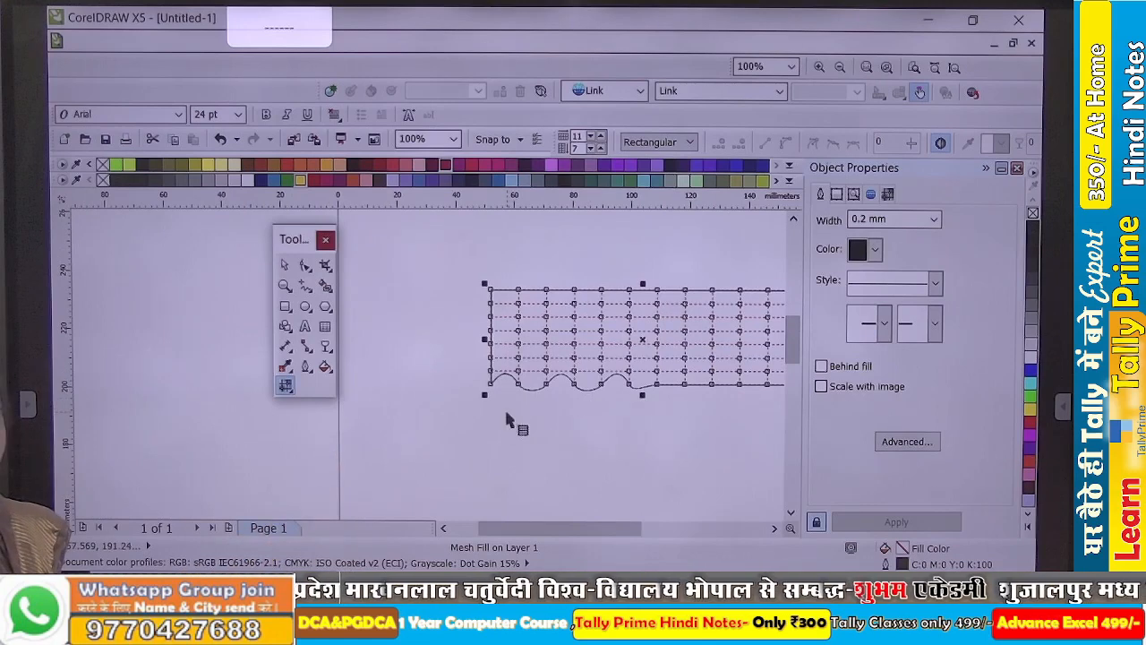
scroll(507, 420, down, 1)
scroll(587, 394, up, 2)
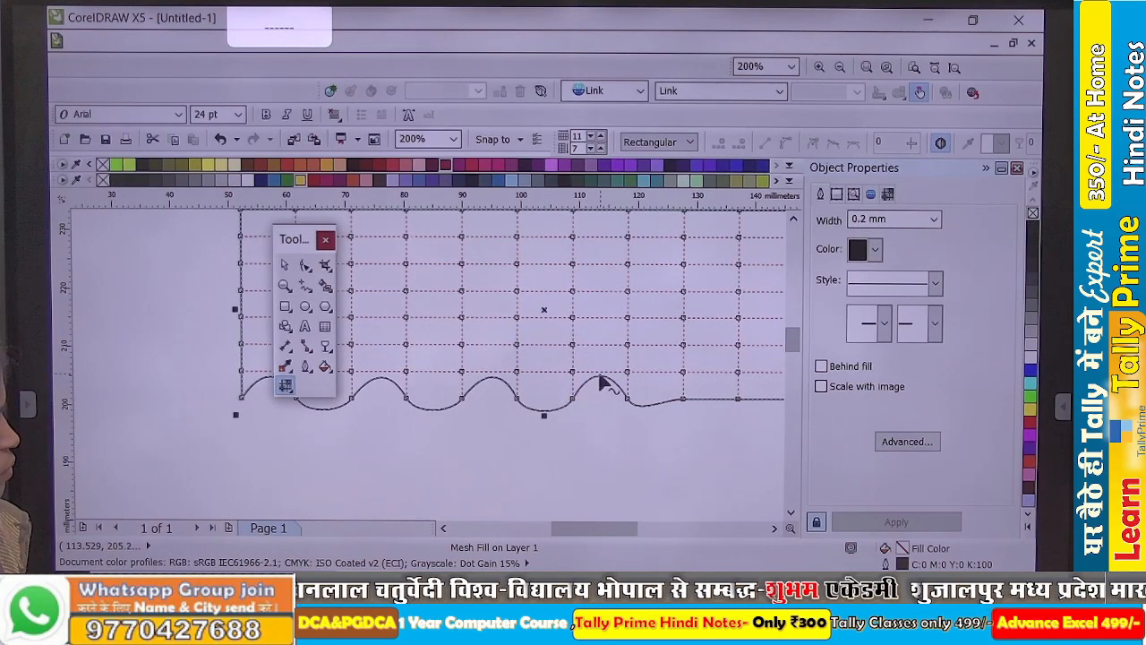
scroll(598, 404, down, 1)
scroll(689, 400, up, 1)
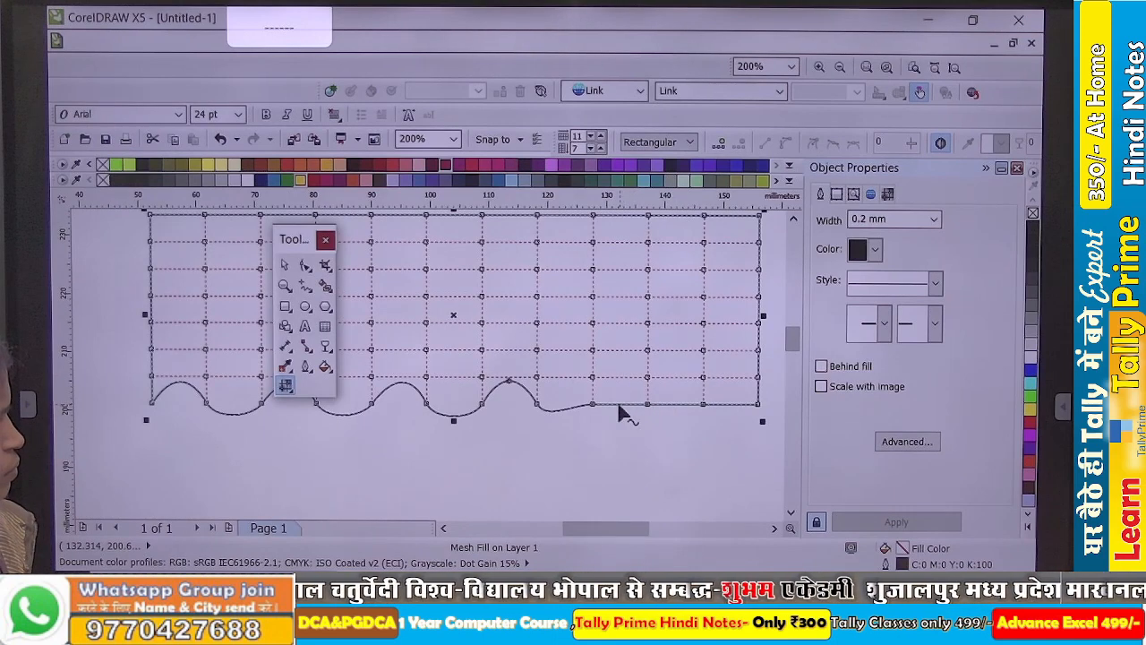
drag(623, 394, 621, 392)
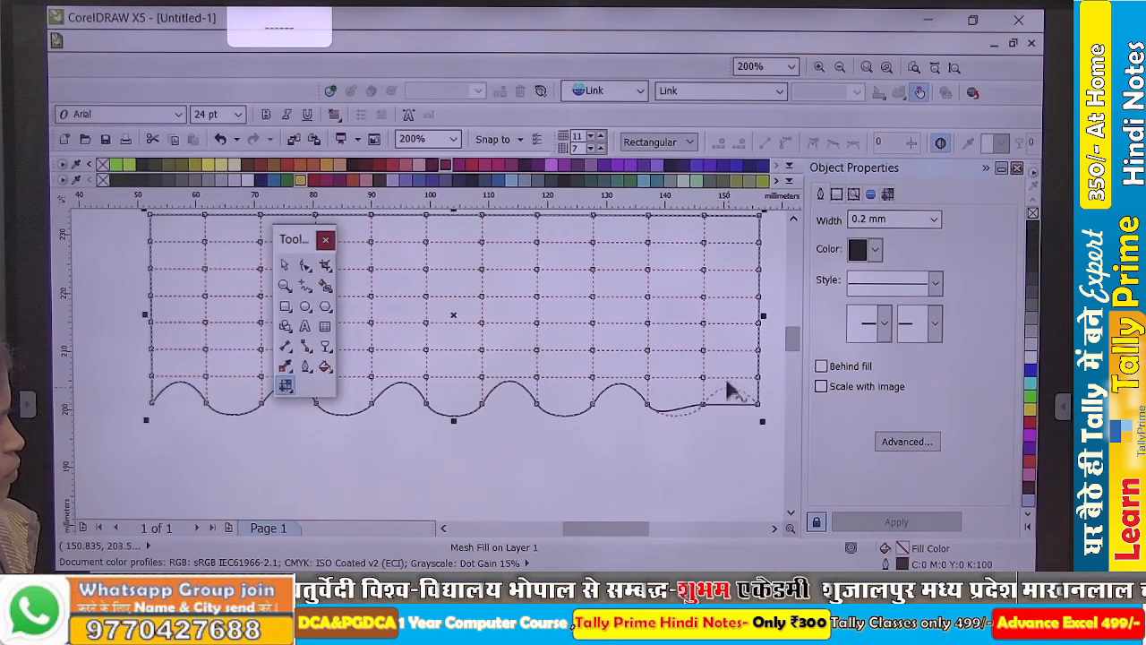
drag(730, 389, 732, 385)
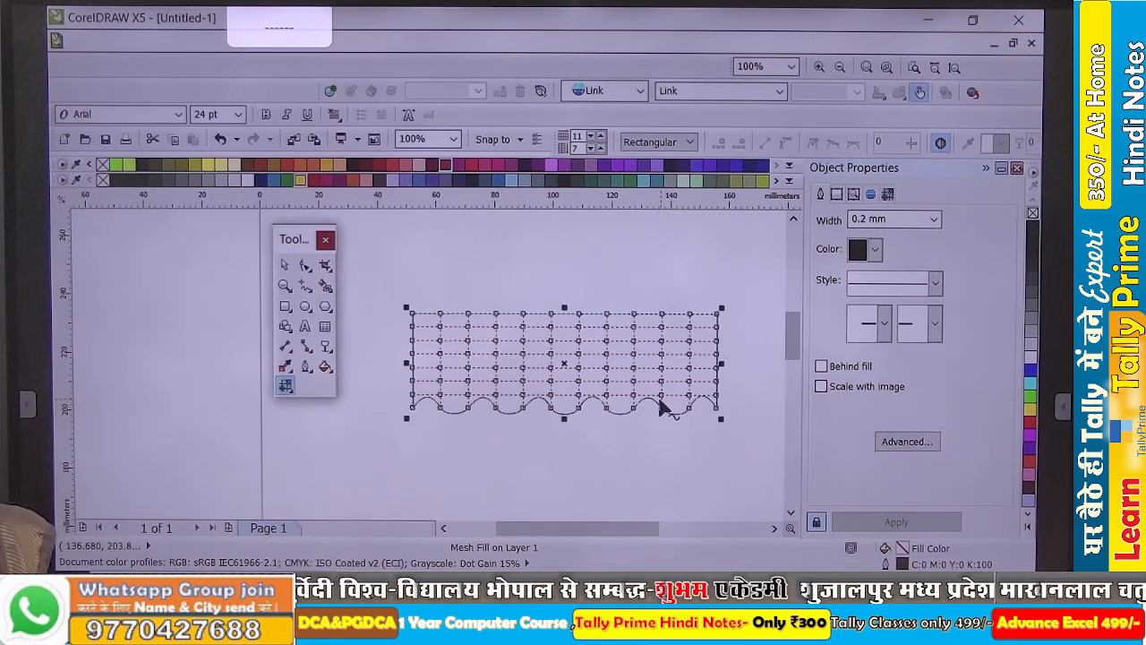
click(285, 265)
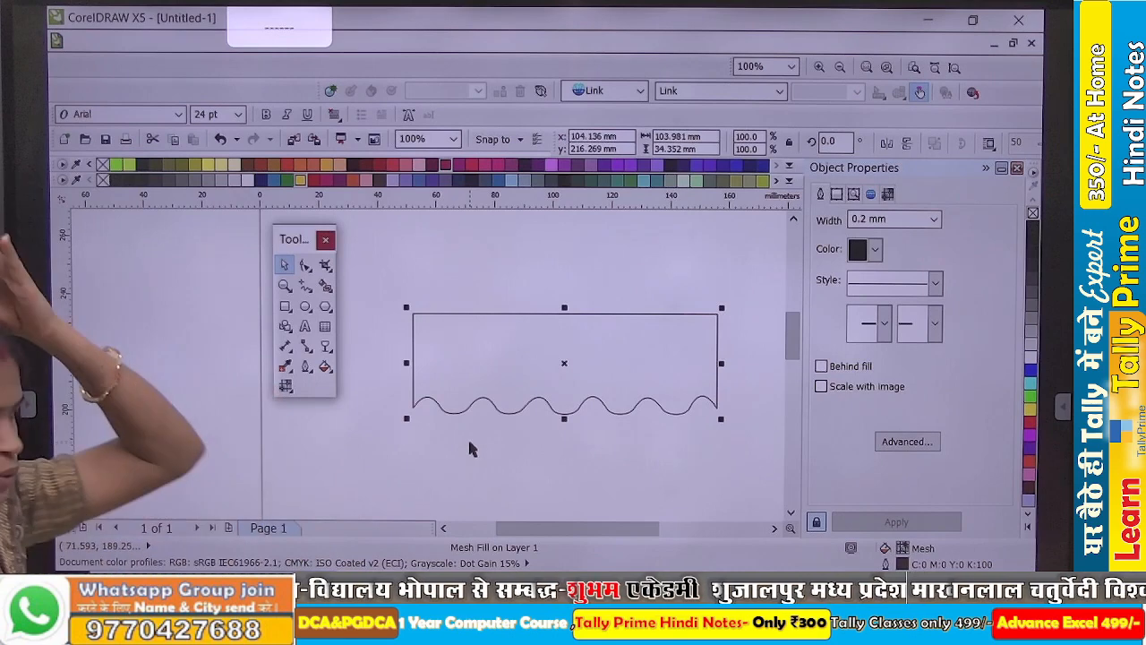
- Move the wavy-edged shape into the page's top-left corner
scroll(469, 446, down, 4)
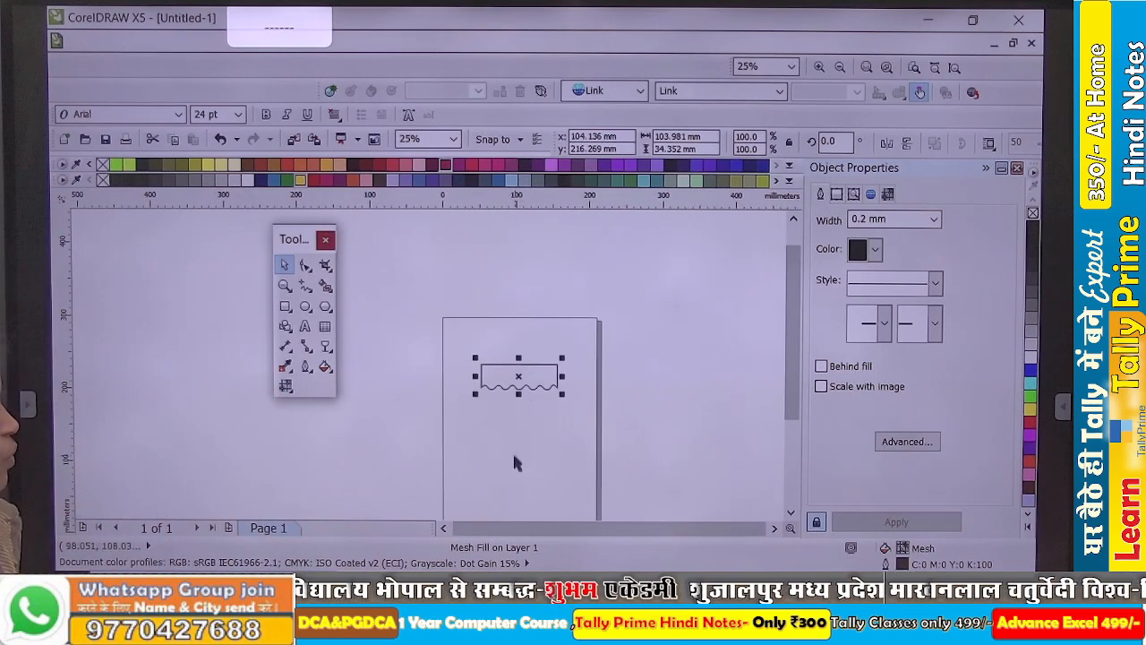
scroll(513, 367, down, 2)
scroll(529, 442, up, 2)
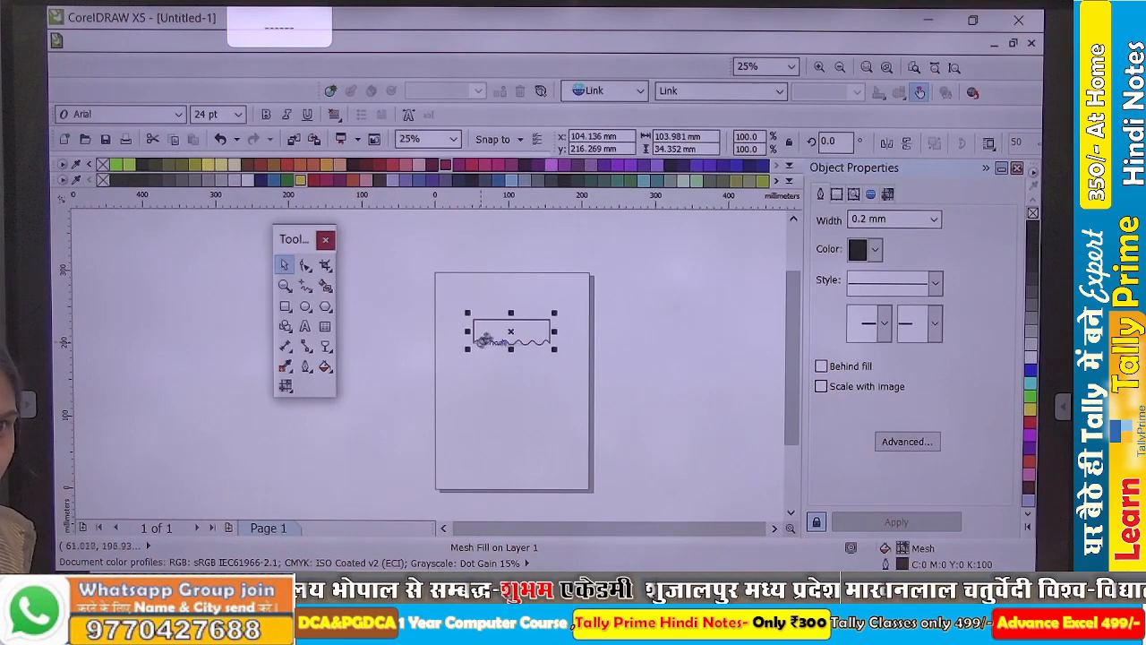
scroll(507, 333, up, 1)
scroll(532, 323, down, 1)
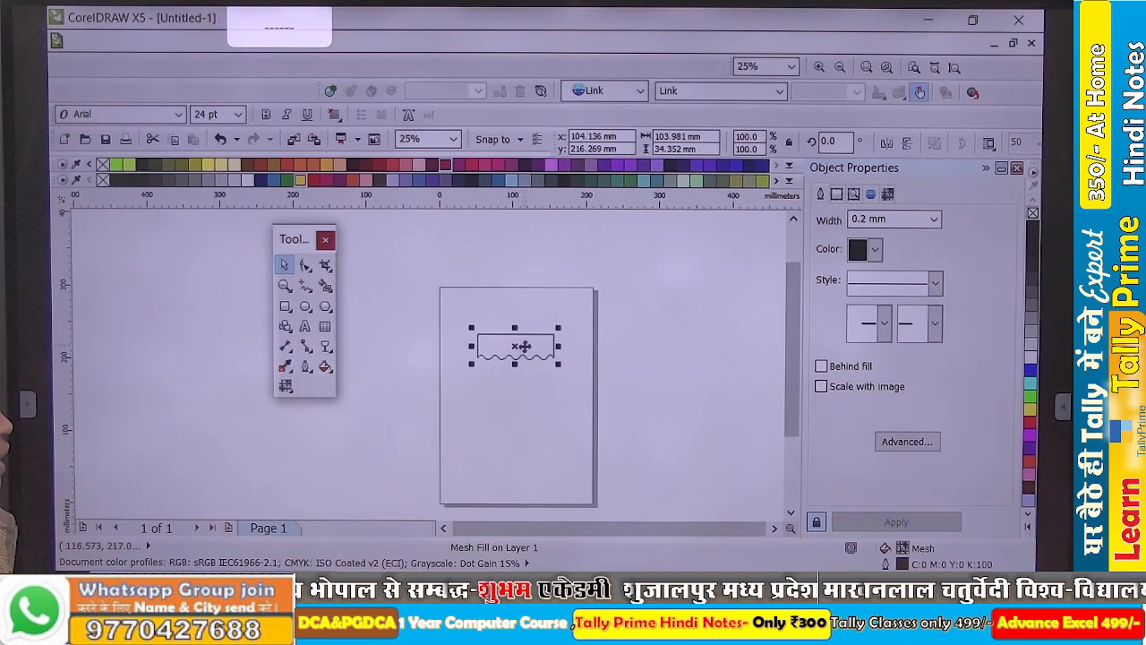
mouse_move(522, 345)
mouse_down()
mouse_move(481, 297)
mouse_move(519, 315)
mouse_up()
scroll(481, 298, up, 1)
click(488, 309)
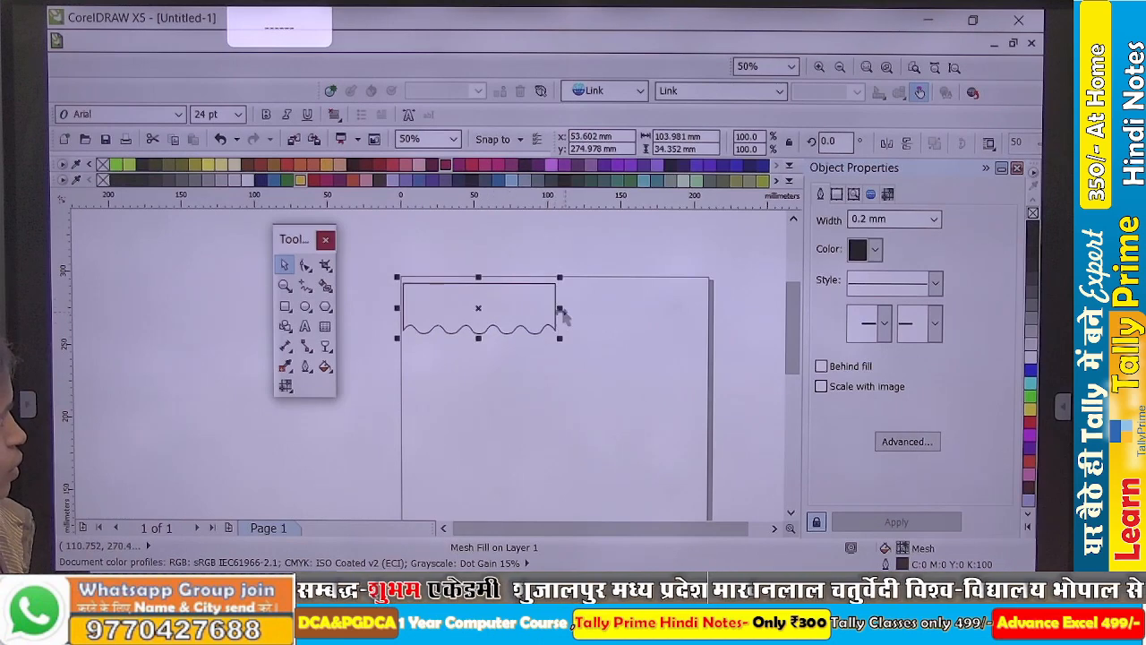
- Stretch the wavy shape across the page to about 208 mm wide and extend it downward to about 107 mm high
drag(705, 314, 671, 314)
click(555, 313)
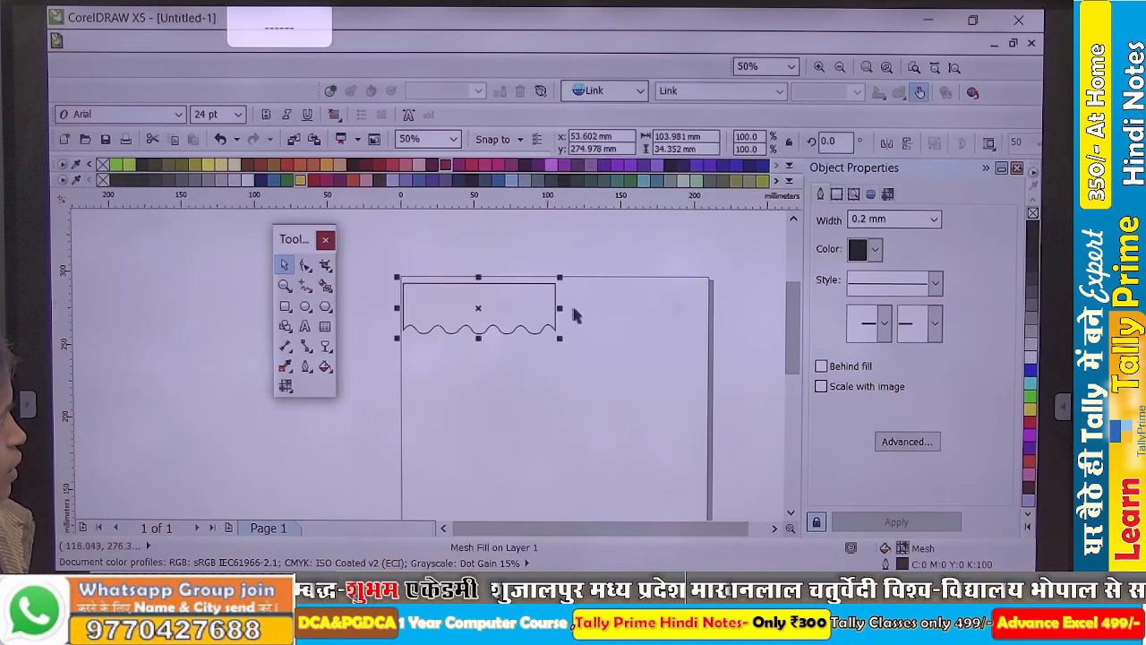
drag(562, 307, 710, 305)
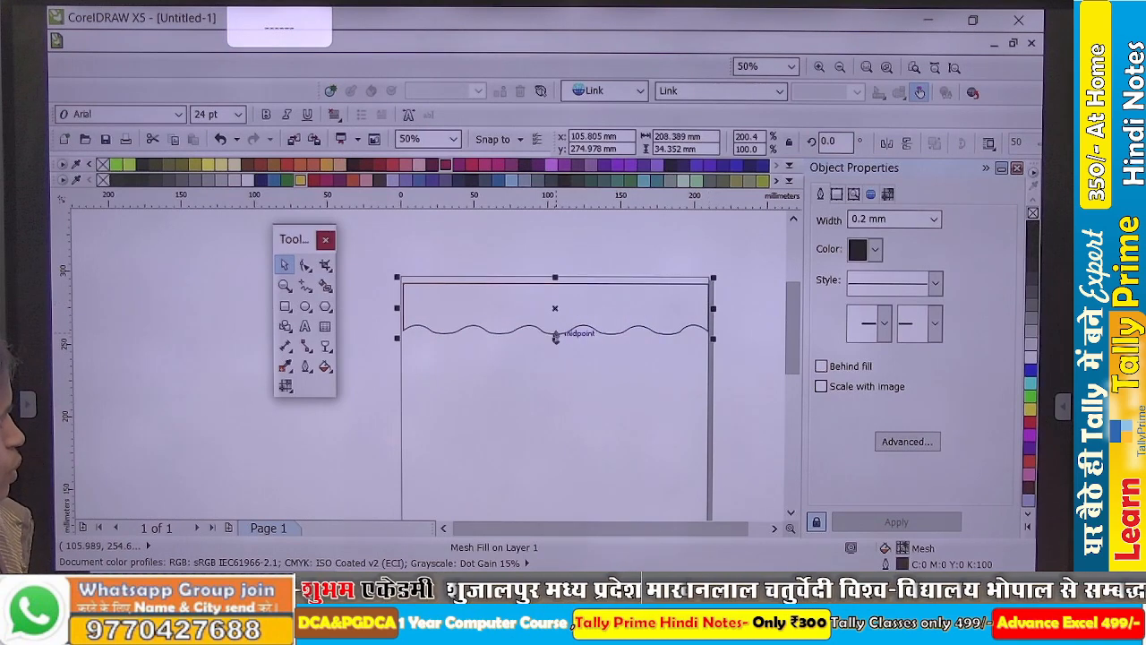
mouse_move(553, 344)
mouse_down()
mouse_move(567, 437)
mouse_move(579, 438)
mouse_up()
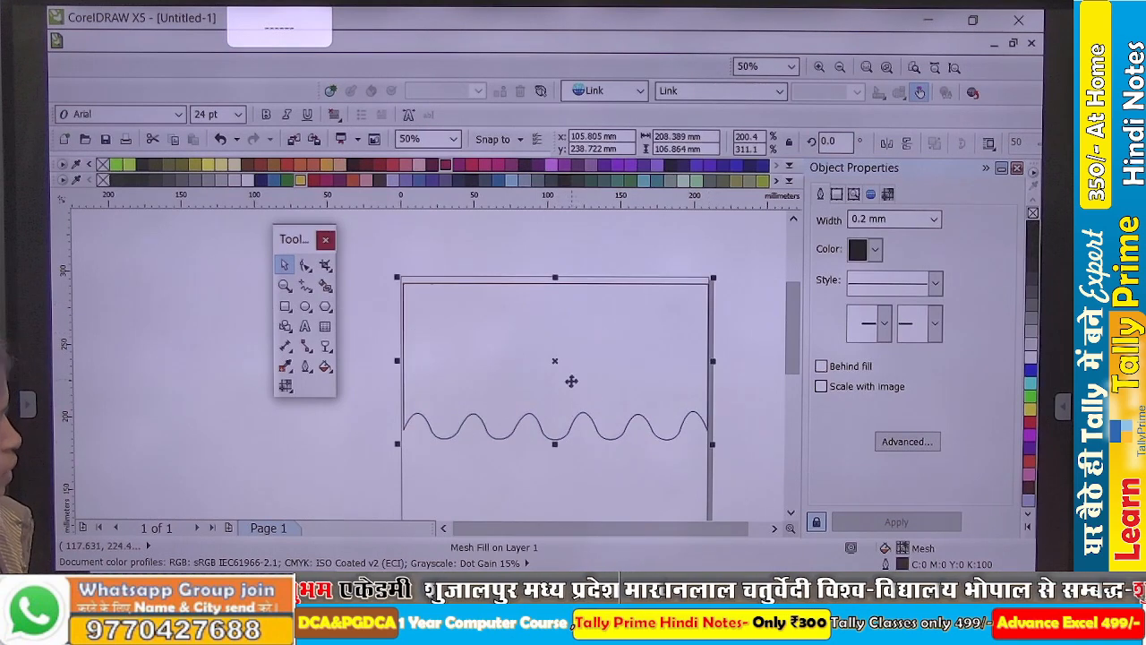
- Nudge the wavy shape up and left until its edges line up with the page's top and left borders
key(Up)
key(Up)
key(Up)
key(Up)
key(Up)
key(Up)
key(Up)
key(Up)
key(Up)
key(Up)
key(Up)
key(Up)
key(Up)
key(Up)
key(Up)
key(Up)
key(Up)
key(Up)
key(Up)
key(Up)
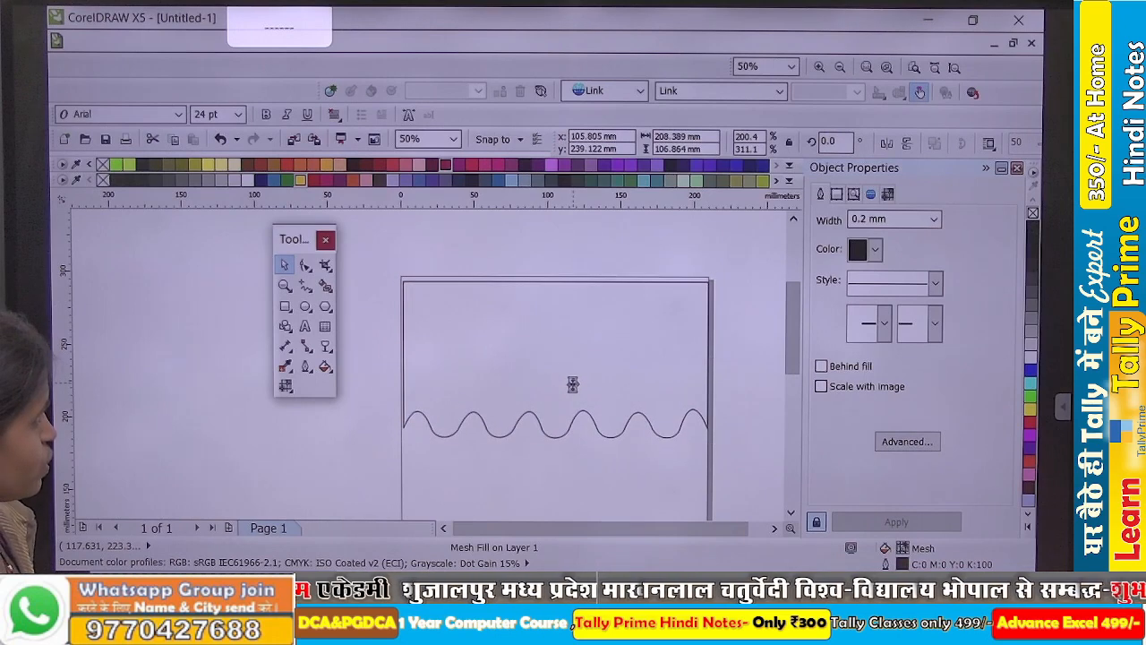
key(Up)
key(Up)
key(Up)
key(Up)
key(Up)
key(Up)
key(Up)
key(Up)
key(Up)
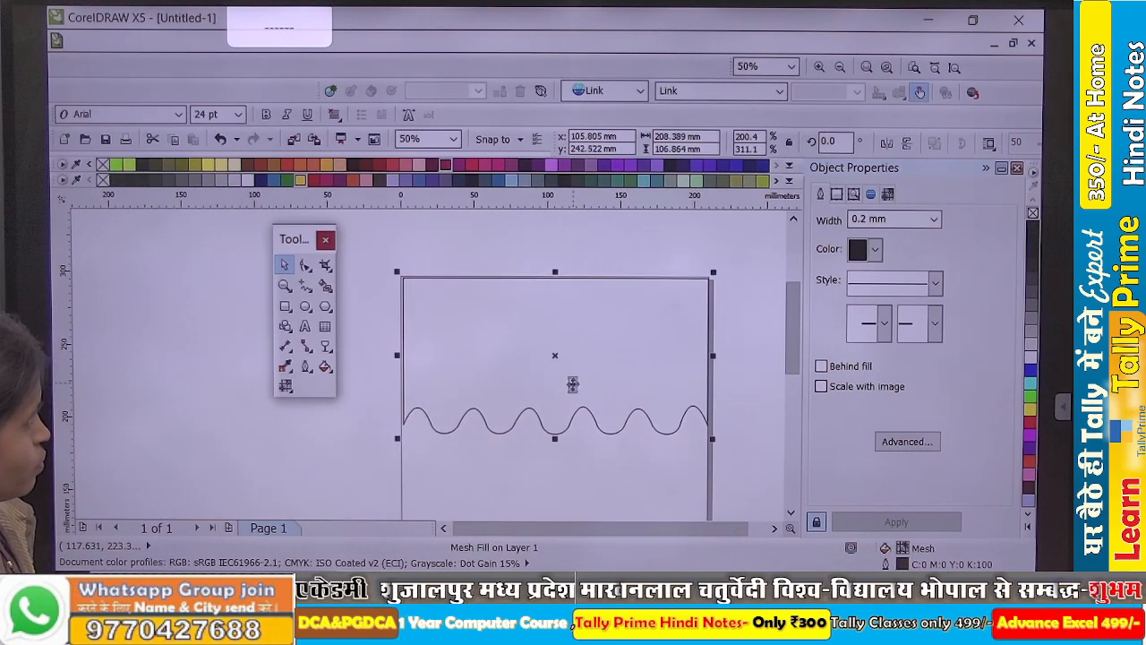
key(Left)
key(Left)
key(Left)
key(Left)
key(Left)
key(Left)
key(Left)
key(Left)
key(Left)
key(Left)
key(Left)
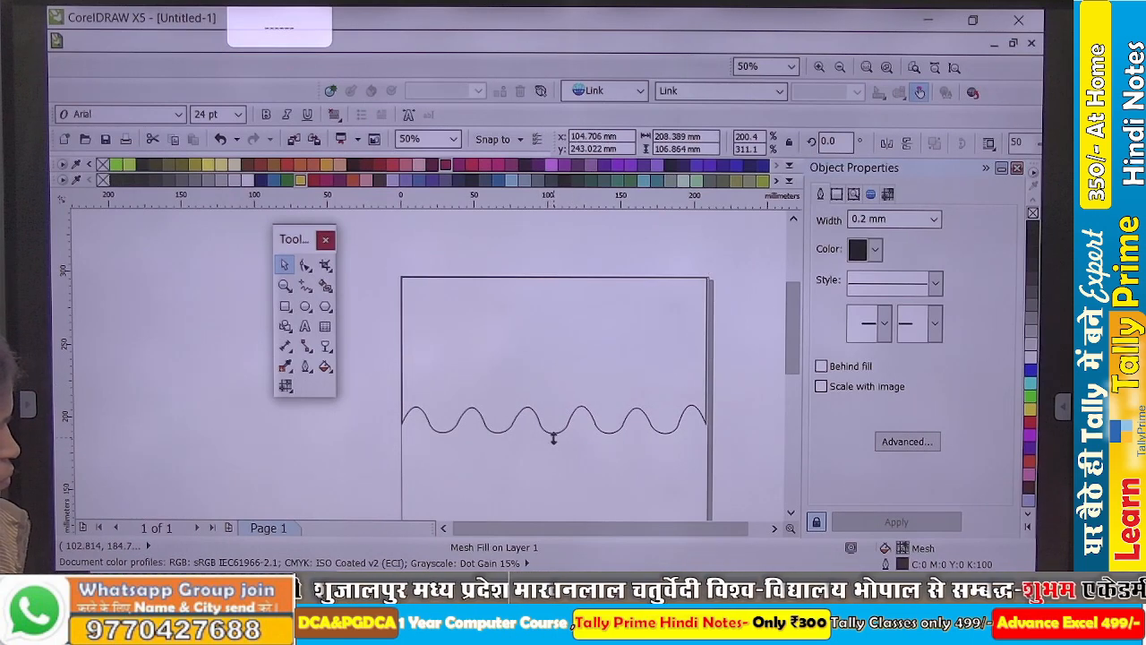
- Reduce the wavy shape's height to about 84 mm from its lower edge and fill the shape with blue
drag(554, 437, 553, 404)
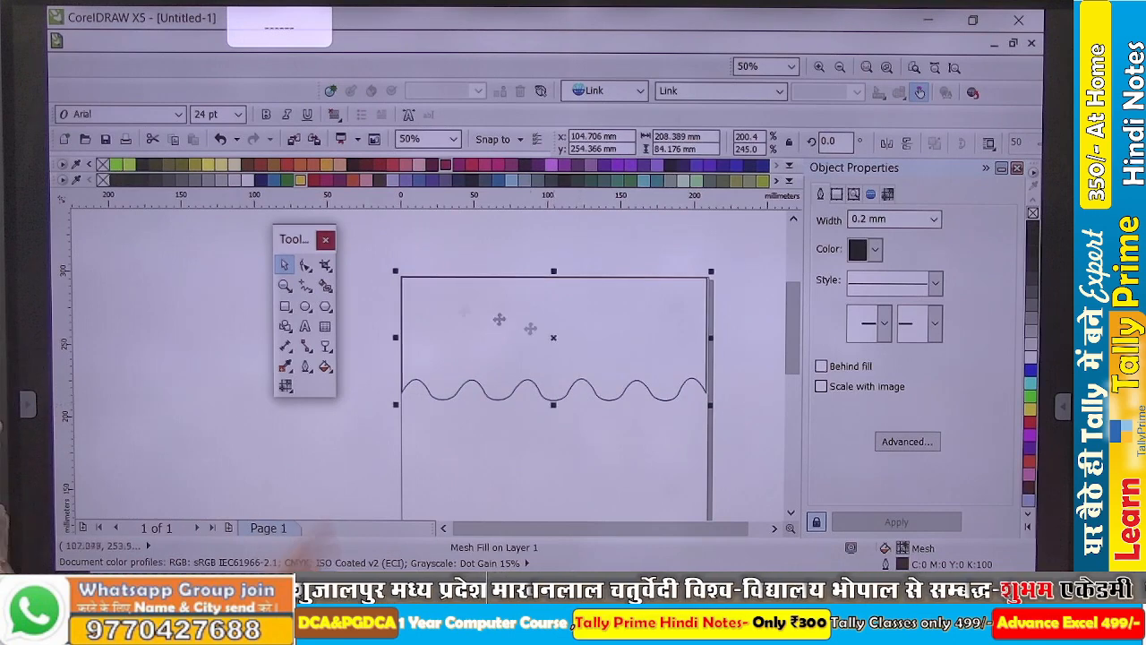
click(273, 179)
scroll(537, 315, down, 2)
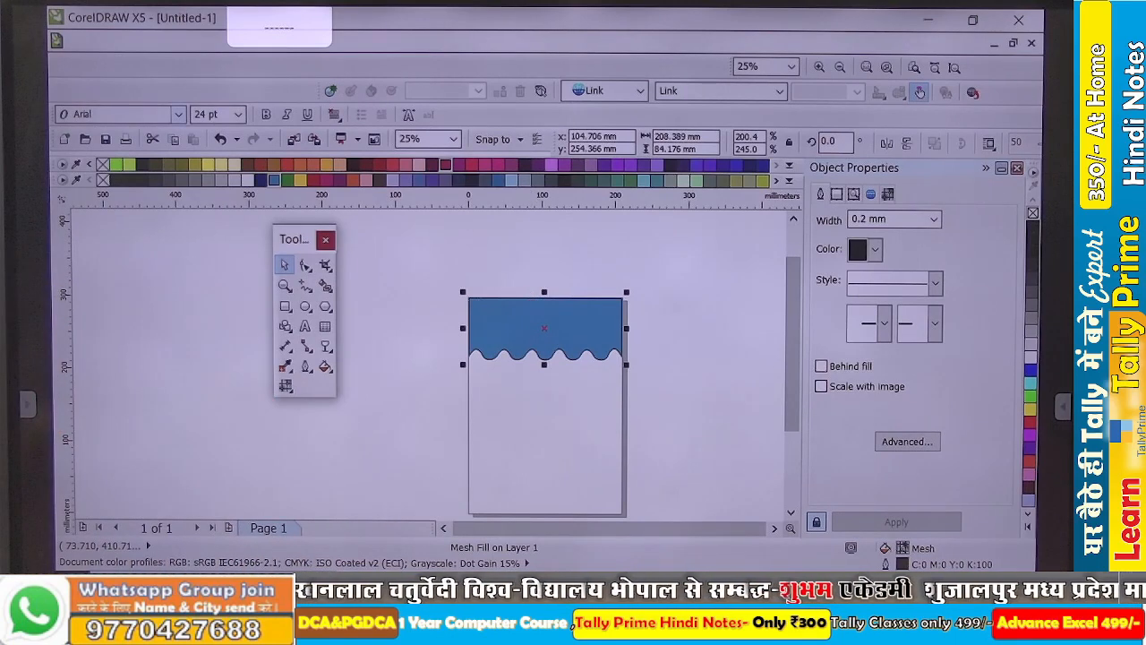
click(91, 47)
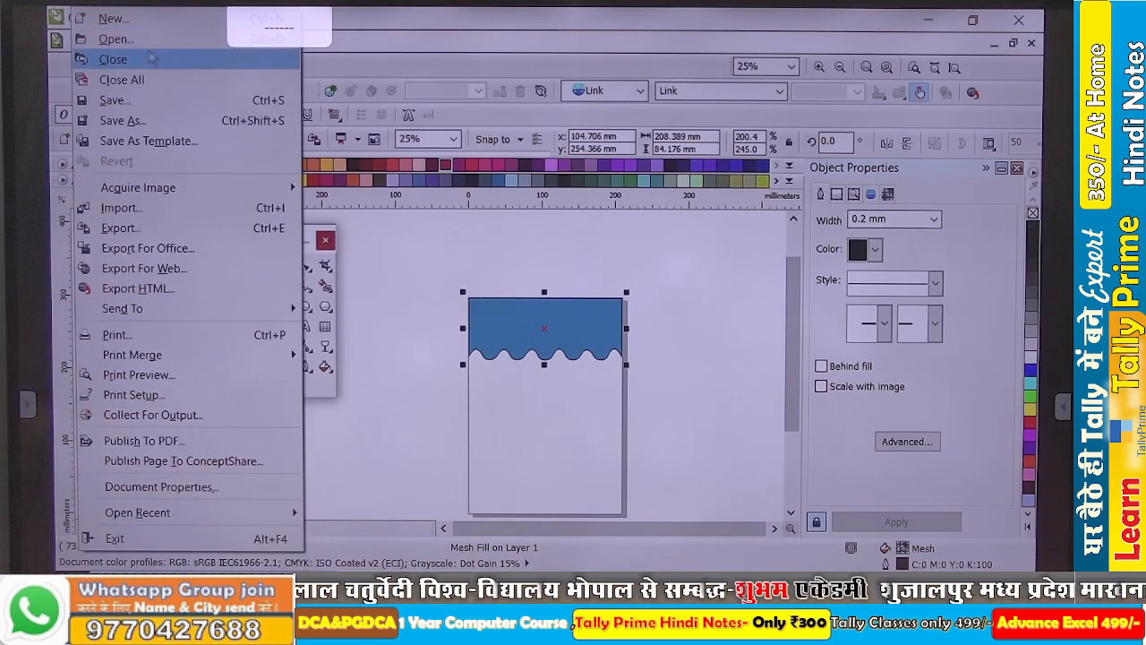
click(376, 273)
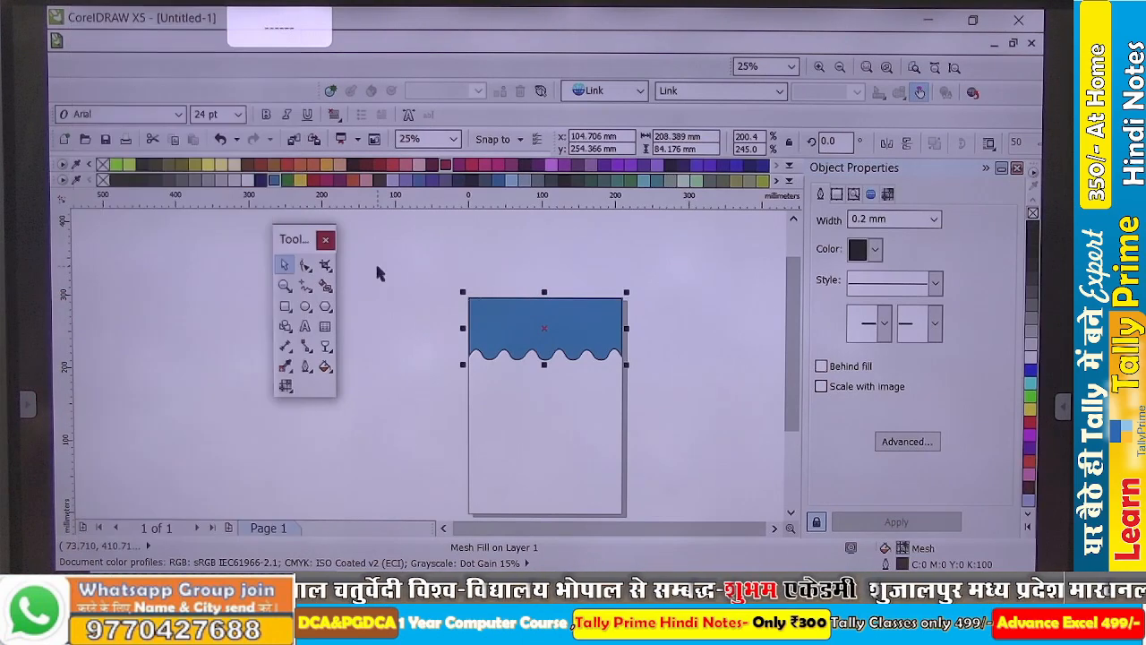
click(120, 42)
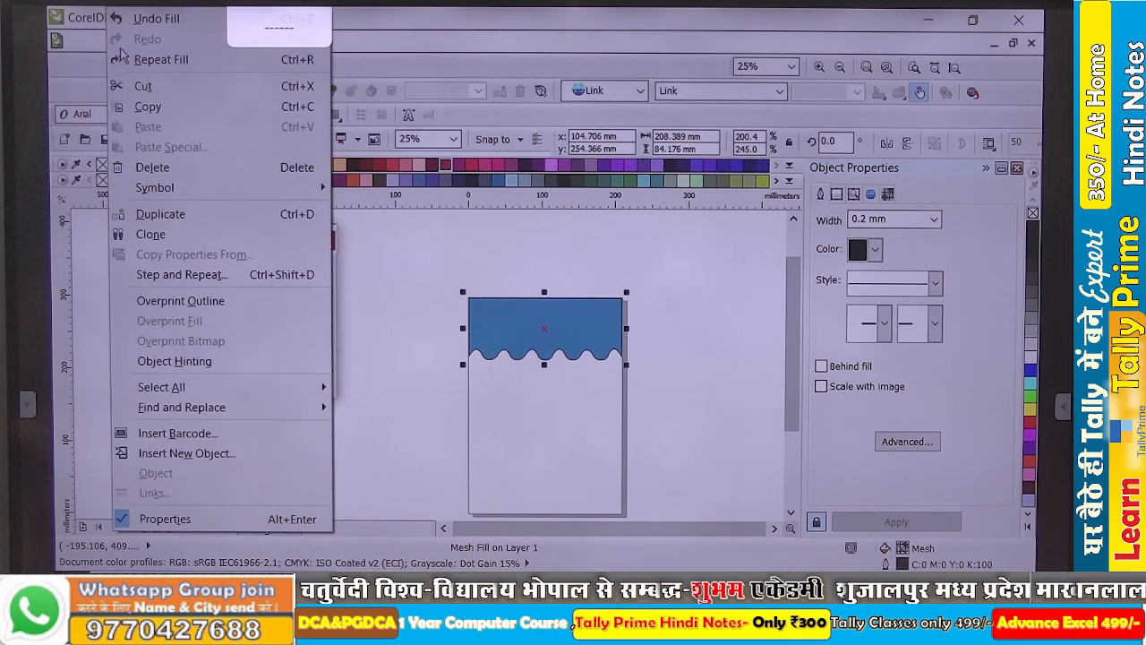